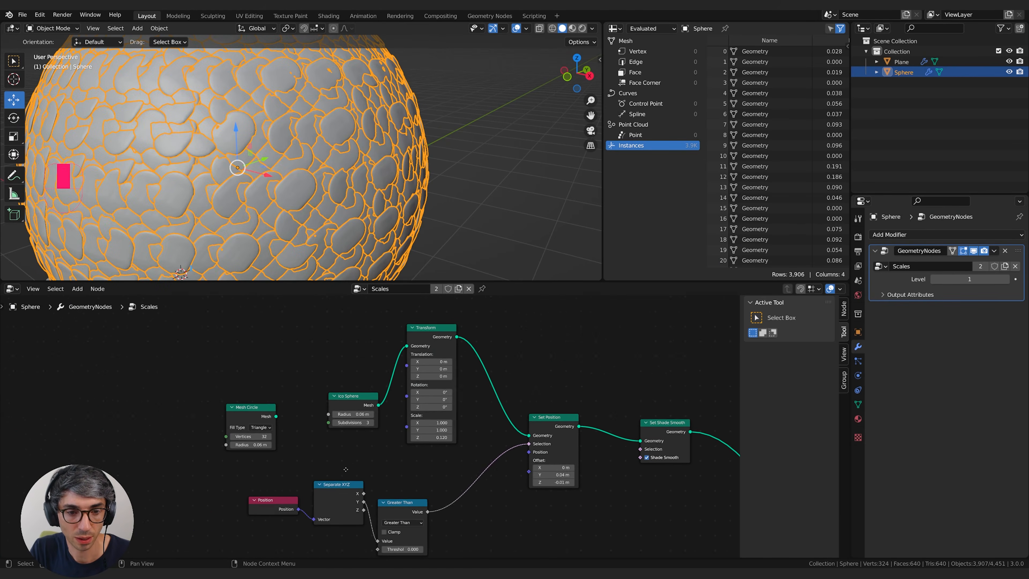
# Try small changes to the Z and Y offsets of the Set Position node while viewing the scales on the sphere.
pyautogui.click(486, 227)
pyautogui.moveTo(405, 183); pyautogui.dragTo(333, 134, button='middle')
pyautogui.scroll(5, 332, 162)
pyautogui.moveTo(553, 485); pyautogui.dragTo(551, 485)
pyautogui.moveTo(364, 162); pyautogui.dragTo(300, 178, button='middle')
pyautogui.keyDown('shift'); pyautogui.moveTo(551, 477); pyautogui.dragTo(545, 476); pyautogui.keyUp('shift')
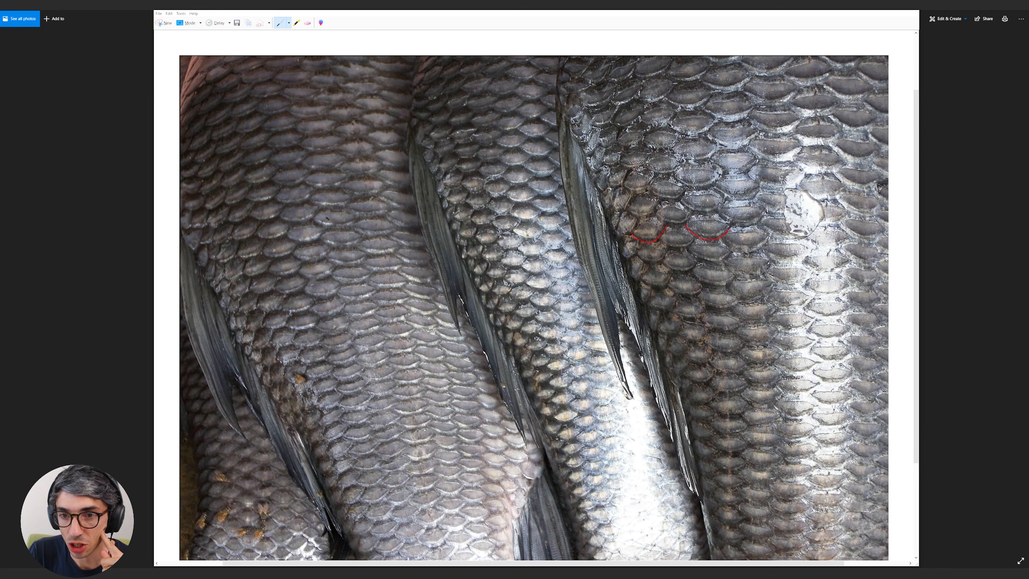
# Switch to the fish photo and trace the curved lower edge of another scale in red.
pyautogui.moveTo(756, 223); pyautogui.dragTo(809, 233)
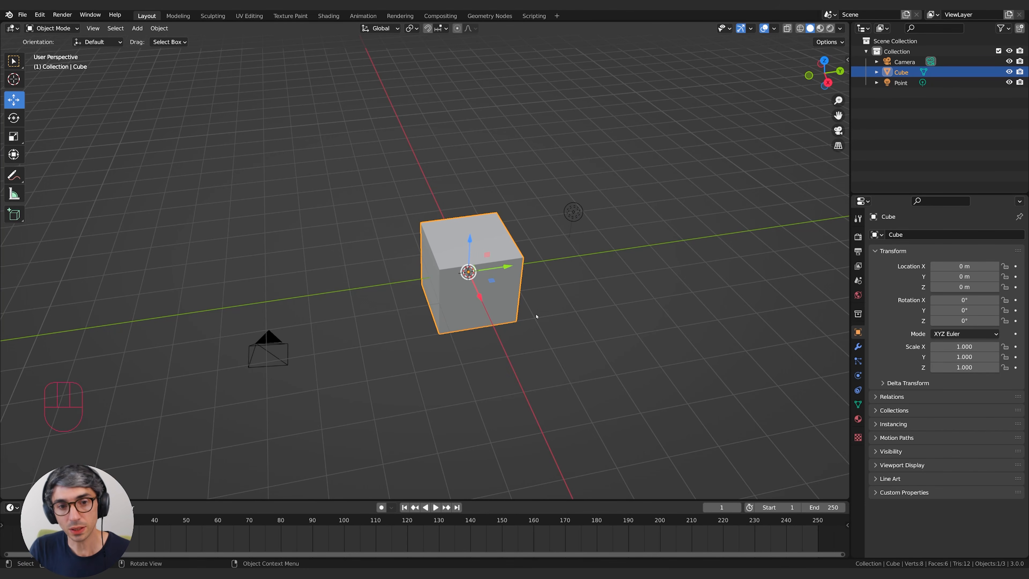
# Enlarge the timeline area to about half the window height and turn it into a Geometry Node Editor.
pyautogui.moveTo(554, 502); pyautogui.dragTo(546, 281)
pyautogui.click(12, 289)
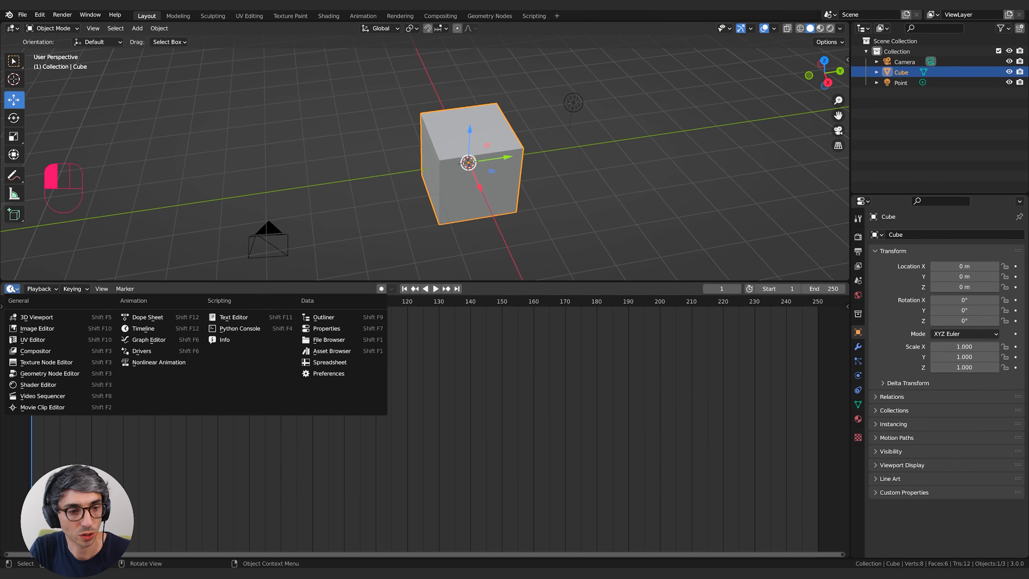
pyautogui.click(62, 375)
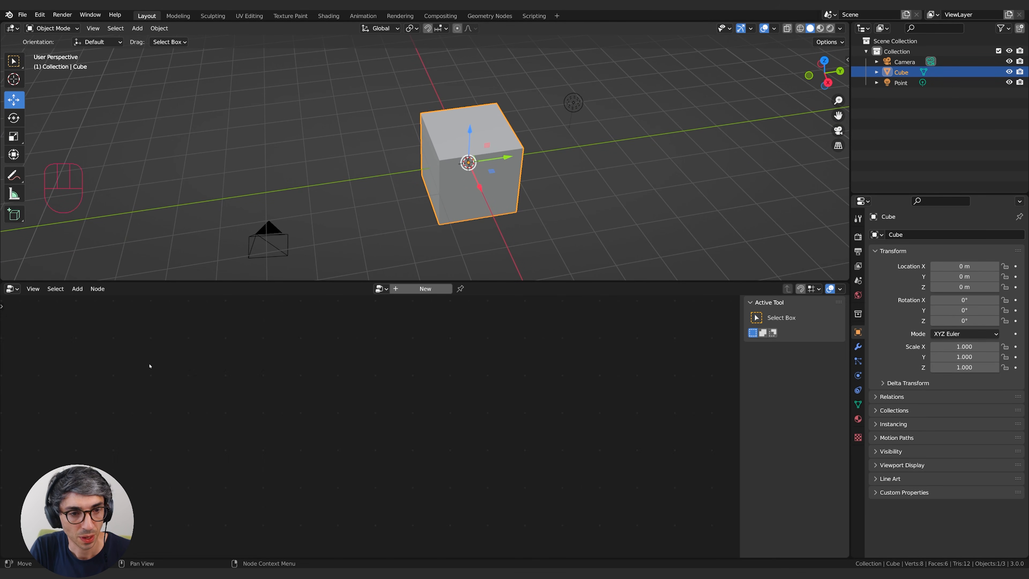
# Split the 3D viewport vertically, turn the new area into a Spreadsheet, and widen it to fit the position columns.
pyautogui.moveTo(846, 24); pyautogui.dragTo(668, 21)
pyautogui.click(660, 27)
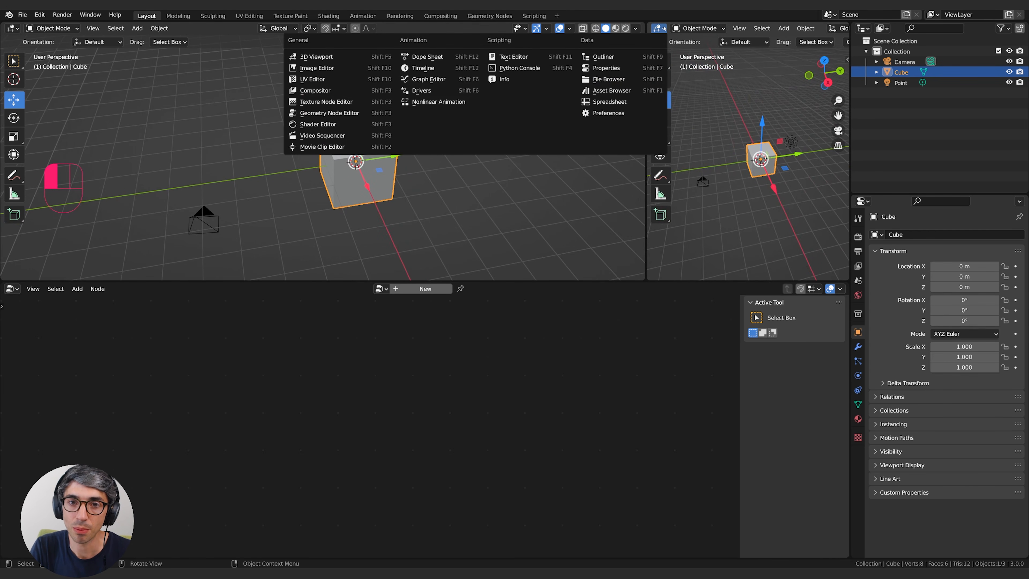
pyautogui.click(609, 101)
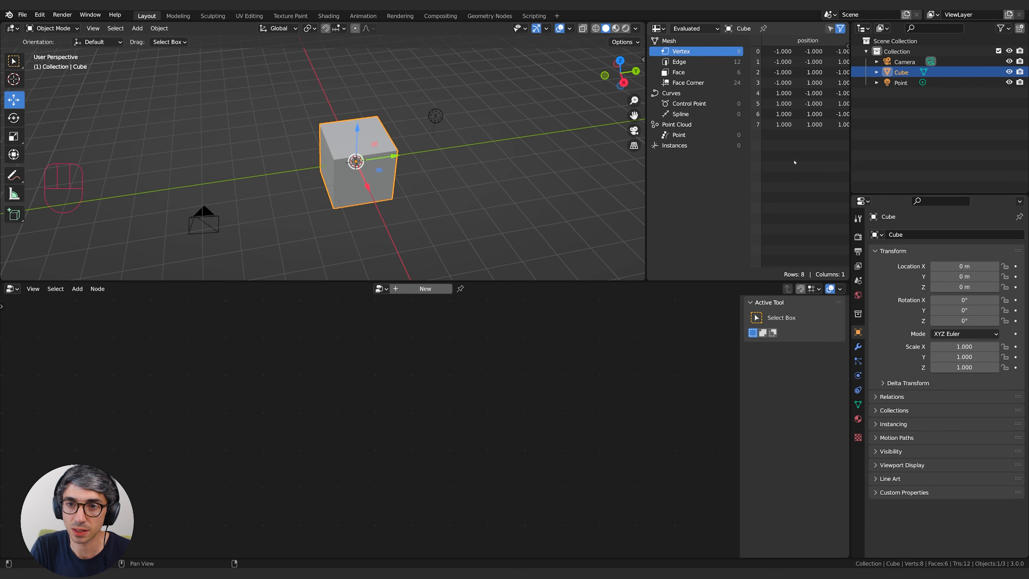
pyautogui.moveTo(646, 203); pyautogui.dragTo(603, 203)
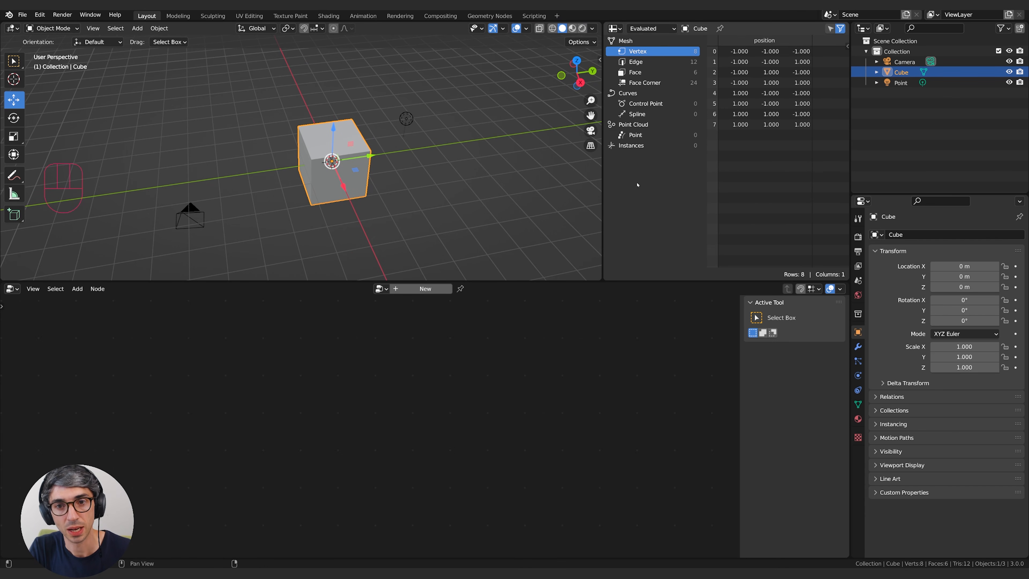
# Delete the default light and camera, then reselect the cube.
pyautogui.moveTo(397, 161)
pyautogui.mouseDown(button='middle')
pyautogui.moveTo(389, 174)
pyautogui.moveTo(399, 180)
pyautogui.mouseUp(button='middle')
pyautogui.click(406, 133)
pyautogui.keyDown('shift'); pyautogui.click(199, 249); pyautogui.keyUp('shift')
pyautogui.press('x')
pyautogui.click(202, 243)
pyautogui.click(377, 178)
pyautogui.moveTo(377, 178); pyautogui.dragTo(429, 197, button='middle')
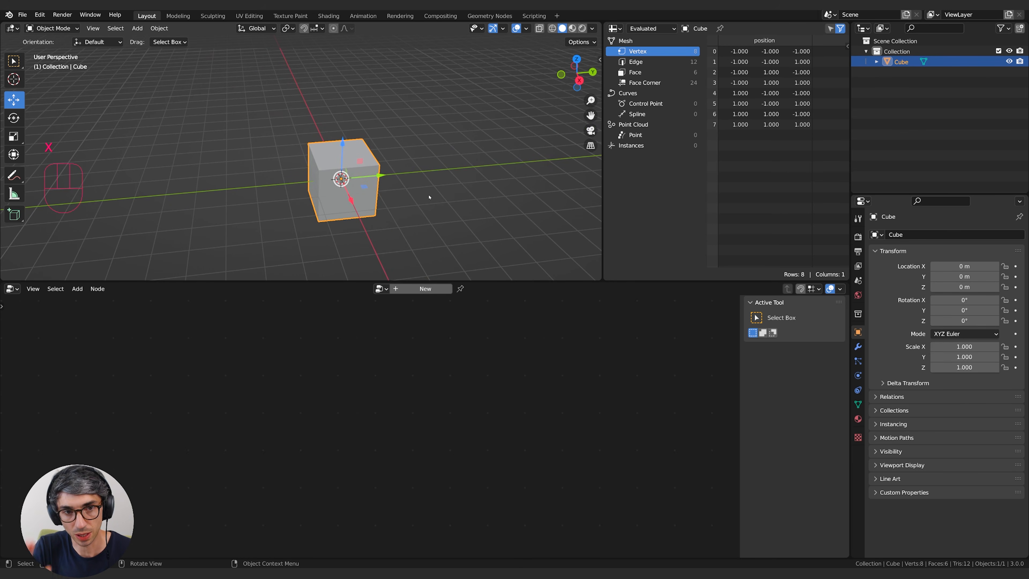
# Delete the default cube and add a mesh plane in its place.
pyautogui.scroll(3, 429, 197)
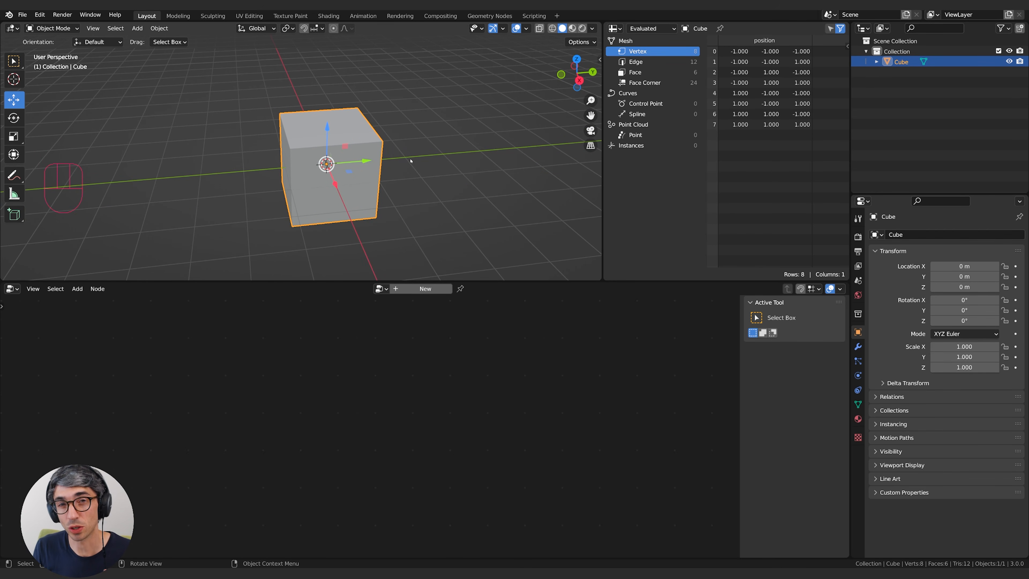
pyautogui.press('x')
pyautogui.click(410, 159)
pyautogui.hotkey('shift', 'a')
pyautogui.moveTo(356, 151)
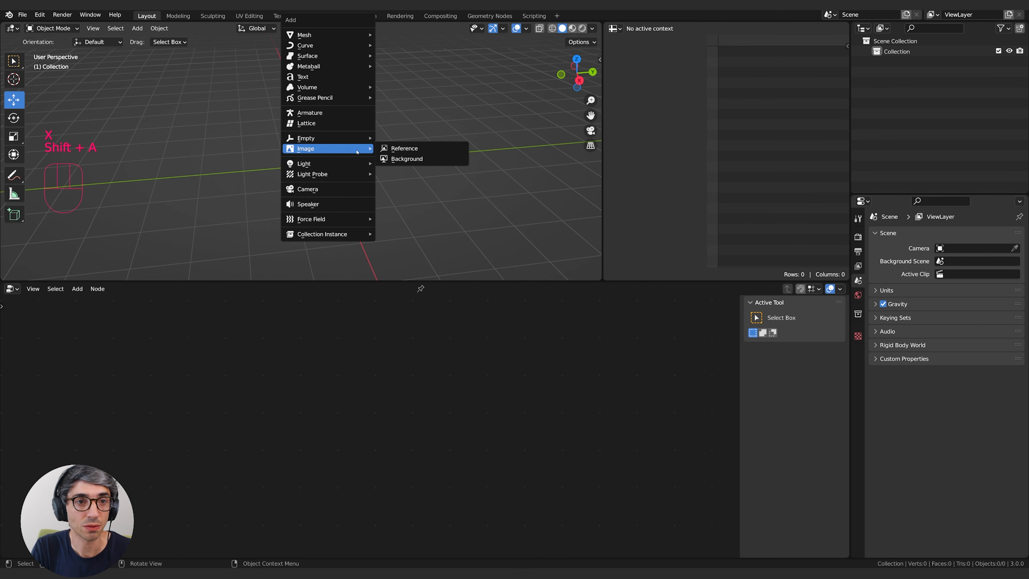
pyautogui.moveTo(324, 35)
pyautogui.click(401, 35)
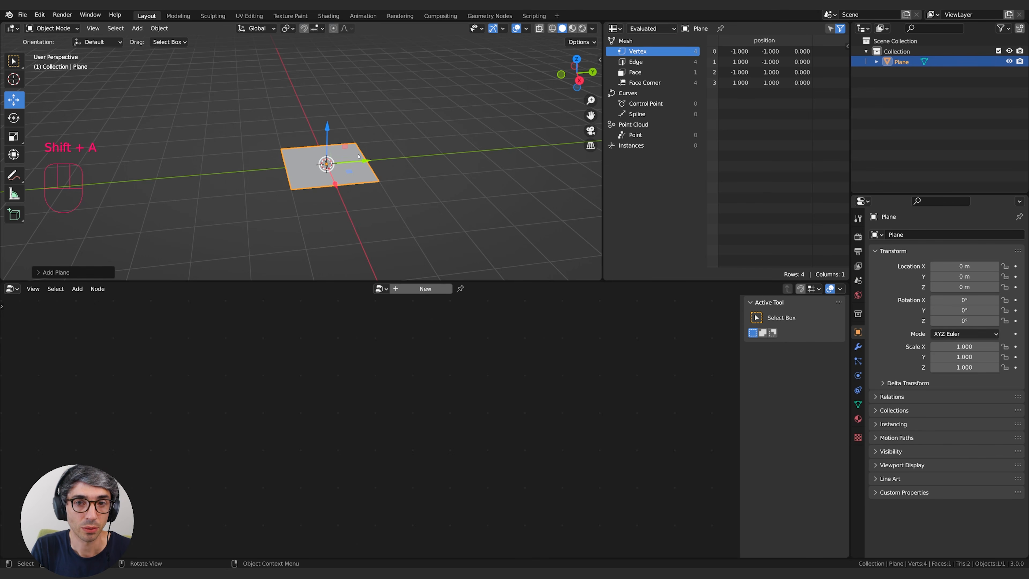
# Create a new geometry node group on the plane and name it "Scales".
pyautogui.moveTo(368, 166); pyautogui.dragTo(397, 183, button='middle')
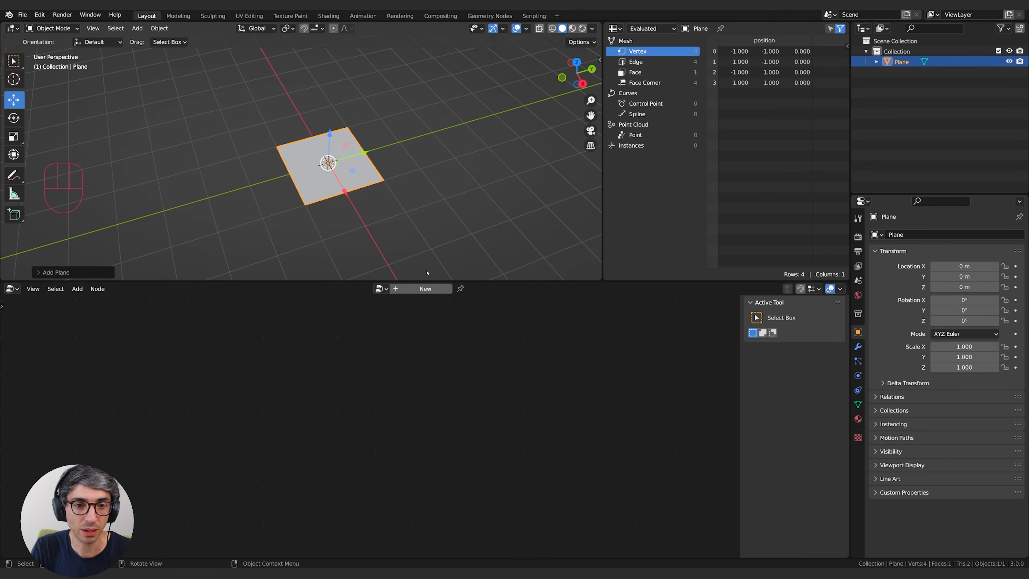
pyautogui.click(432, 290)
pyautogui.doubleClick(421, 289)
pyautogui.write('Scales')
pyautogui.press('Return')
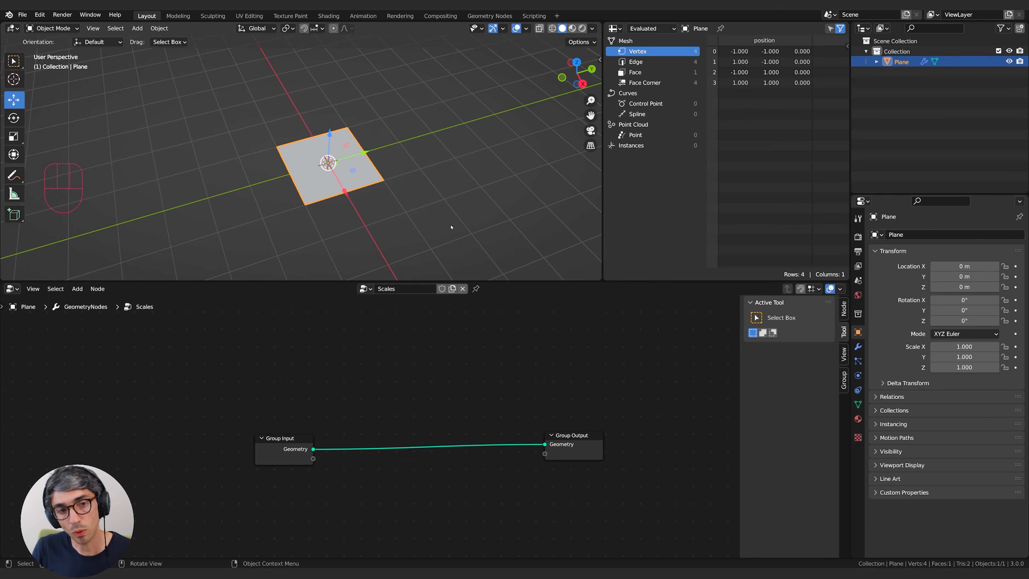
# Show the plane in wireframe shading and view it closely from above.
pyautogui.click(552, 29)
pyautogui.moveTo(429, 131)
pyautogui.mouseDown(button='middle')
pyautogui.moveTo(405, 168)
pyautogui.moveTo(343, 163)
pyautogui.mouseUp(button='middle')
pyautogui.scroll(2, 389, 174)
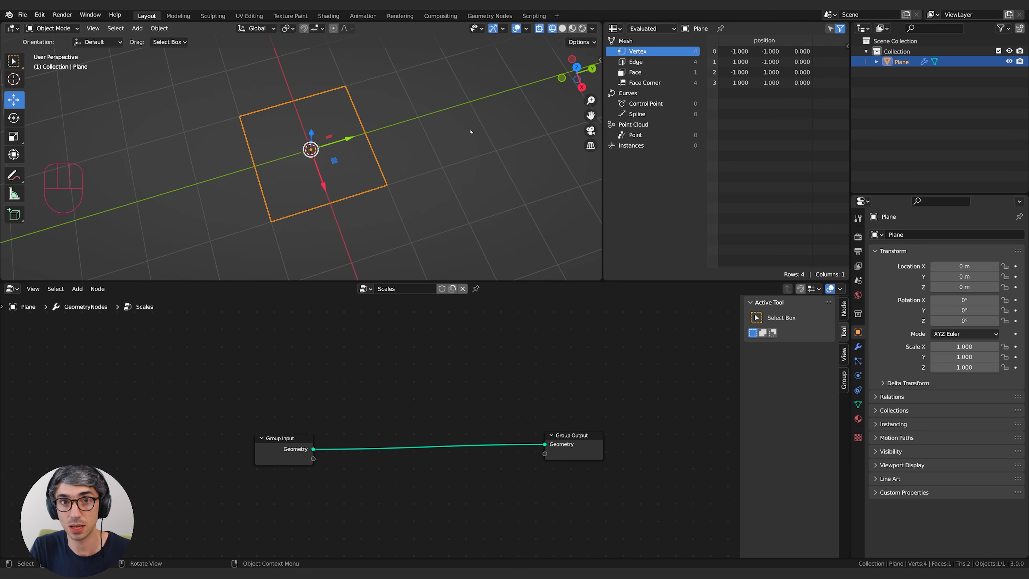
pyautogui.moveTo(522, 143); pyautogui.dragTo(501, 150, button='middle')
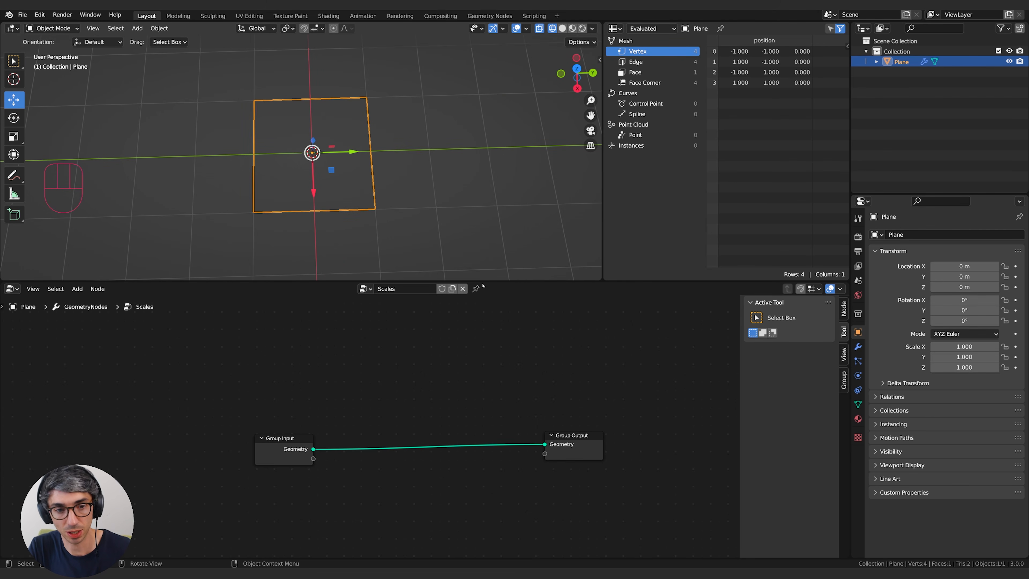
# Insert a Subdivide Mesh node between Group Input and Group Output and set its level to 2.
pyautogui.moveTo(405, 394); pyautogui.dragTo(335, 410, button='middle')
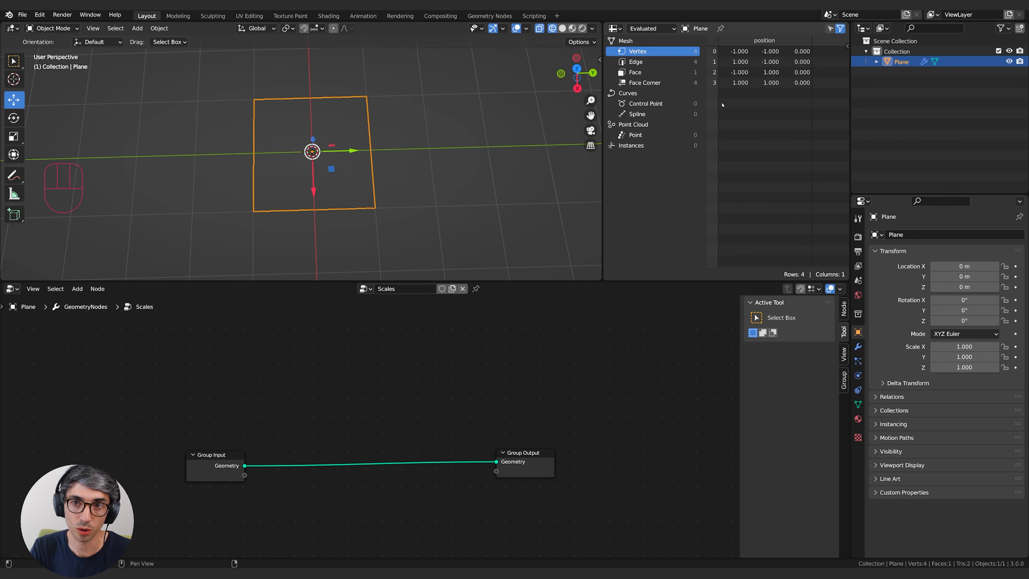
pyautogui.hotkey('shift', 'a')
pyautogui.click(306, 280)
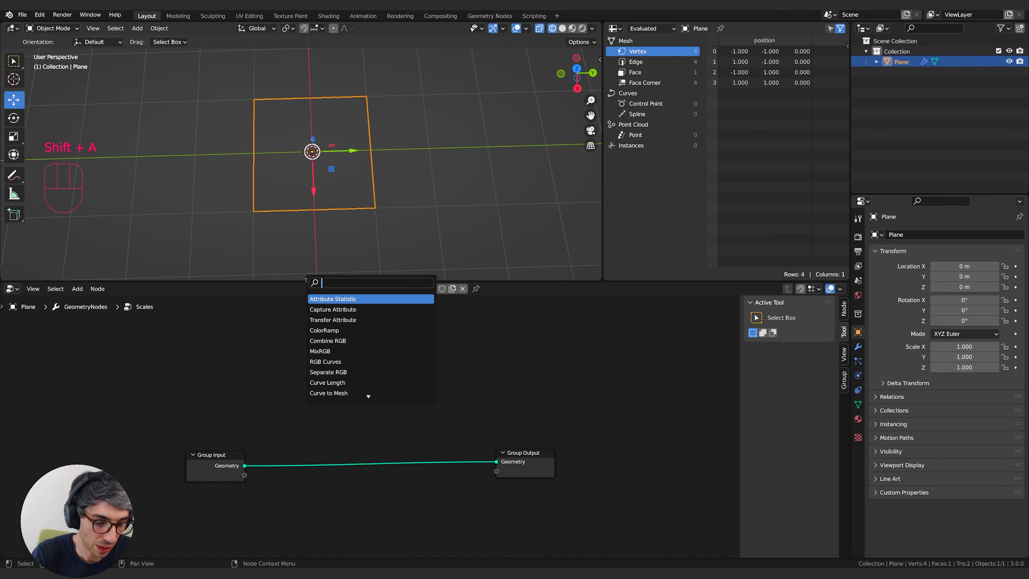
pyautogui.write('subd')
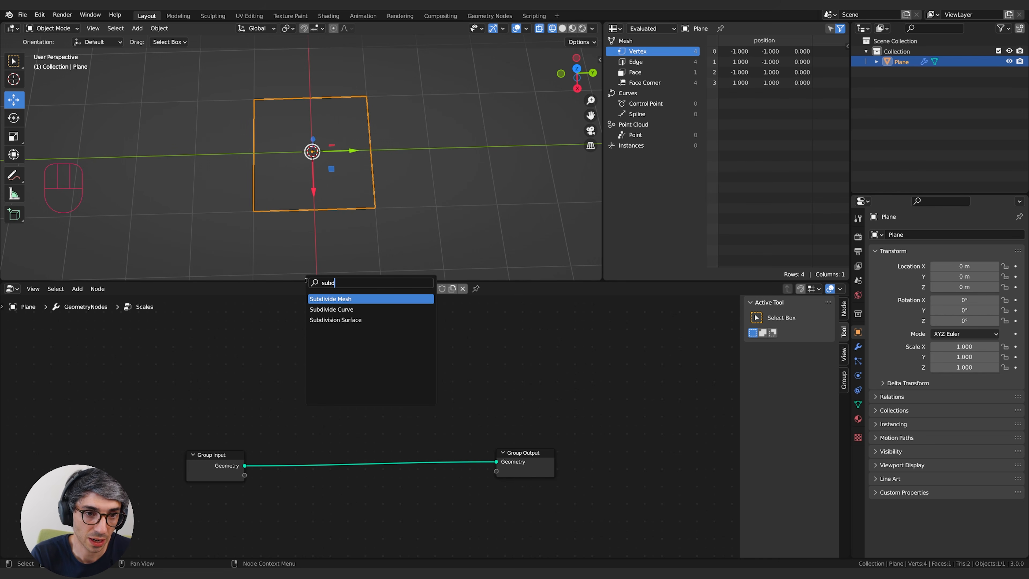
pyautogui.press('Return')
pyautogui.click(321, 430)
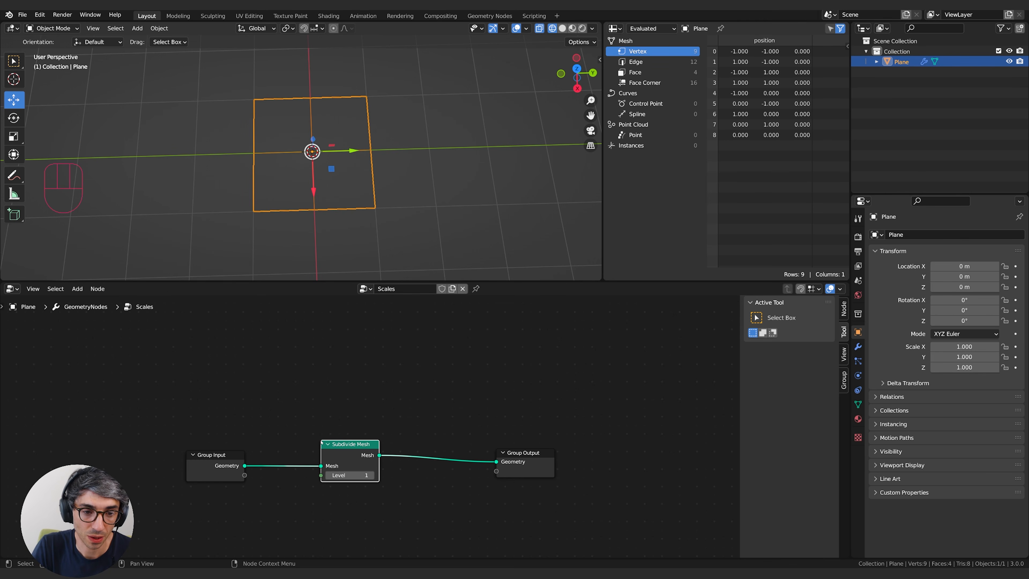
pyautogui.click(372, 475)
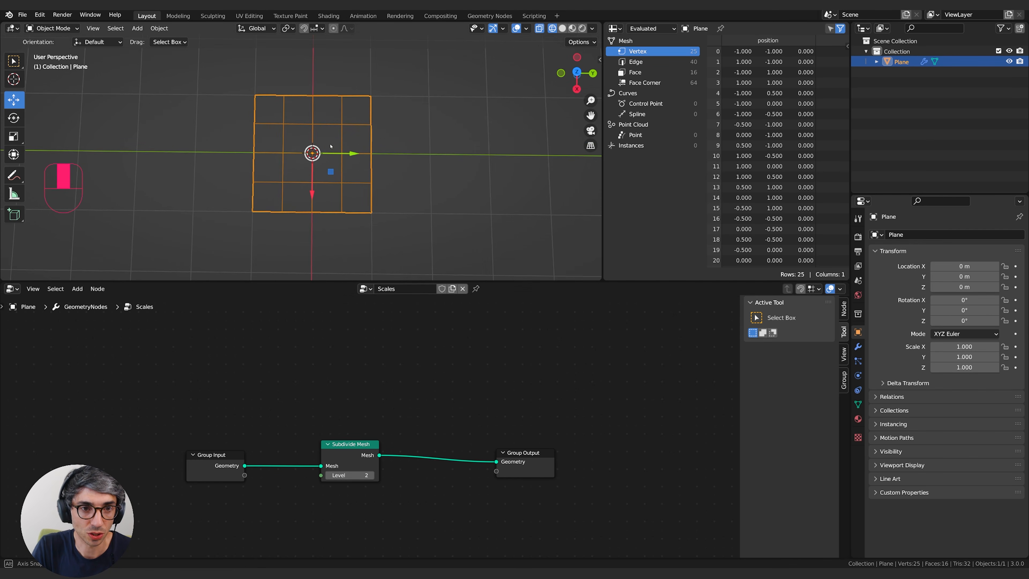
# Examine the subdivided plane's grid and vertex positions, comparing subdivision levels 1 and 2.
pyautogui.click(421, 214)
pyautogui.moveTo(386, 213); pyautogui.dragTo(406, 202, button='middle')
pyautogui.press('a')
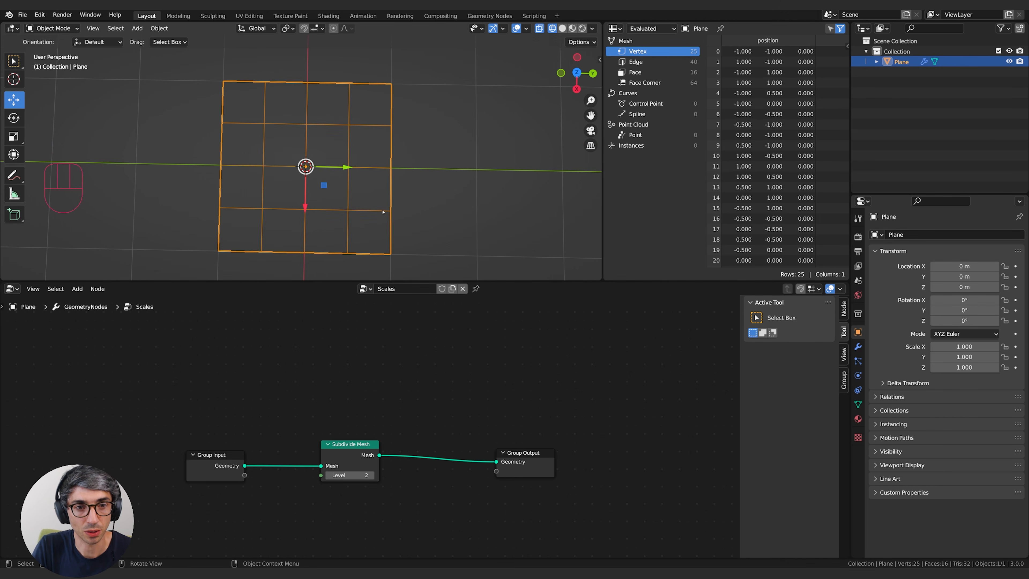
pyautogui.scroll(3, 412, 198)
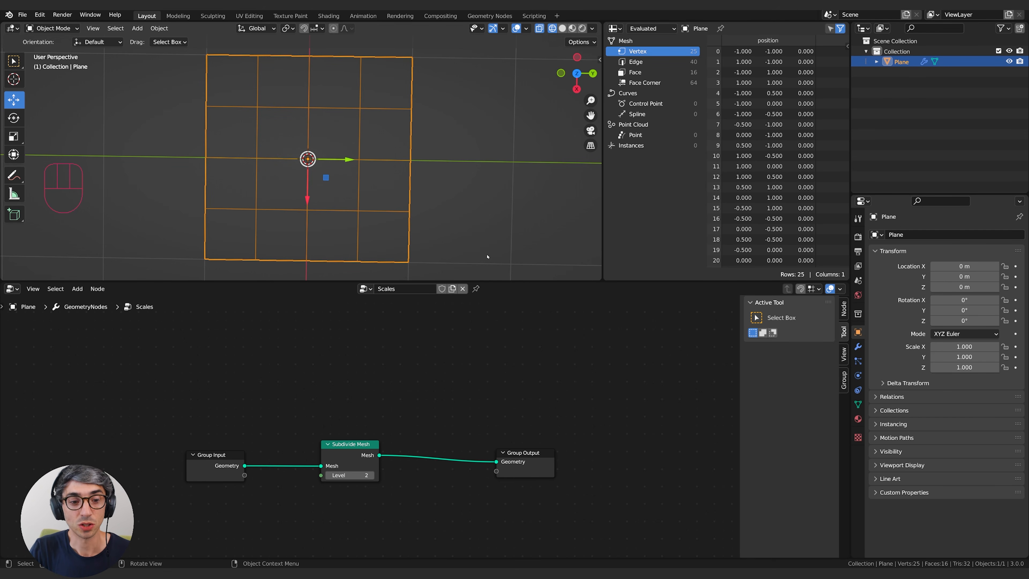
pyautogui.click(328, 475)
pyautogui.click(372, 475)
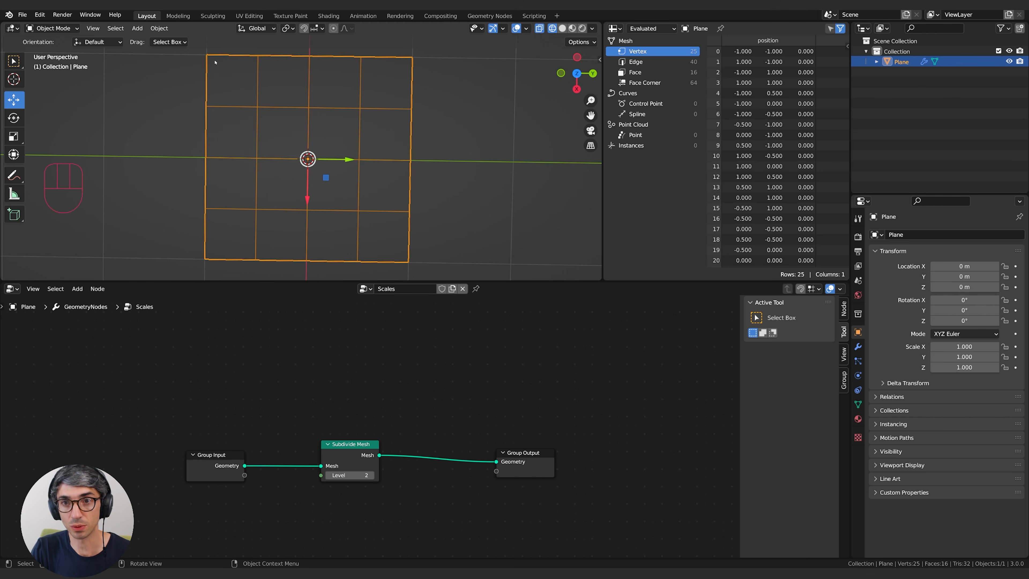
pyautogui.scroll(-2, 763, 182)
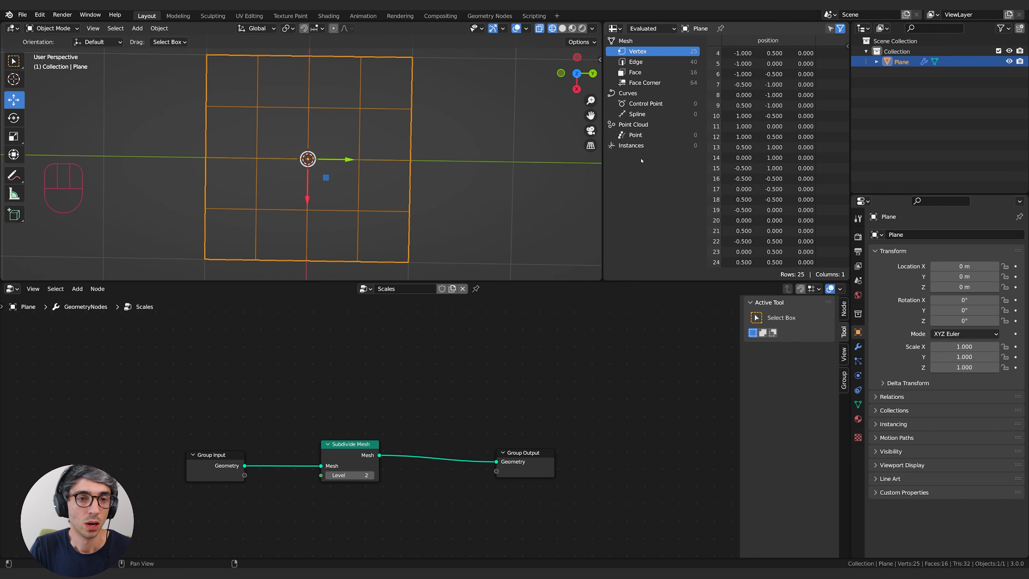
pyautogui.moveTo(464, 180)
pyautogui.mouseDown(button='middle')
pyautogui.moveTo(455, 180)
pyautogui.moveTo(466, 182)
pyautogui.mouseUp(button='middle')
# Make room before Group Output and insert an Instance on Points node between it and Subdivide Mesh.
pyautogui.moveTo(532, 472); pyautogui.dragTo(547, 471)
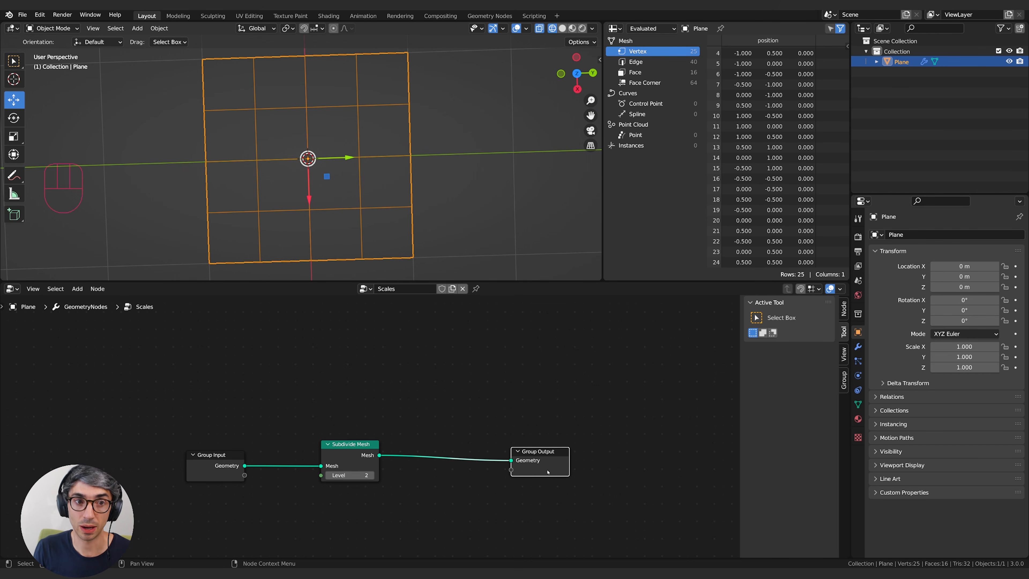
pyautogui.click(463, 368)
pyautogui.hotkey('shift', 'a')
pyautogui.click(417, 358)
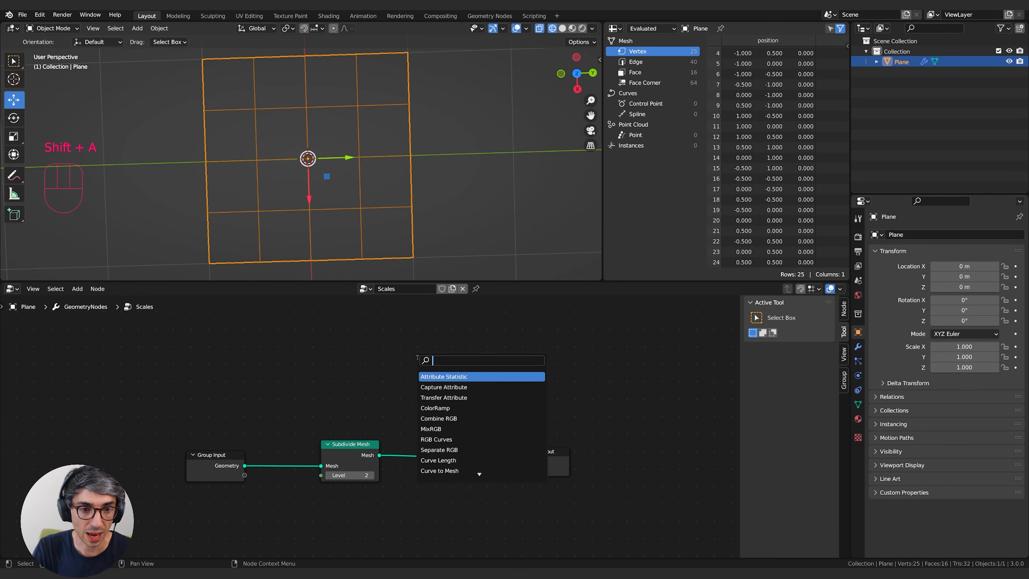
pyautogui.write('instane')
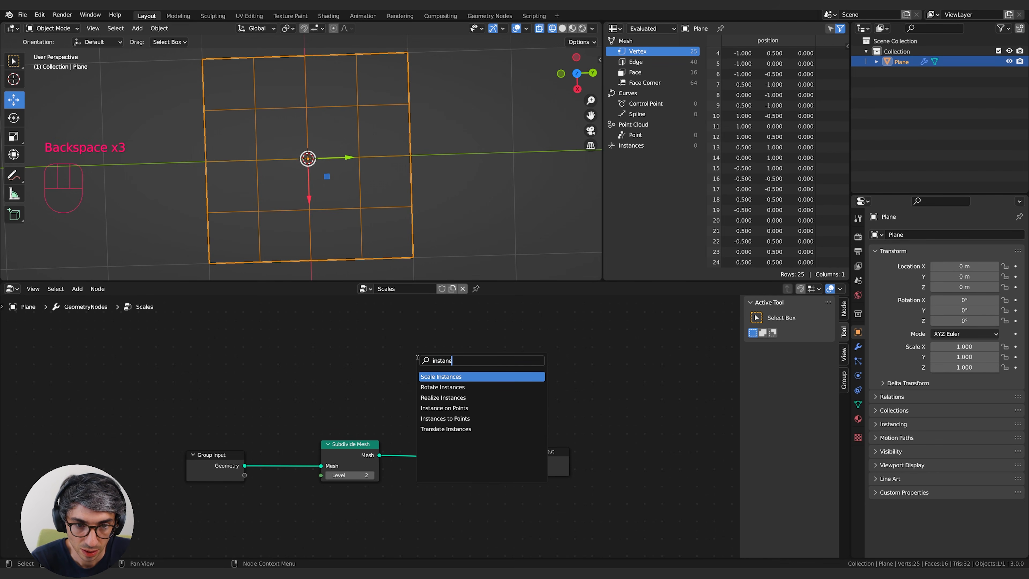
pyautogui.press('Down')
pyautogui.press('Down')
pyautogui.press('Return')
pyautogui.click(475, 459)
# Add a Mesh Circle node as the Instance input of Instance on Points and set its radius to 0.08 m.
pyautogui.hotkey('shift', 'a')
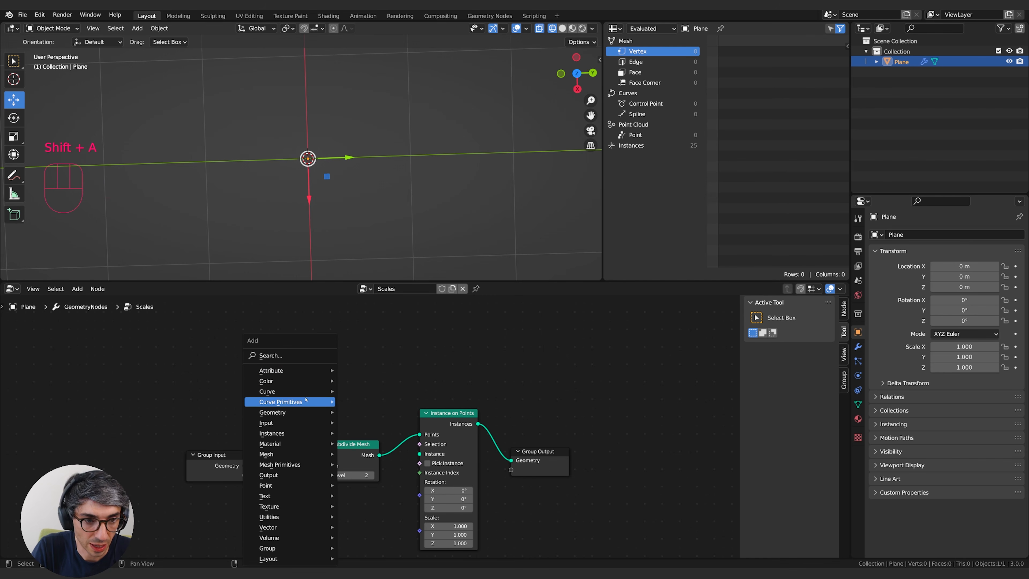
pyautogui.moveTo(299, 413)
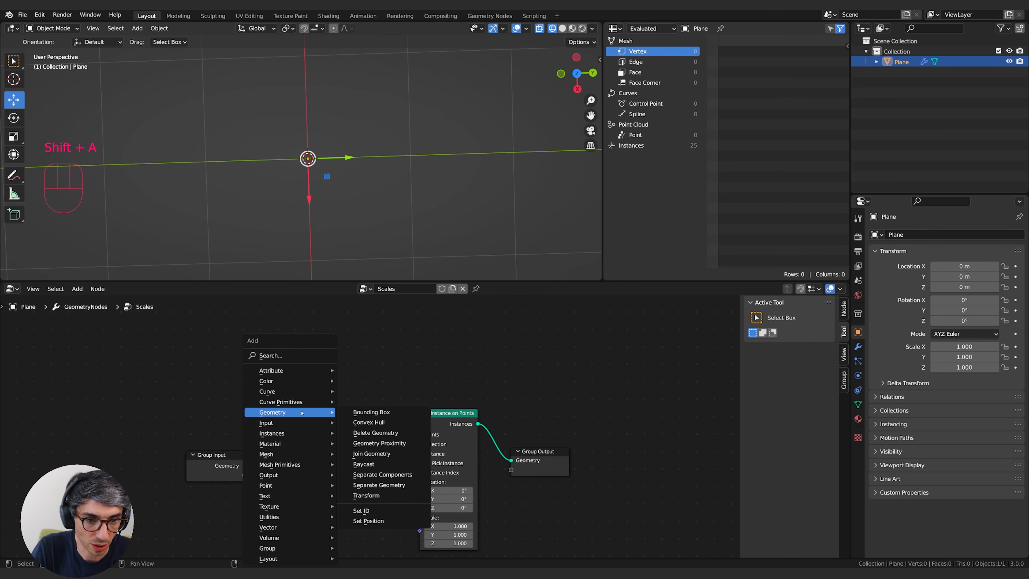
pyautogui.moveTo(282, 460)
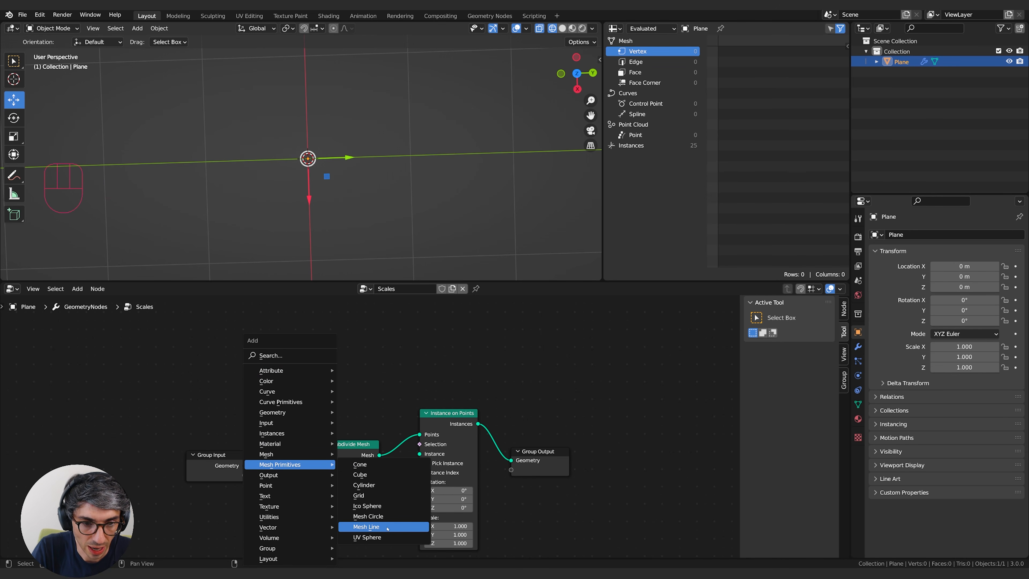
pyautogui.click(385, 518)
pyautogui.click(347, 362)
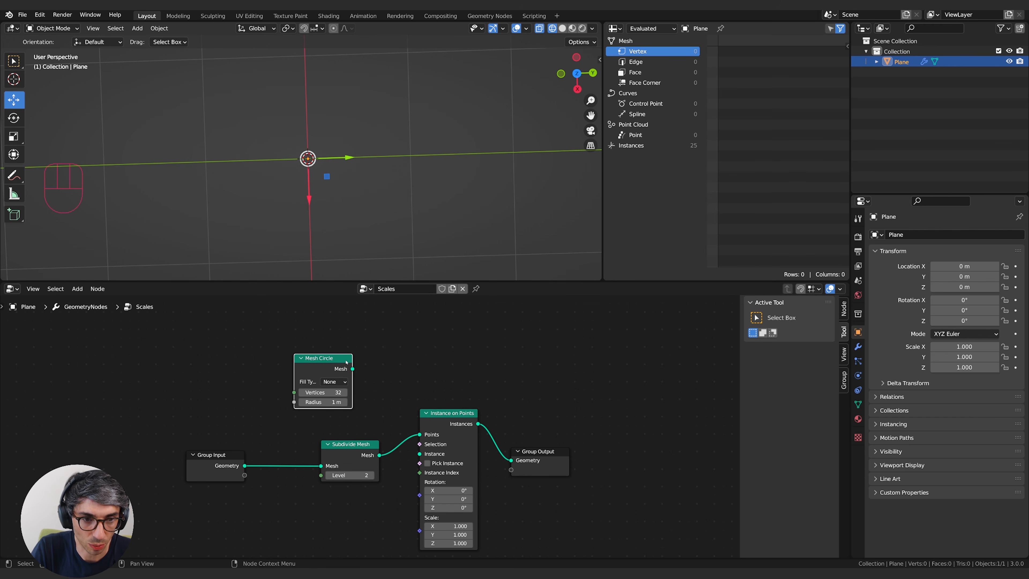
pyautogui.moveTo(352, 369); pyautogui.dragTo(420, 454)
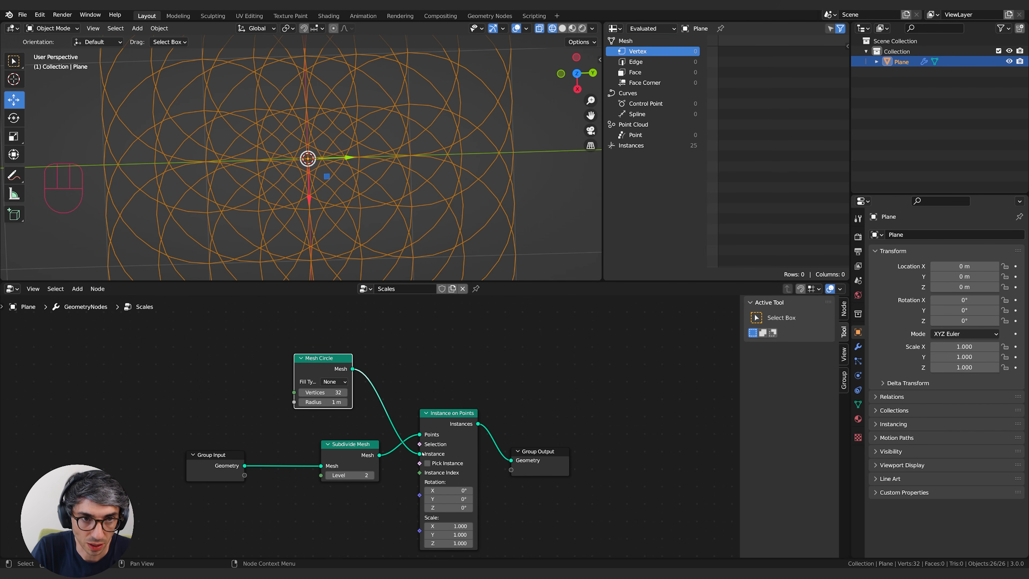
pyautogui.moveTo(336, 401); pyautogui.dragTo(231, 401)
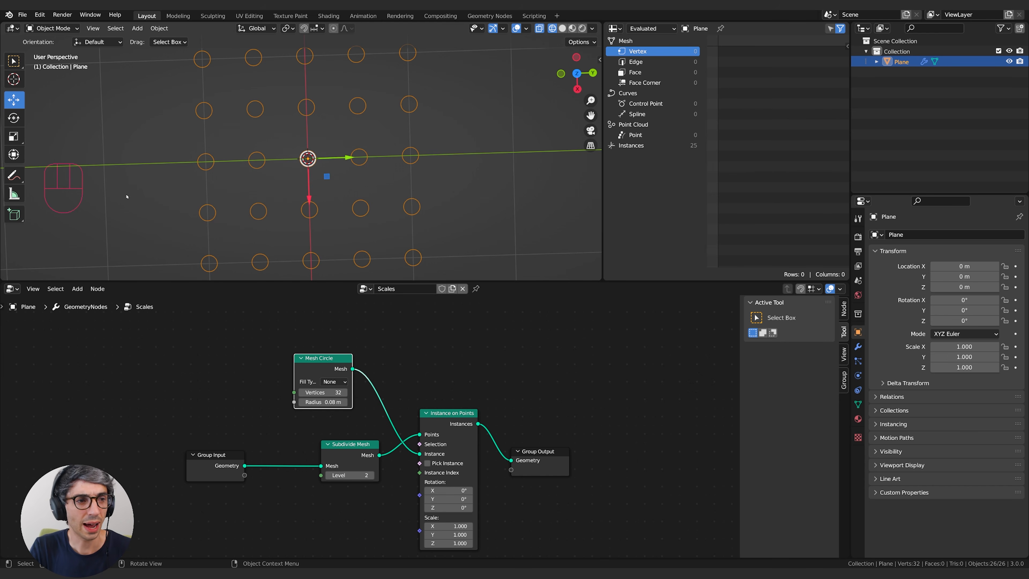
# In top view, annotate the grid with small circles inside the four upper cells and a square around the first cell.
pyautogui.moveTo(24, 174)
pyautogui.mouseDown()
pyautogui.moveTo(56, 239)
pyautogui.moveTo(55, 182)
pyautogui.mouseUp()
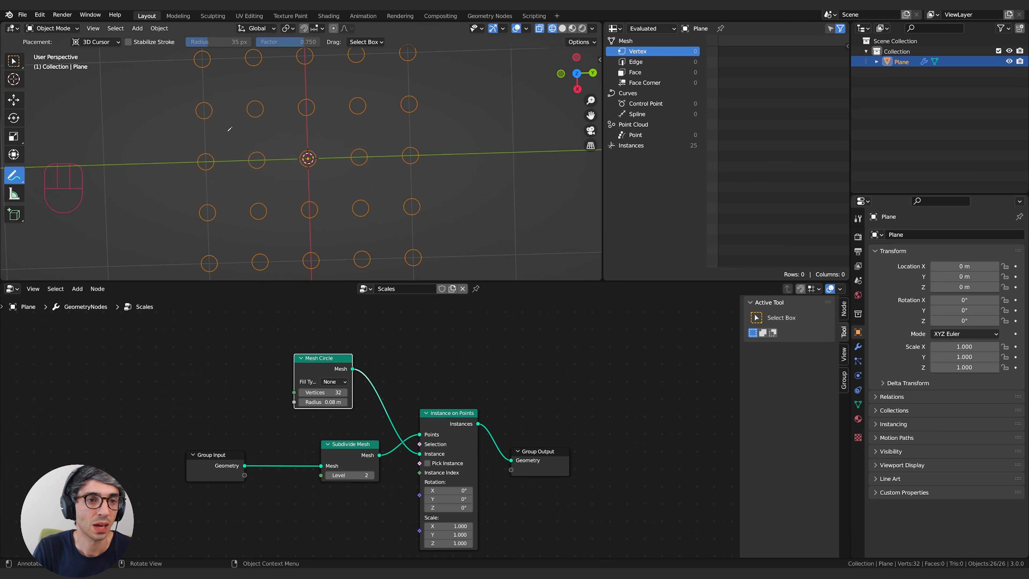
pyautogui.press('KP_7')
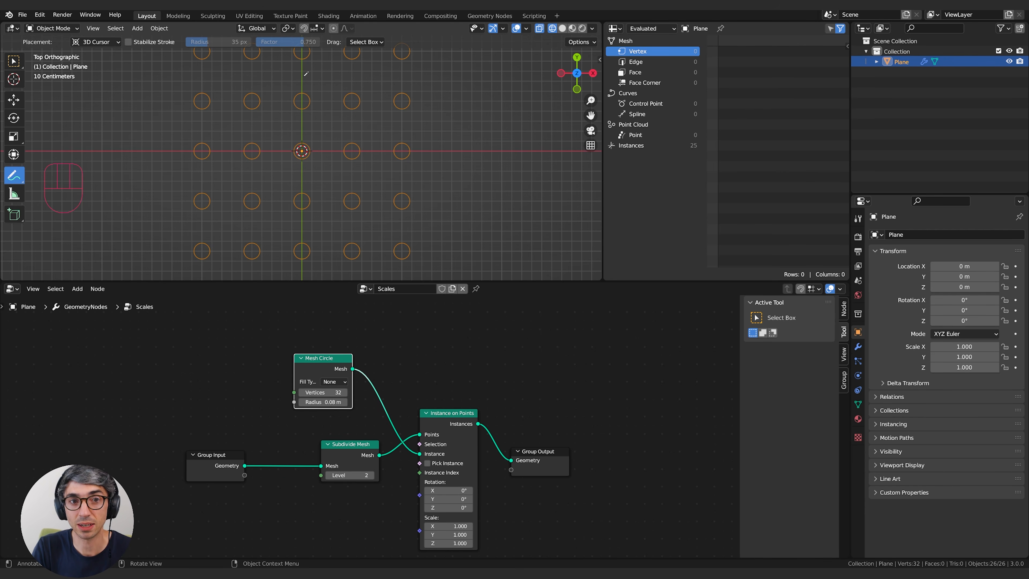
pyautogui.moveTo(227, 68)
pyautogui.mouseDown()
pyautogui.moveTo(214, 74)
pyautogui.moveTo(229, 73)
pyautogui.mouseUp()
pyautogui.moveTo(282, 74); pyautogui.dragTo(383, 78)
pyautogui.moveTo(202, 53)
pyautogui.mouseDown()
pyautogui.moveTo(227, 105)
pyautogui.moveTo(257, 96)
pyautogui.moveTo(256, 50)
pyautogui.moveTo(194, 52)
pyautogui.mouseUp()
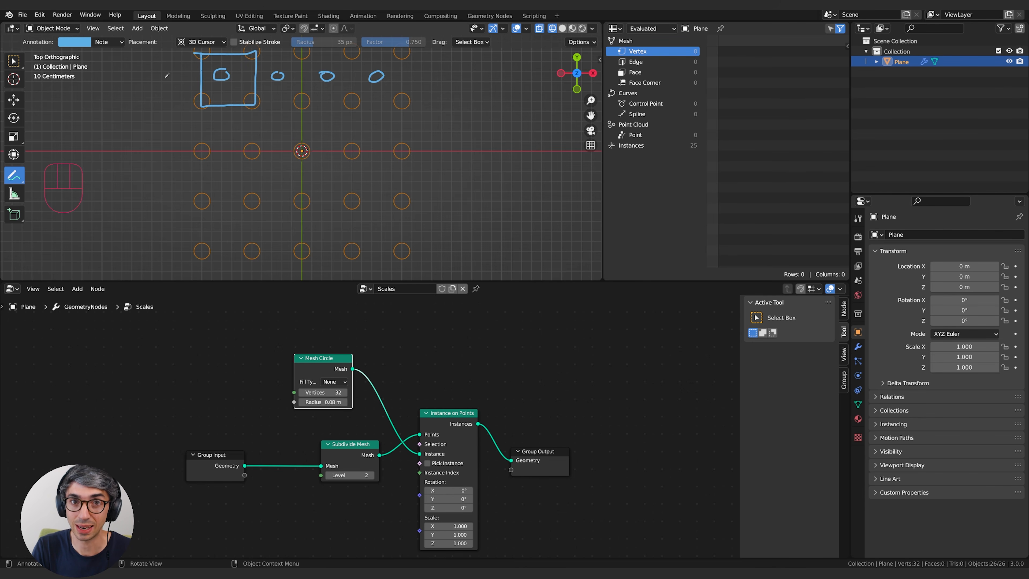
# Sketch a cross dividing the outlined cell into quarters with circles at its edge midpoints, and undo those strokes.
pyautogui.moveTo(225, 52)
pyautogui.mouseDown()
pyautogui.moveTo(225, 104)
pyautogui.moveTo(234, 77)
pyautogui.moveTo(255, 81)
pyautogui.mouseUp()
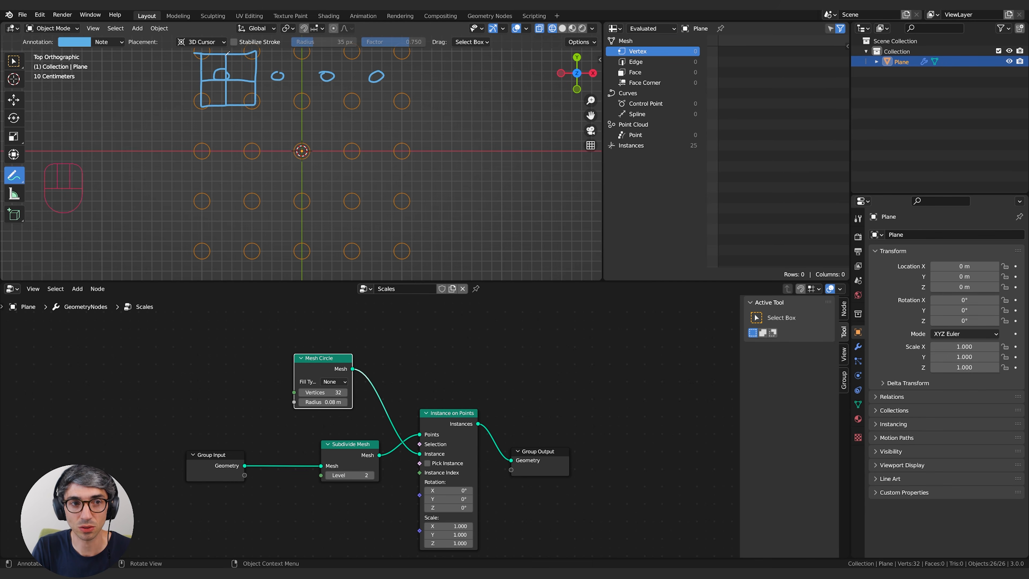
pyautogui.moveTo(222, 101)
pyautogui.mouseDown()
pyautogui.moveTo(231, 112)
pyautogui.moveTo(225, 104)
pyautogui.moveTo(262, 87)
pyautogui.moveTo(209, 75)
pyautogui.moveTo(225, 63)
pyautogui.mouseUp()
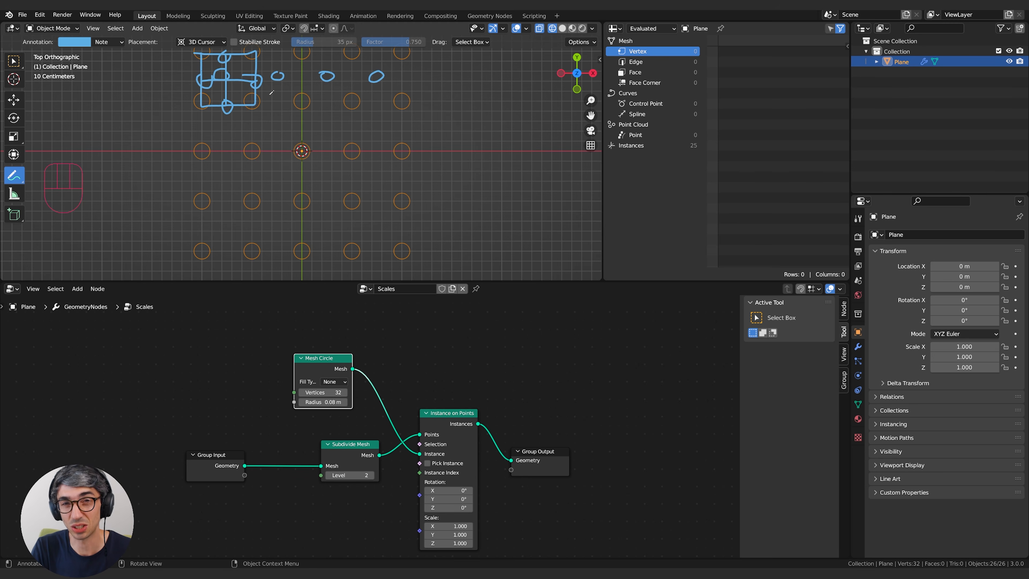
pyautogui.hotkey('ctrl', 'z')
pyautogui.hotkey('ctrl', 'z')
pyautogui.hotkey('ctrl', 'z')
pyautogui.hotkey('ctrl', 'z')
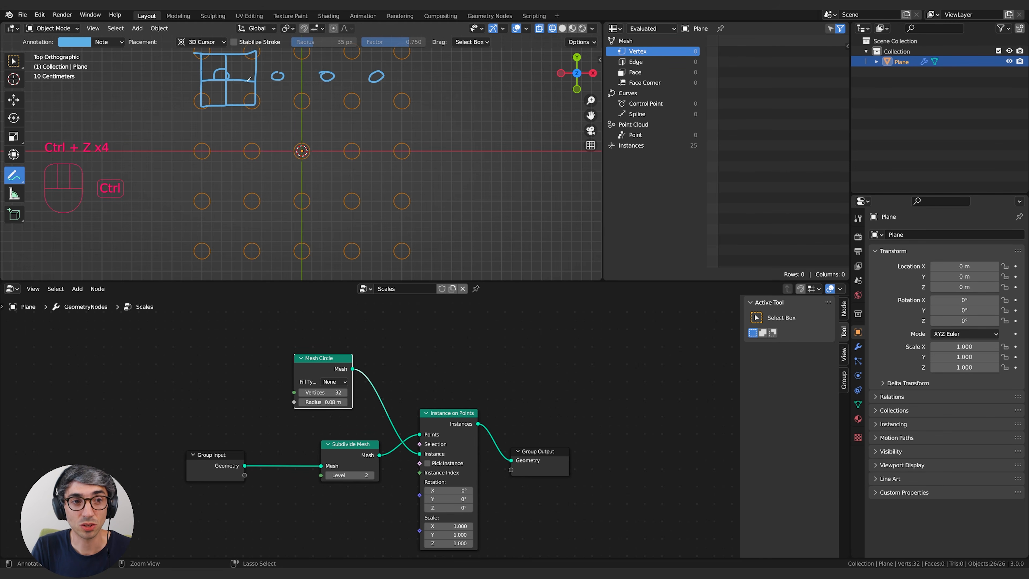
pyautogui.hotkey('ctrl', 'z')
pyautogui.hotkey('ctrl', 'z')
# Sketch both diagonals of the outlined cell, mark their crossing and the edge midpoints, and undo those strokes.
pyautogui.moveTo(205, 53)
pyautogui.mouseDown()
pyautogui.moveTo(255, 104)
pyautogui.moveTo(230, 85)
pyautogui.moveTo(257, 51)
pyautogui.mouseUp()
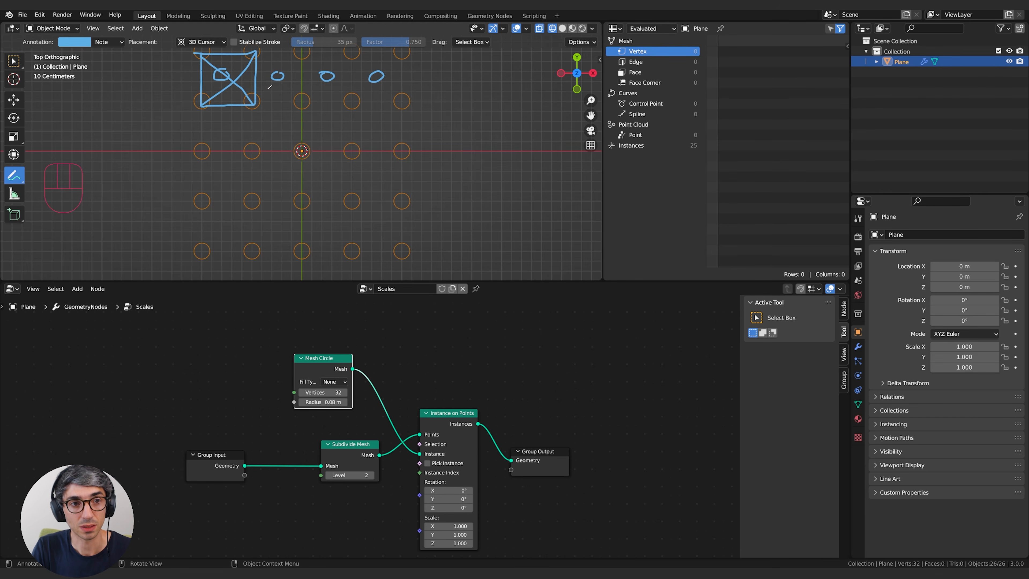
pyautogui.moveTo(236, 77); pyautogui.dragTo(234, 81)
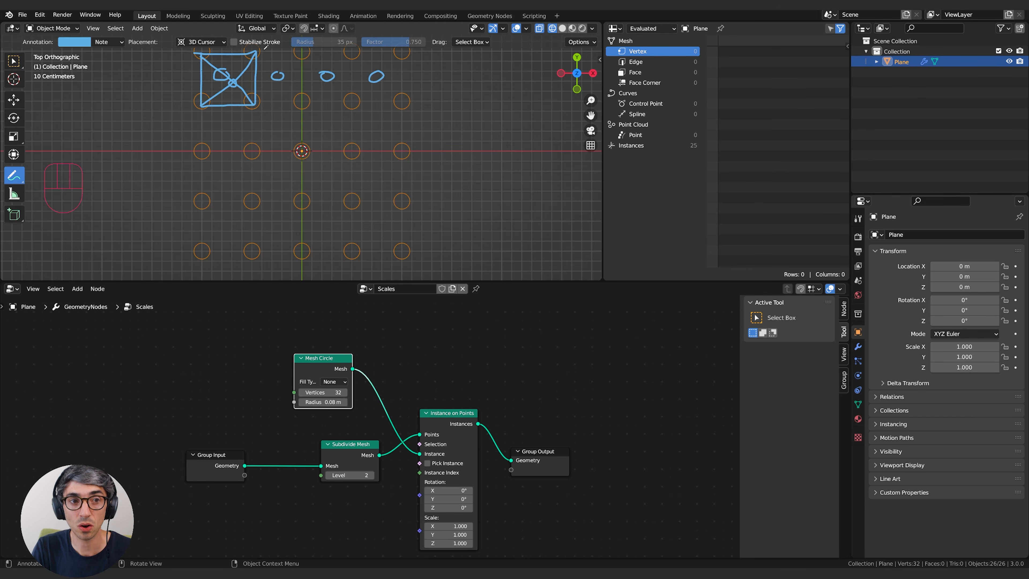
pyautogui.click(228, 54)
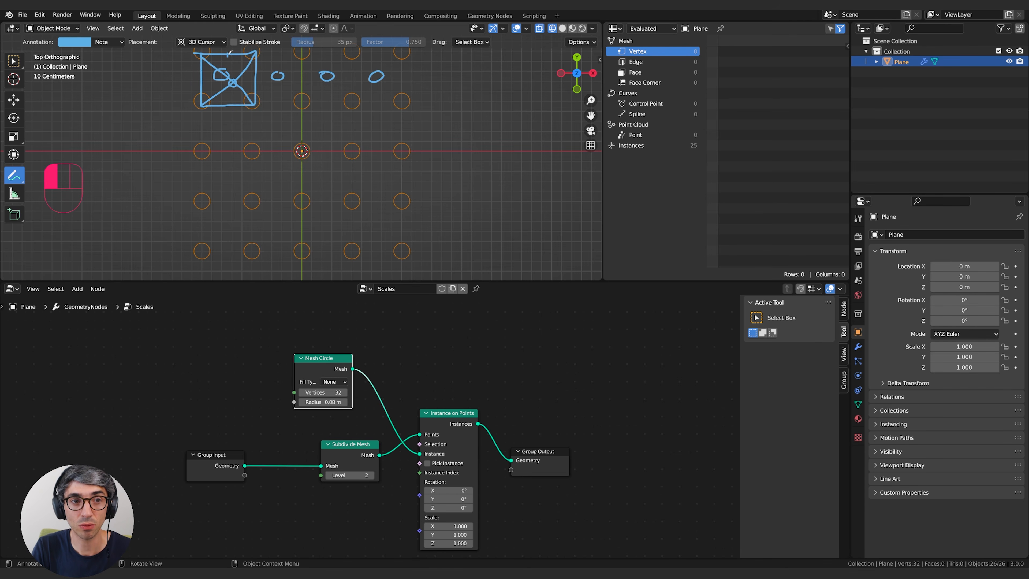
pyautogui.click(202, 80)
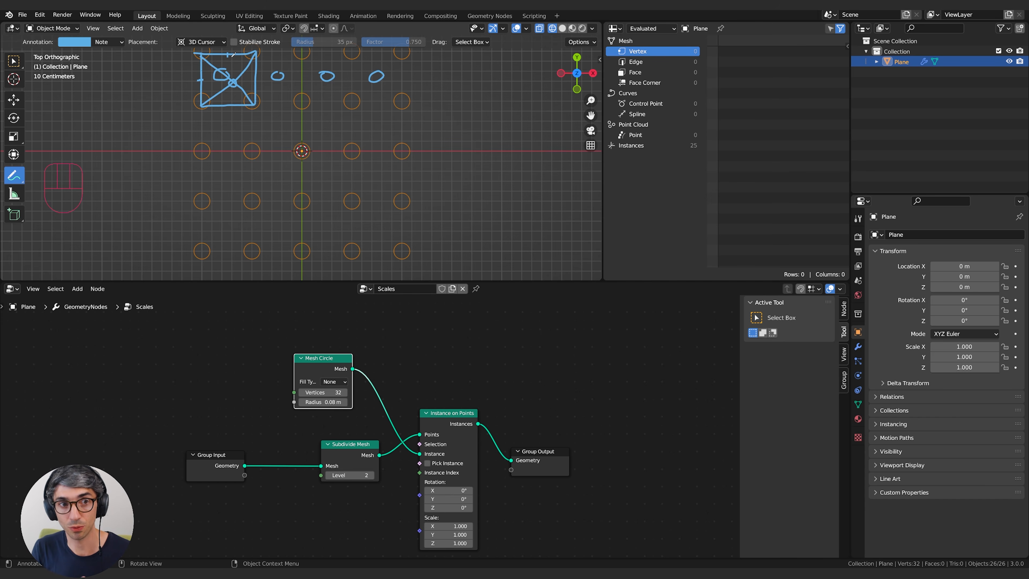
pyautogui.hotkey('ctrl', 'z')
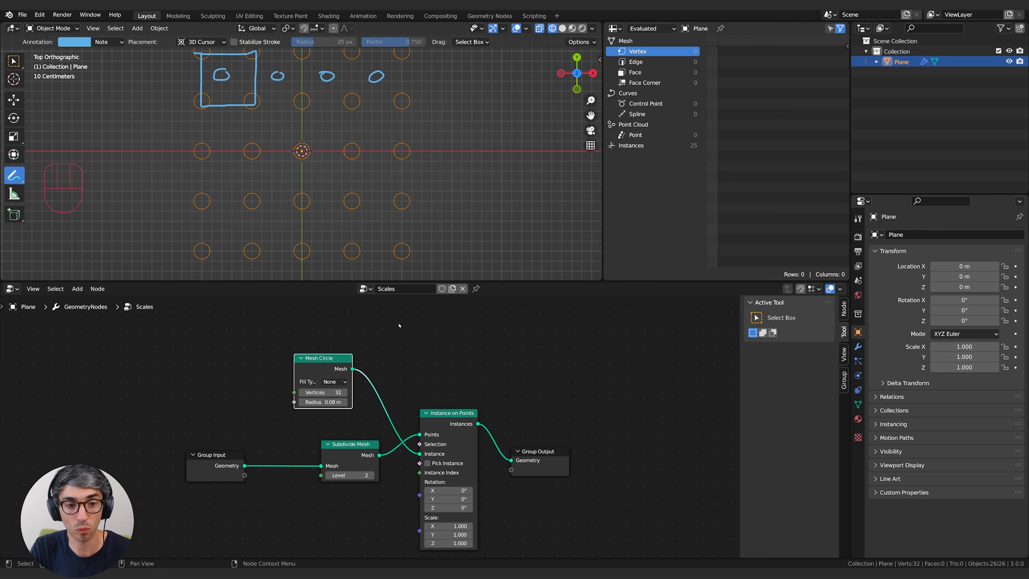
# Detach the Instance on Points node and set it aside, leaving Subdivide Mesh linked directly to Group Output.
pyautogui.moveTo(545, 388); pyautogui.dragTo(523, 364, button='middle')
pyautogui.moveTo(429, 400); pyautogui.dragTo(530, 457)
pyautogui.click(520, 434)
pyautogui.moveTo(434, 374); pyautogui.dragTo(640, 320)
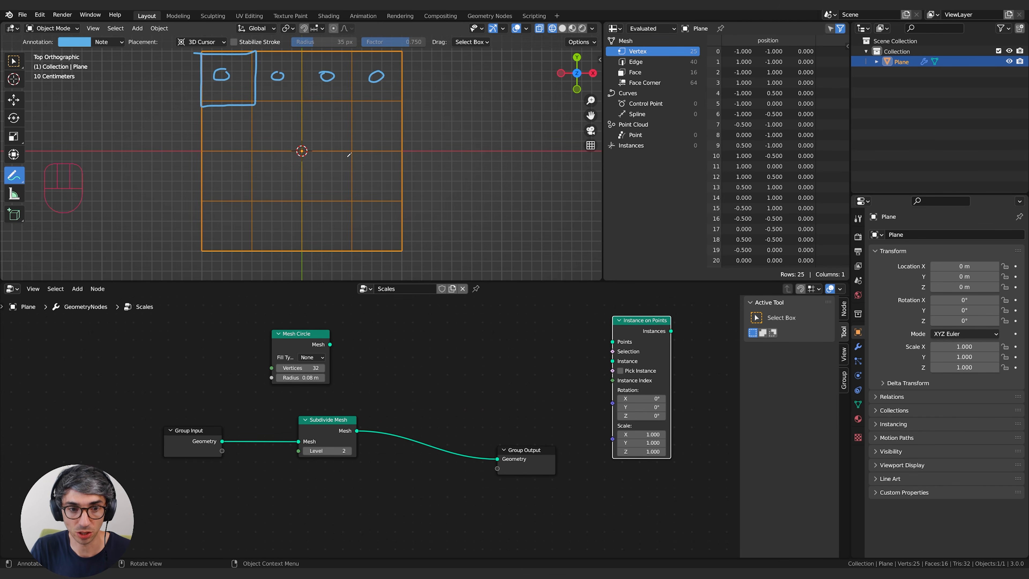
# Insert a Triangulate node between Subdivide Mesh and Group Output.
pyautogui.hotkey('shift', 'a')
pyautogui.click(416, 287)
pyautogui.write('tri')
pyautogui.press('Return')
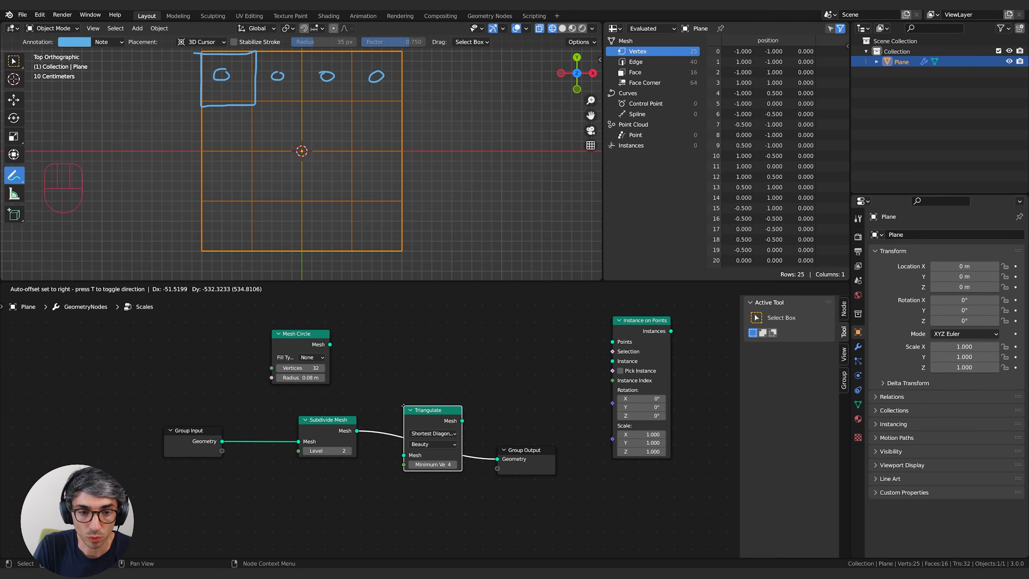
pyautogui.click(404, 406)
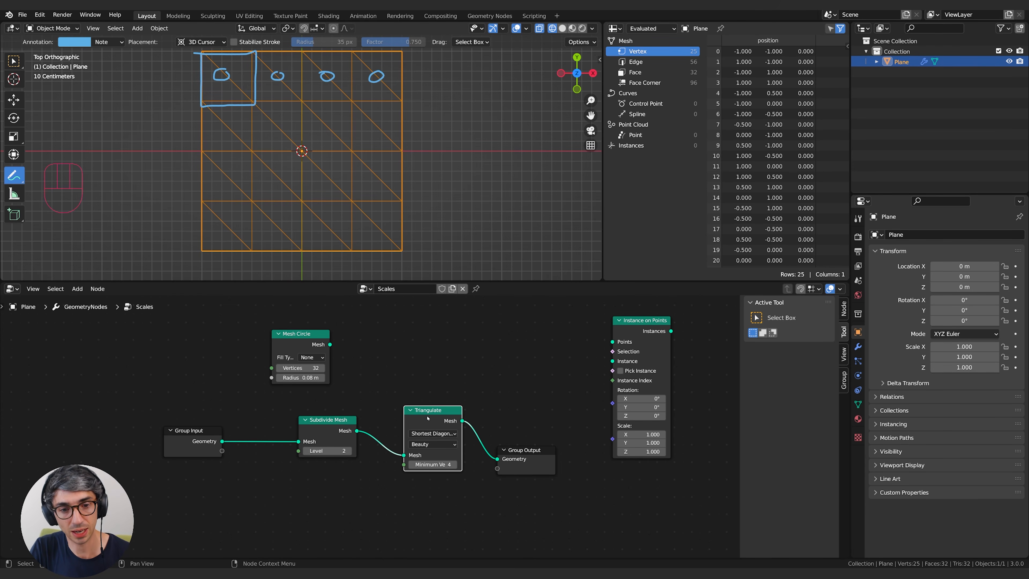
# Compare the Triangulate node's Fixed and Fixed Alternate quad methods, and leave it set to Fixed.
pyautogui.click(434, 434)
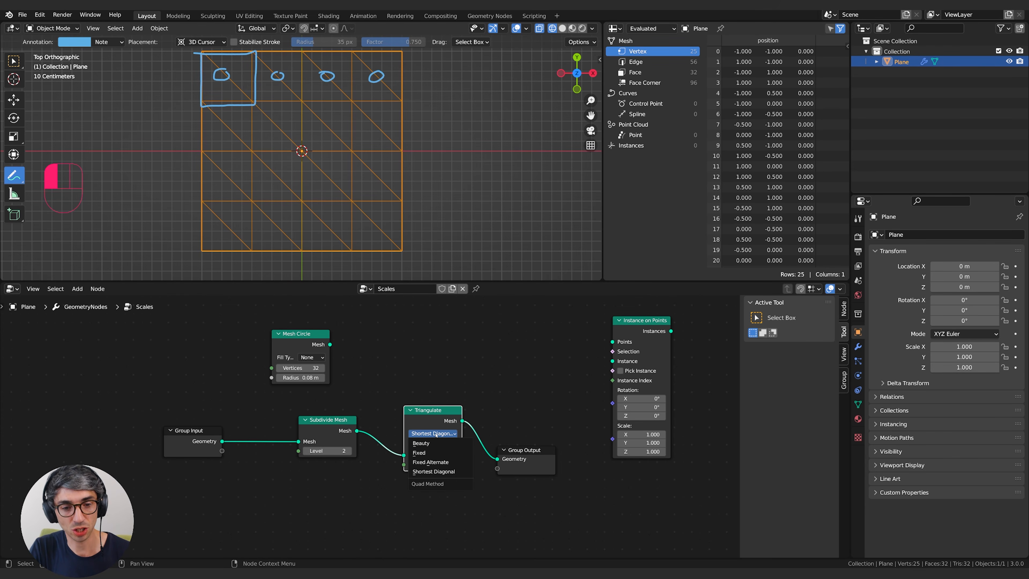
pyautogui.click(435, 452)
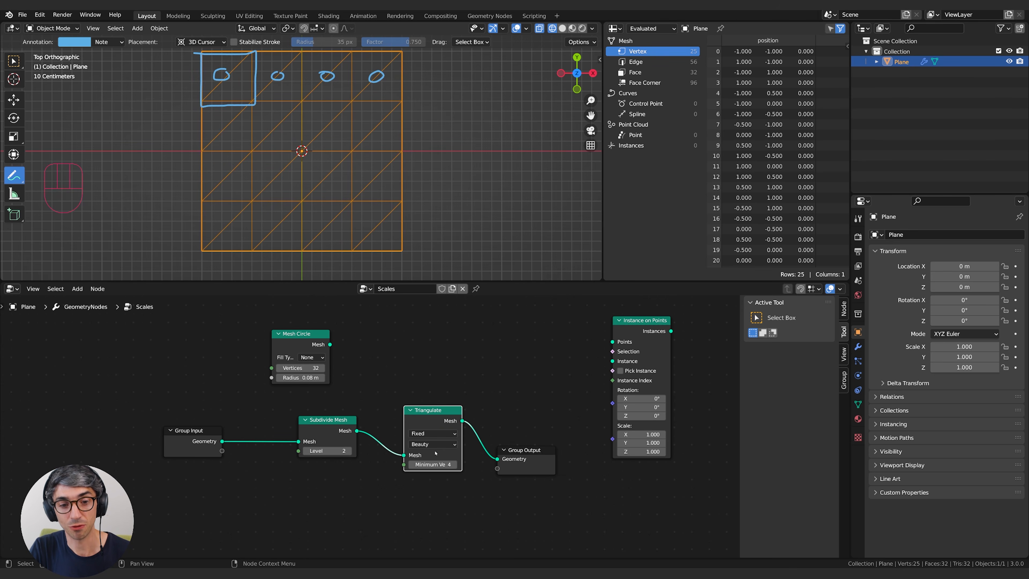
pyautogui.click(430, 434)
pyautogui.click(431, 461)
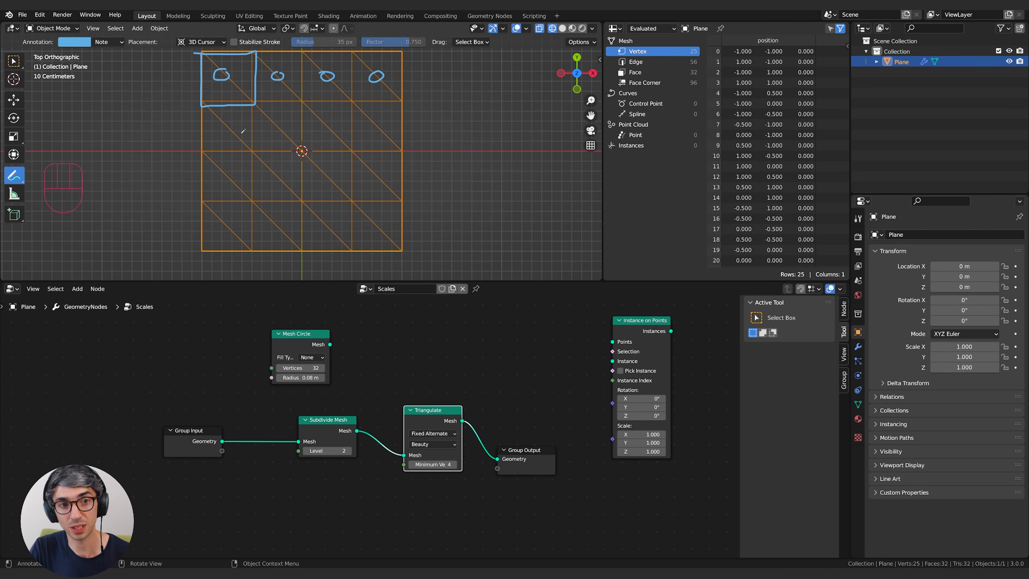
pyautogui.click(423, 434)
pyautogui.click(419, 452)
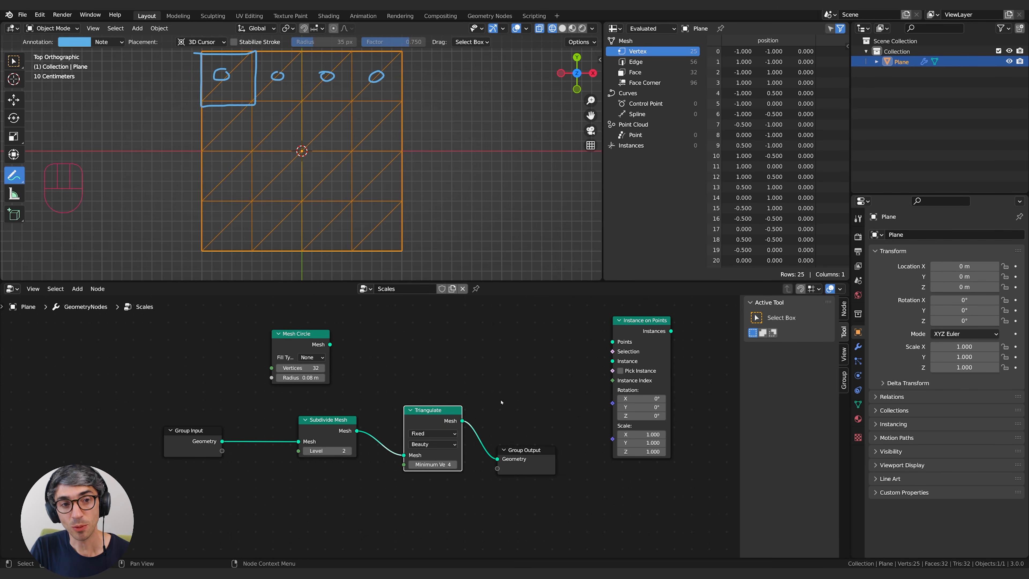
# Duplicate the Triangulate node, set the copy's quad method to Fixed Alternate, and feed it from Subdivide Mesh.
pyautogui.moveTo(430, 416); pyautogui.dragTo(427, 455)
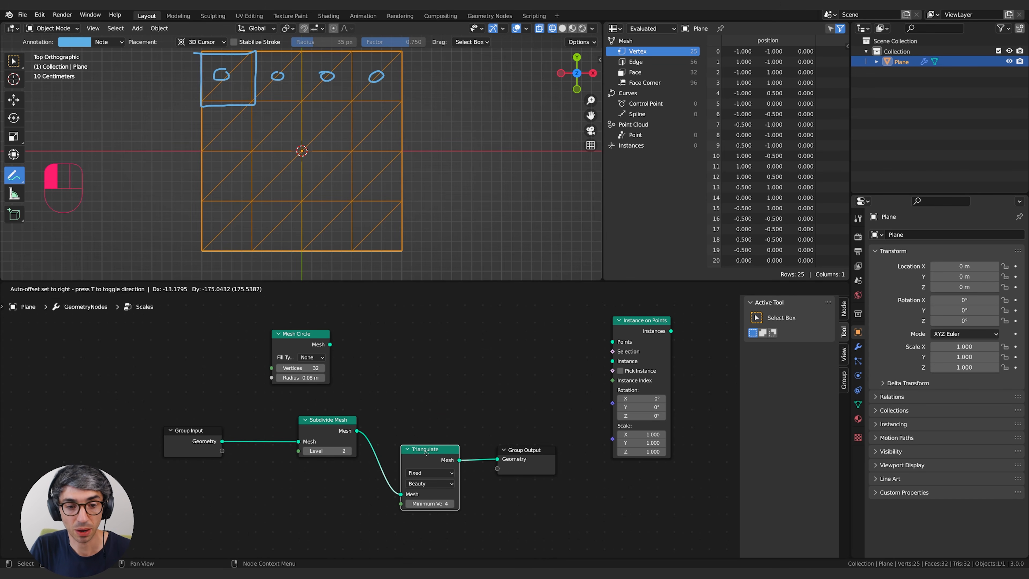
pyautogui.hotkey('shift', 'd')
pyautogui.click(428, 415)
pyautogui.click(429, 403)
pyautogui.click(427, 413)
pyautogui.moveTo(357, 430); pyautogui.dragTo(400, 424)
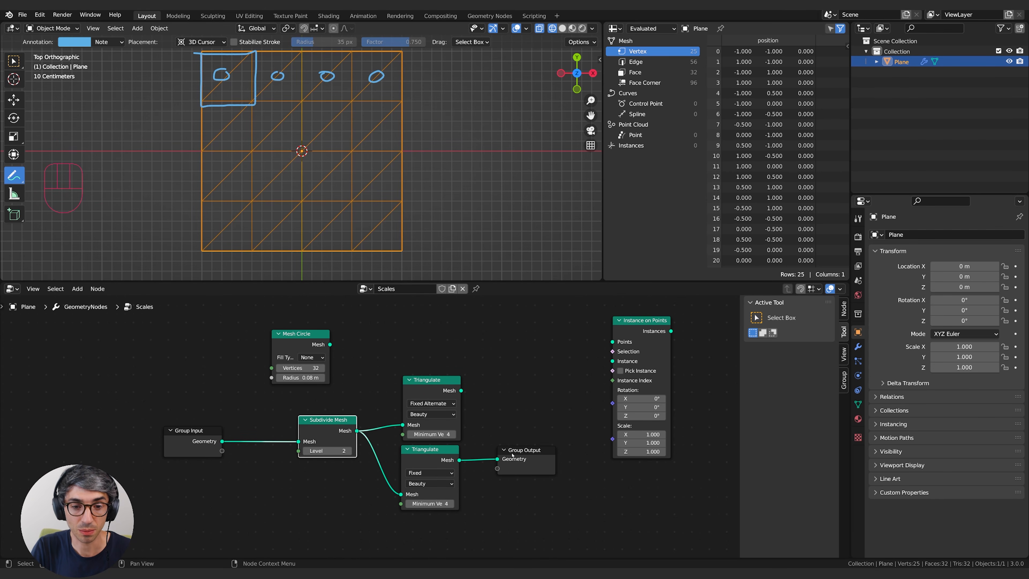
# Insert a Join Geometry node before Group Output and connect the Fixed Alternate Triangulate node to it as well.
pyautogui.moveTo(526, 450); pyautogui.dragTo(568, 451)
pyautogui.hotkey('shift', 'a')
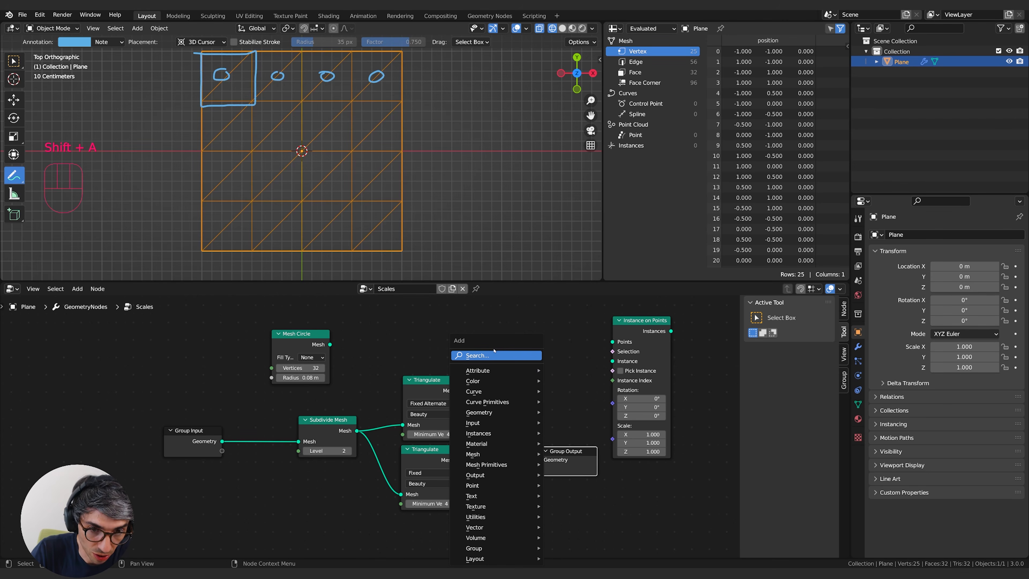
pyautogui.click(496, 354)
pyautogui.write('join')
pyautogui.press('Return')
pyautogui.click(495, 442)
pyautogui.moveTo(461, 390); pyautogui.dragTo(496, 466)
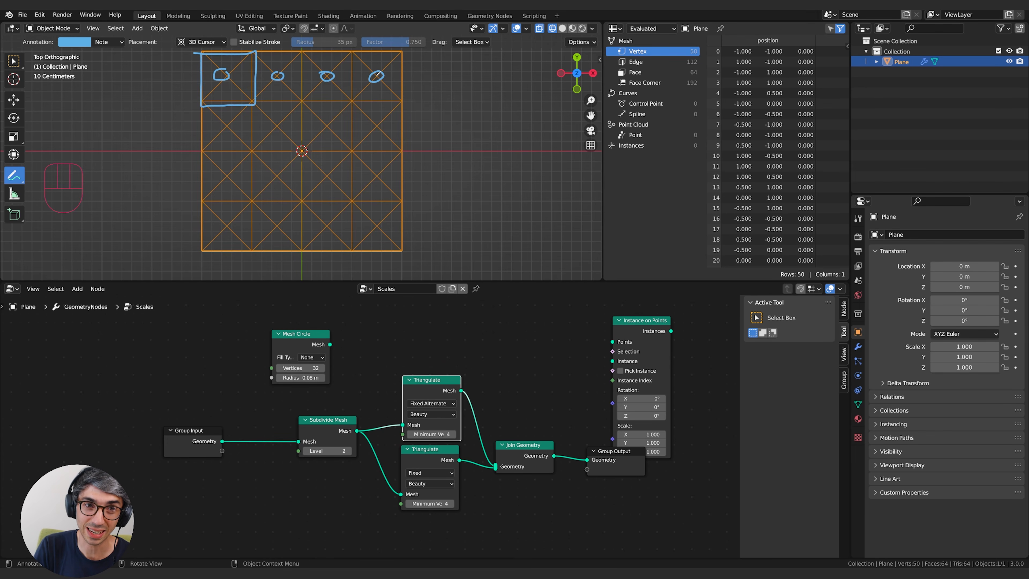
# Annotate the cells' diagonal crossings and a diagonal's midpoint, and remove the Fixed Alternate Triangulate and Join Geometry nodes.
pyautogui.click(375, 76)
pyautogui.click(325, 76)
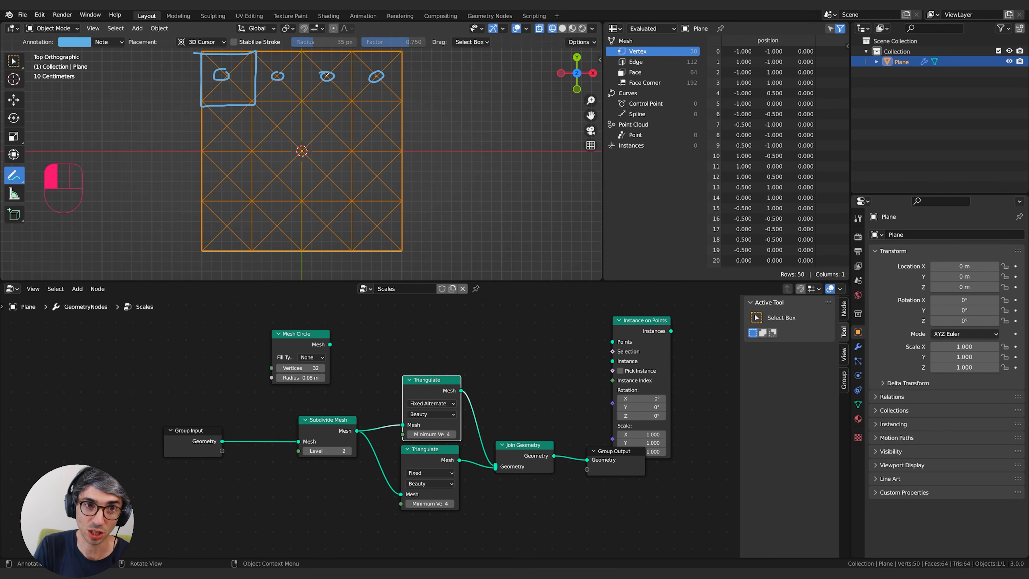
pyautogui.click(277, 75)
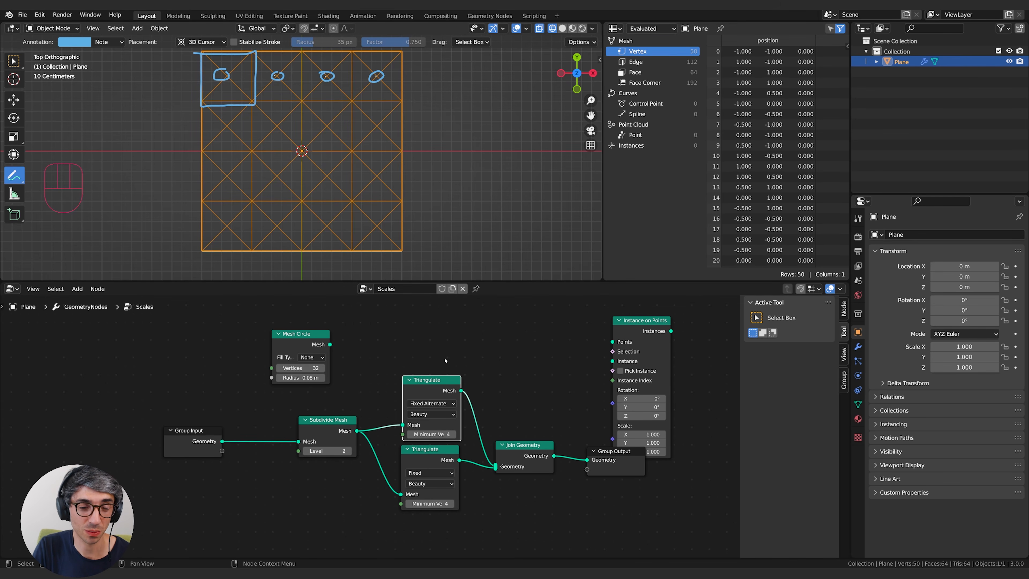
pyautogui.moveTo(449, 384); pyautogui.dragTo(444, 377)
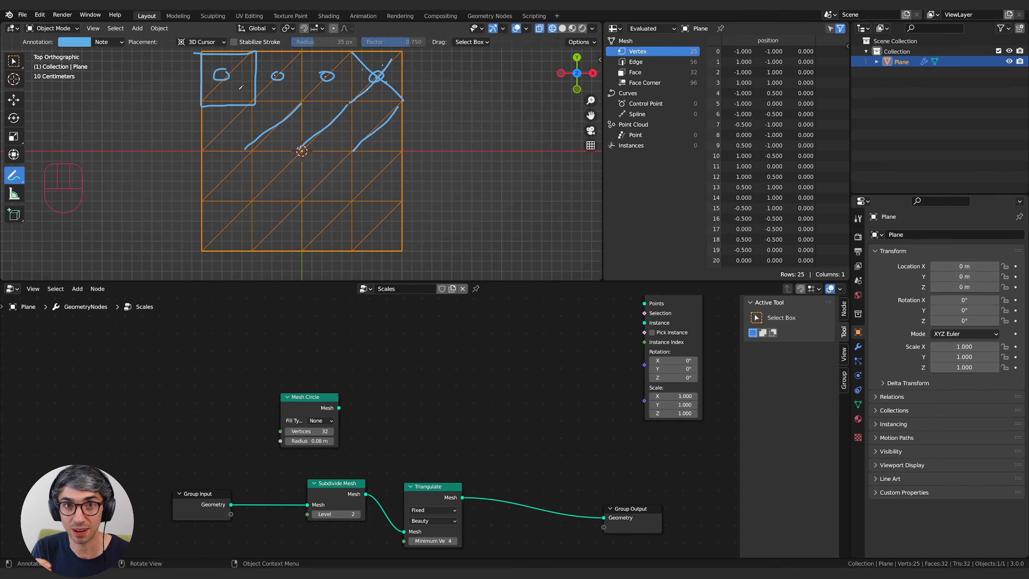
pyautogui.moveTo(328, 127); pyautogui.dragTo(331, 132)
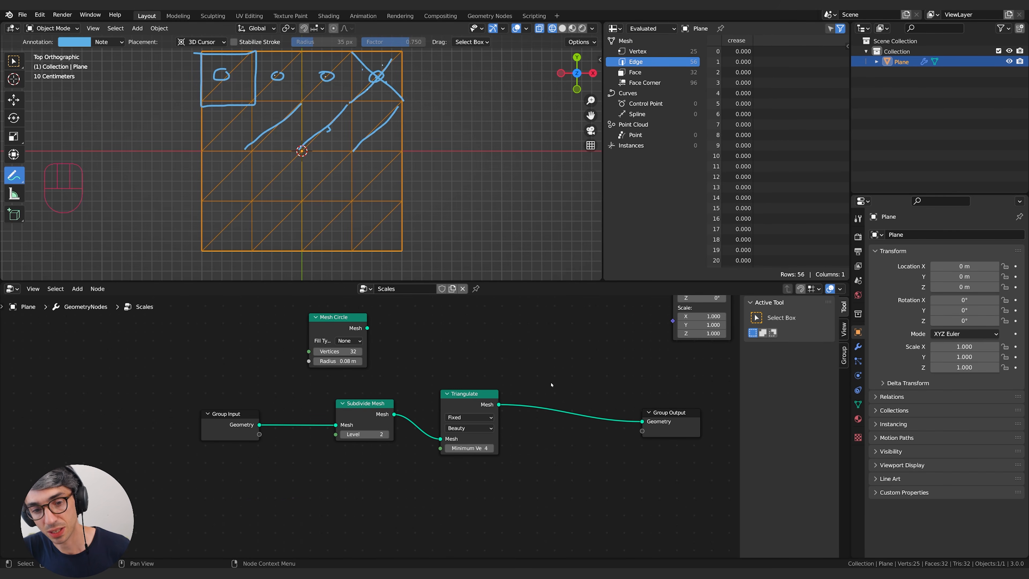
# Insert a Separate Geometry node between Triangulate and Group Output, set its domain to Edge, and place it slightly lower.
pyautogui.hotkey('shift', 'a')
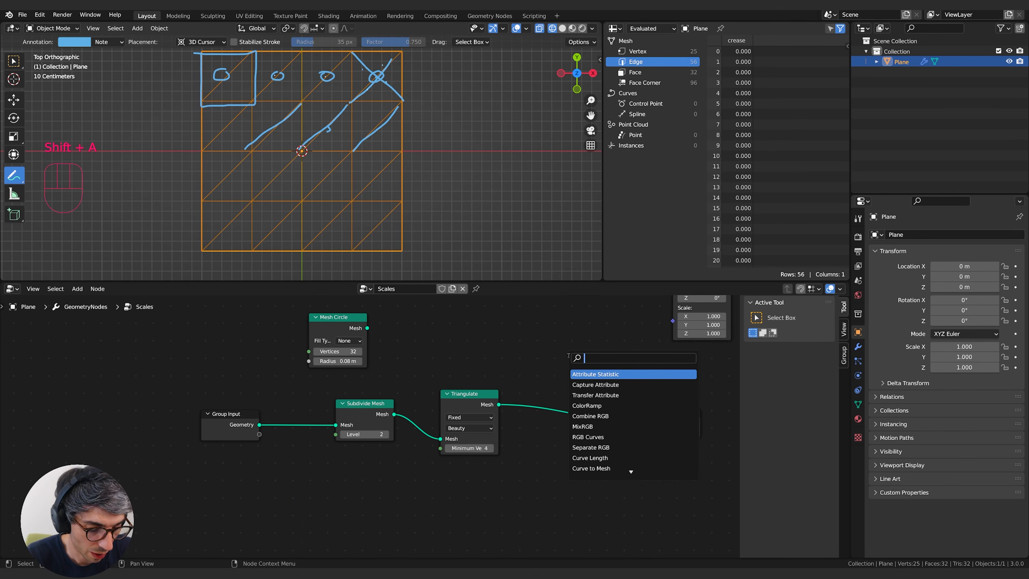
pyautogui.write('separat')
pyautogui.press('Down')
pyautogui.press('Down')
pyautogui.press('Return')
pyautogui.click(562, 382)
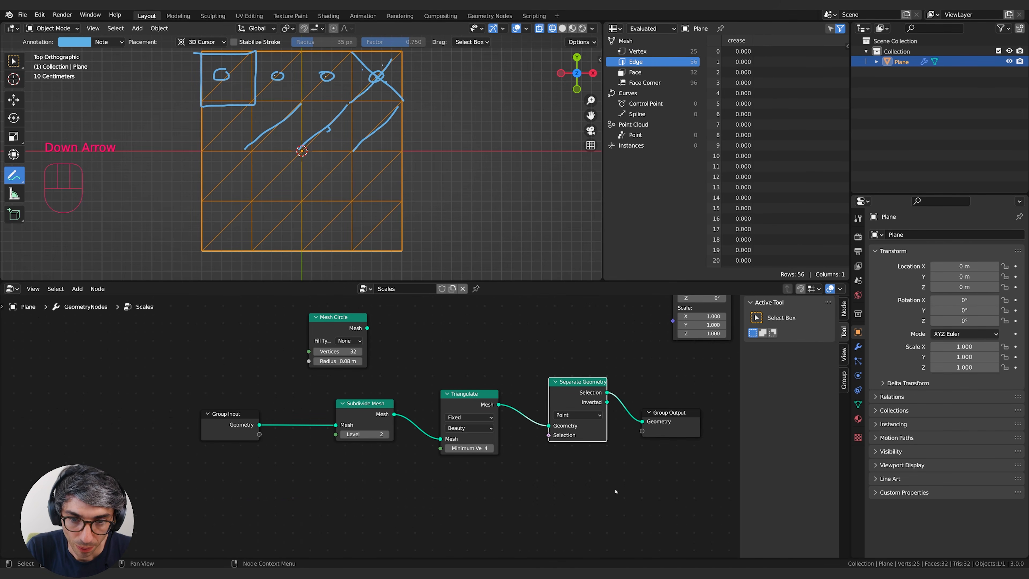
pyautogui.click(576, 414)
pyautogui.click(587, 432)
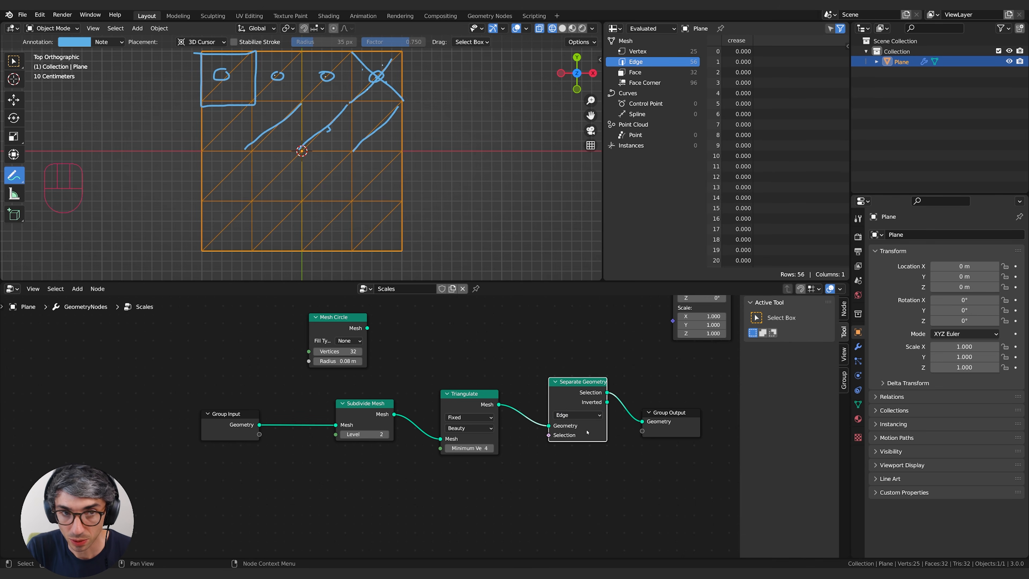
pyautogui.moveTo(590, 389); pyautogui.dragTo(604, 428)
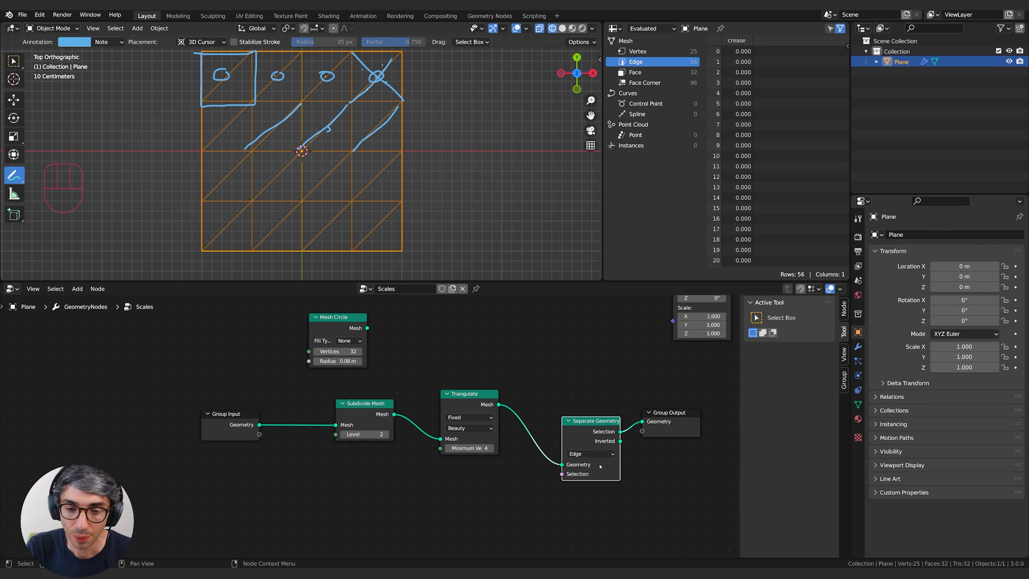
pyautogui.moveTo(604, 428); pyautogui.dragTo(610, 412, button='middle')
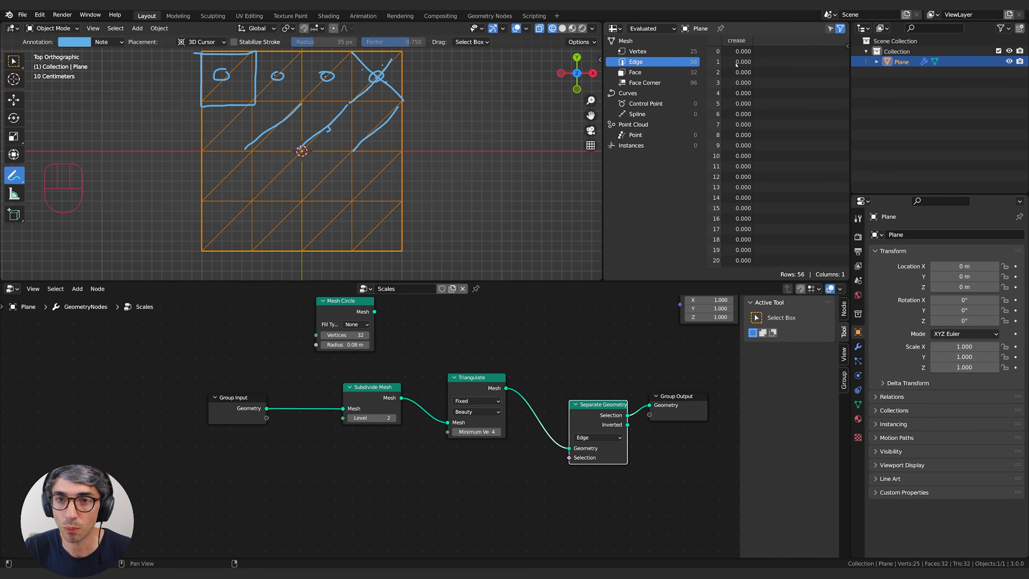
# Review the edge rows in the spreadsheet, and add a Value node set to 10 below the Triangulate node.
pyautogui.scroll(-5, 720, 170)
pyautogui.scroll(5, 724, 173)
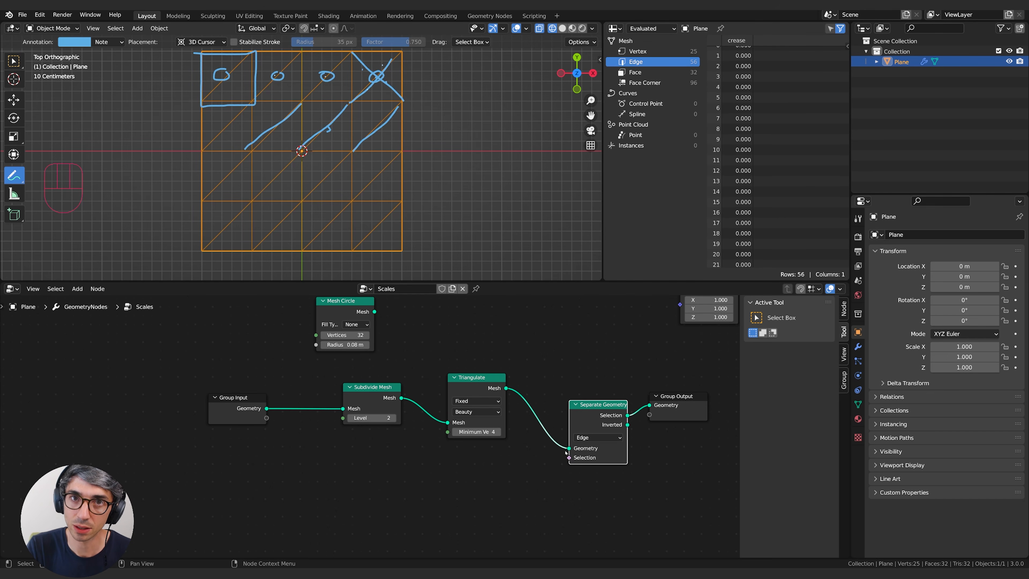
pyautogui.moveTo(486, 475); pyautogui.dragTo(501, 461, button='middle')
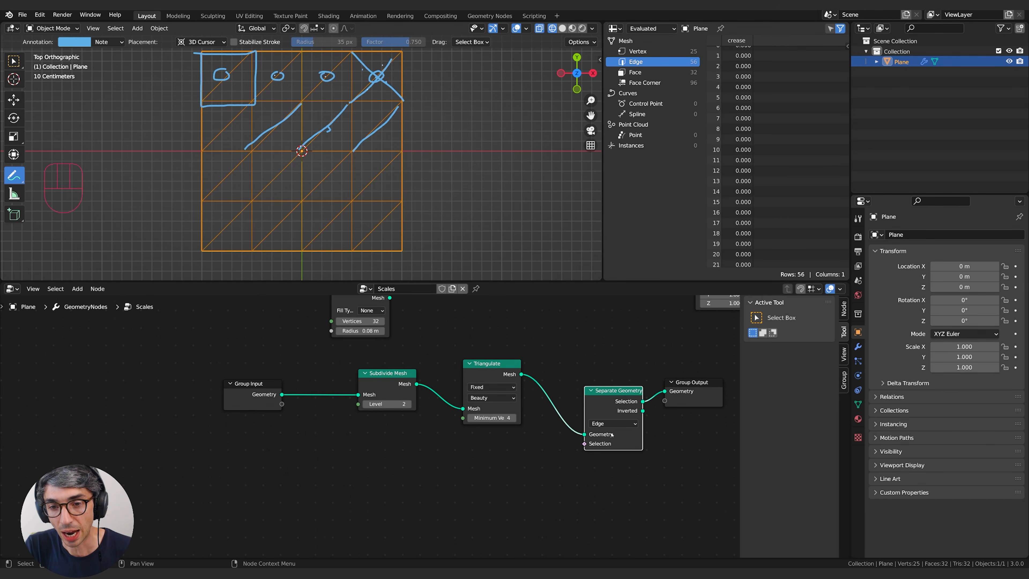
pyautogui.scroll(2, 722, 148)
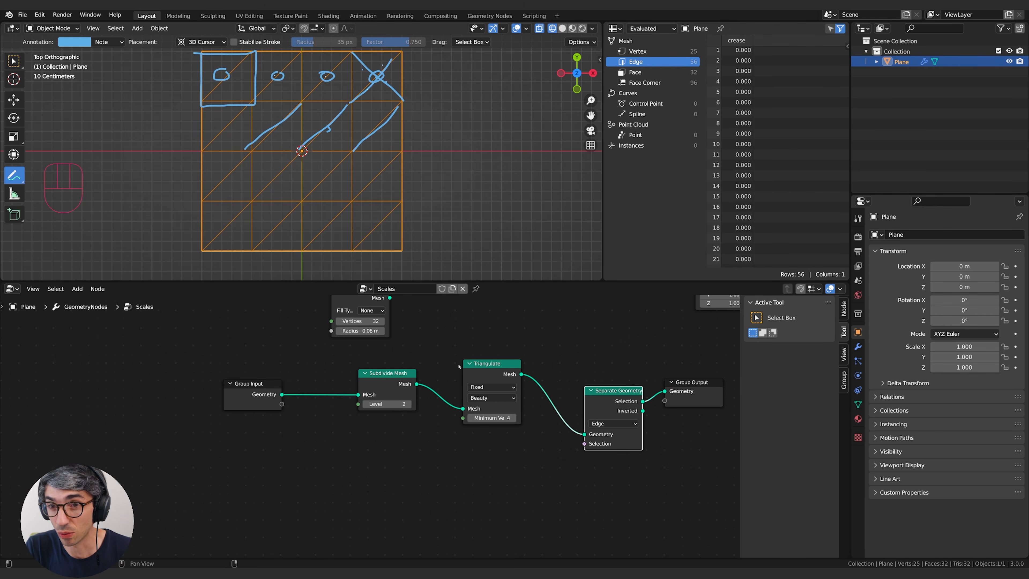
pyautogui.hotkey('shift', 'a')
pyautogui.write('value')
pyautogui.press('Return')
pyautogui.click(491, 481)
pyautogui.click(492, 483)
pyautogui.write('10')
pyautogui.press('Return')
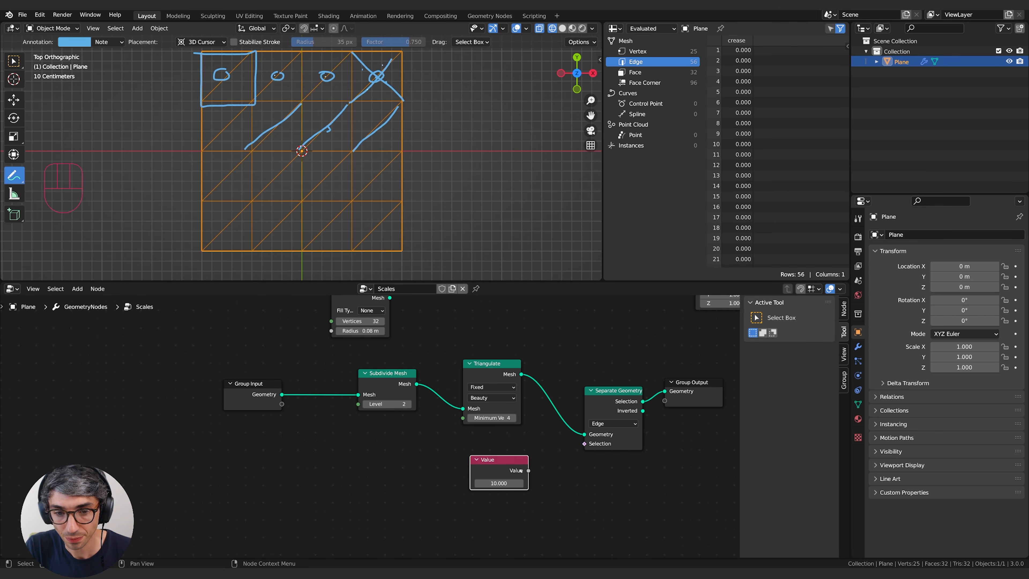
# Try the Value node as the Selection input of Separate Geometry, and delete the Value node.
pyautogui.moveTo(529, 471); pyautogui.dragTo(597, 446)
pyautogui.moveTo(588, 446); pyautogui.dragTo(587, 445)
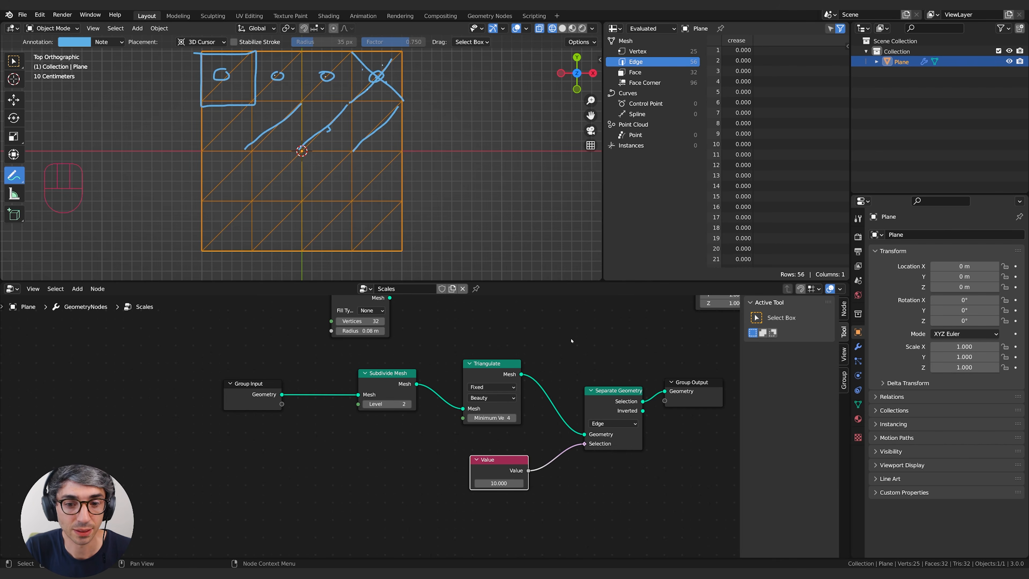
pyautogui.moveTo(500, 483); pyautogui.dragTo(498, 482)
pyautogui.press('x')
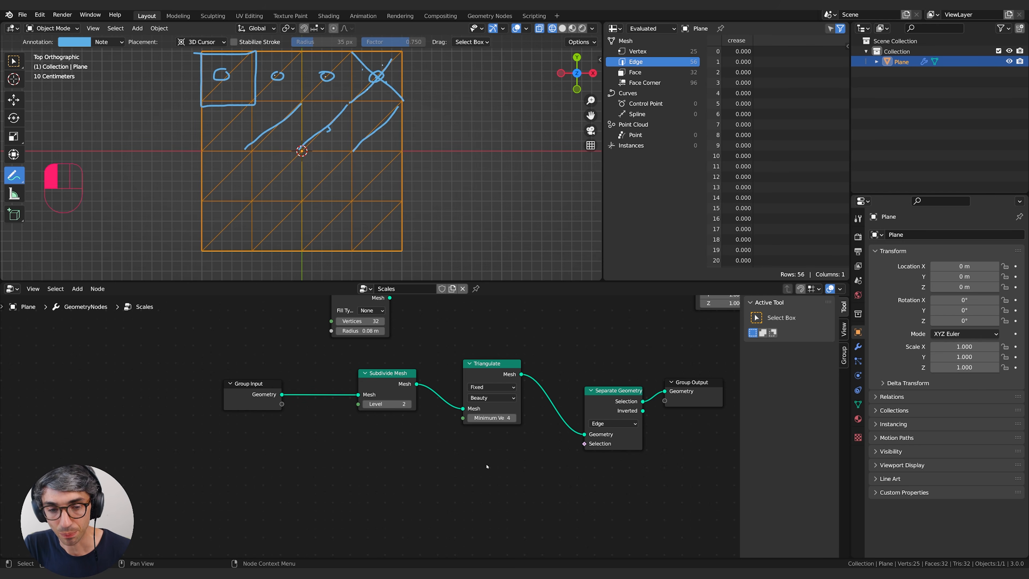
# Add an Index node below the Triangulate node, with free space between it and Separate Geometry.
pyautogui.hotkey('shift', 'a')
pyautogui.click(456, 355)
pyautogui.write('ind')
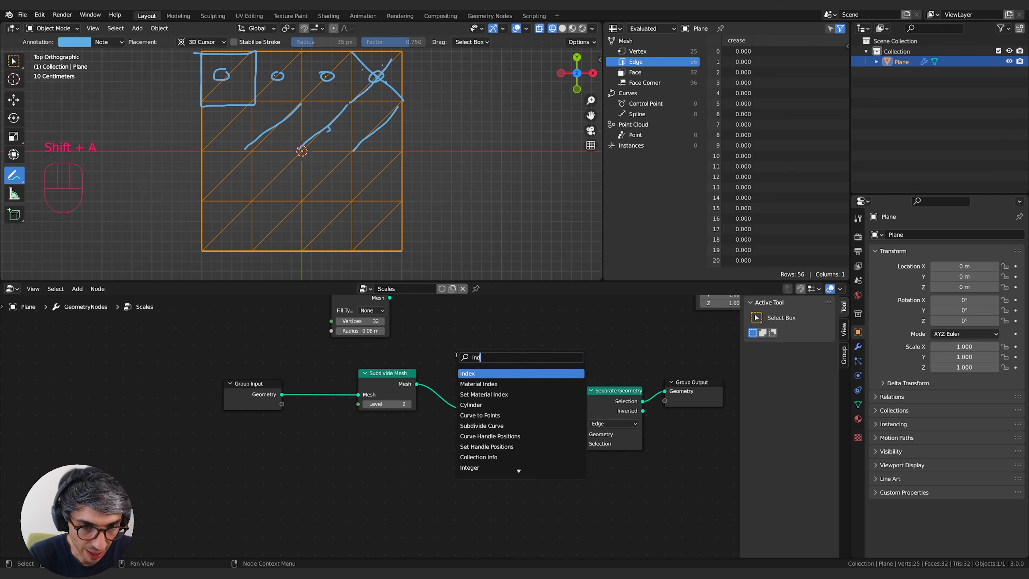
pyautogui.press('Return')
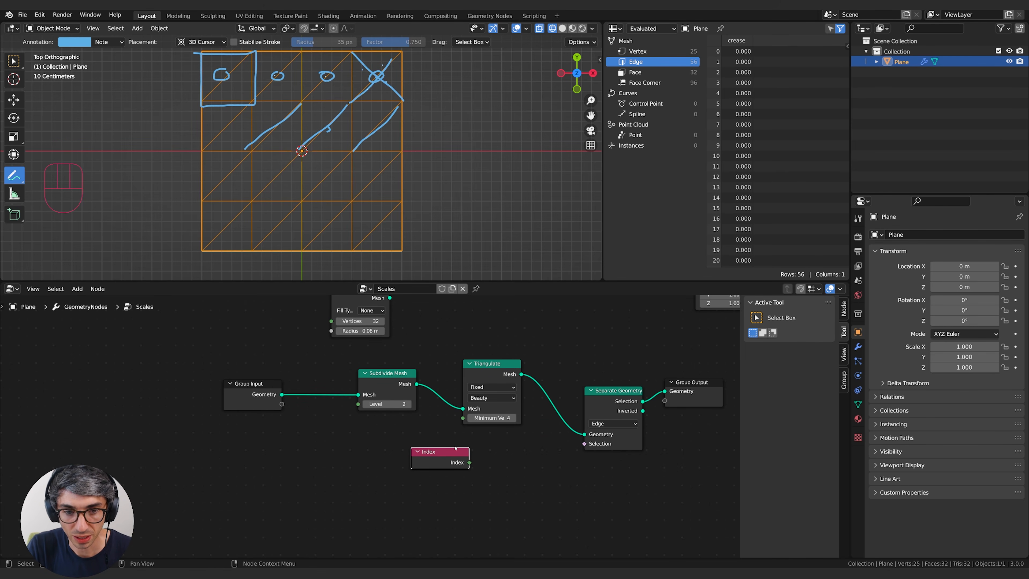
pyautogui.click(489, 483)
pyautogui.moveTo(489, 483); pyautogui.dragTo(444, 485, button='middle')
pyautogui.moveTo(393, 474); pyautogui.dragTo(415, 488)
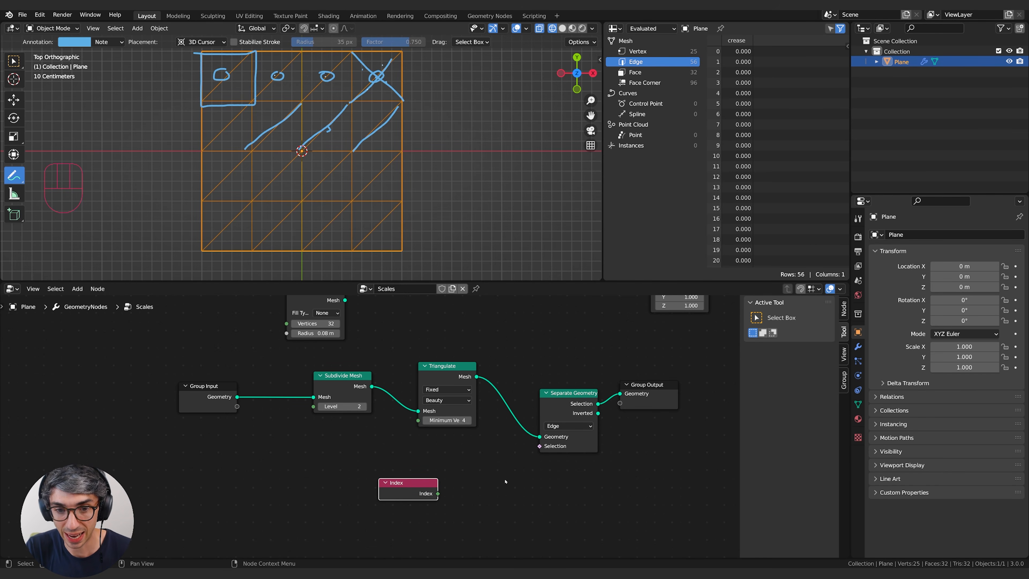
pyautogui.moveTo(474, 464); pyautogui.dragTo(478, 461, button='middle')
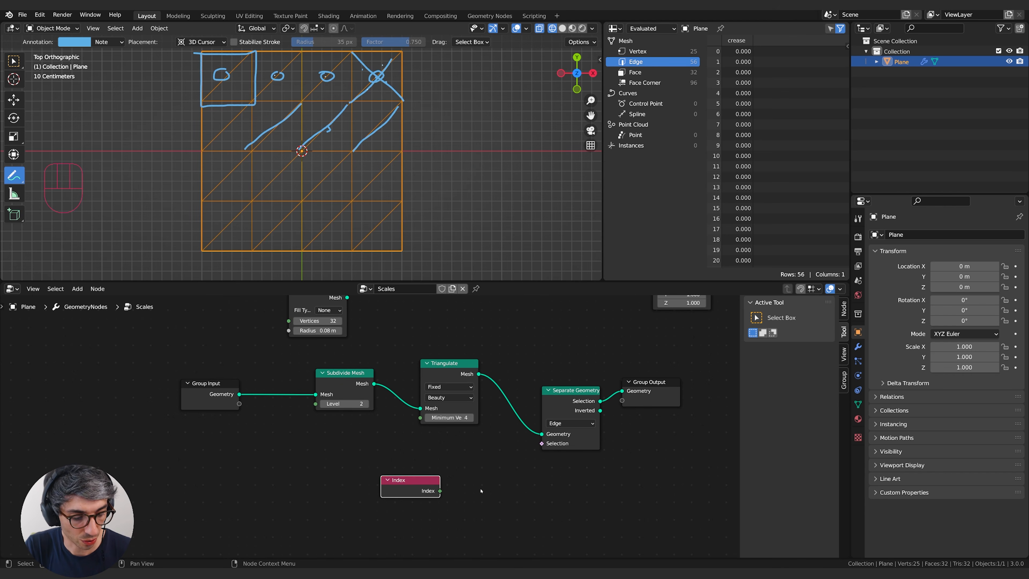
# Add a Math node set to Greater Than between the Index node and Separate Geometry.
pyautogui.hotkey('shift', 'a')
pyautogui.click(444, 355)
pyautogui.write('add')
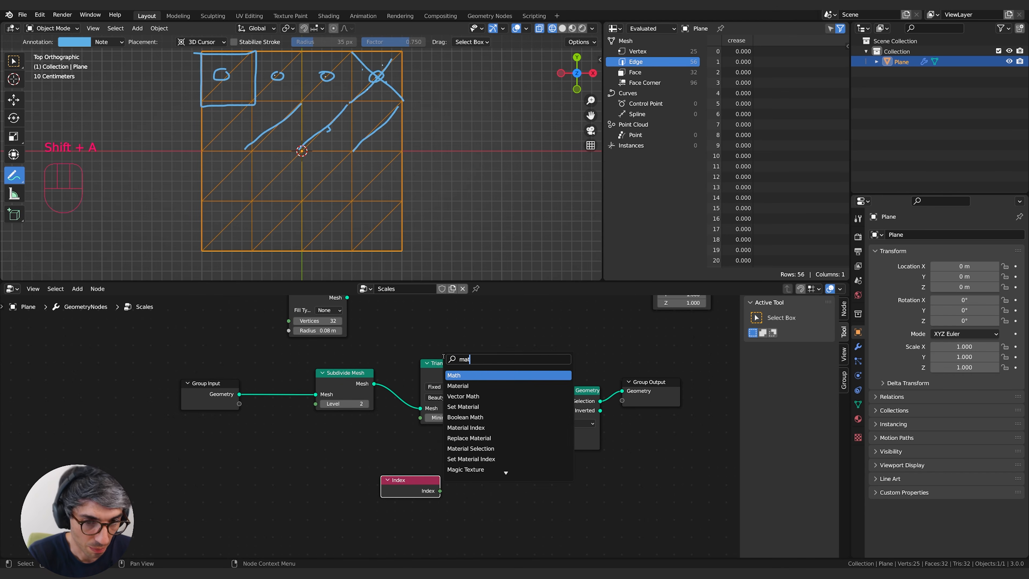
pyautogui.press('Return')
pyautogui.click(472, 465)
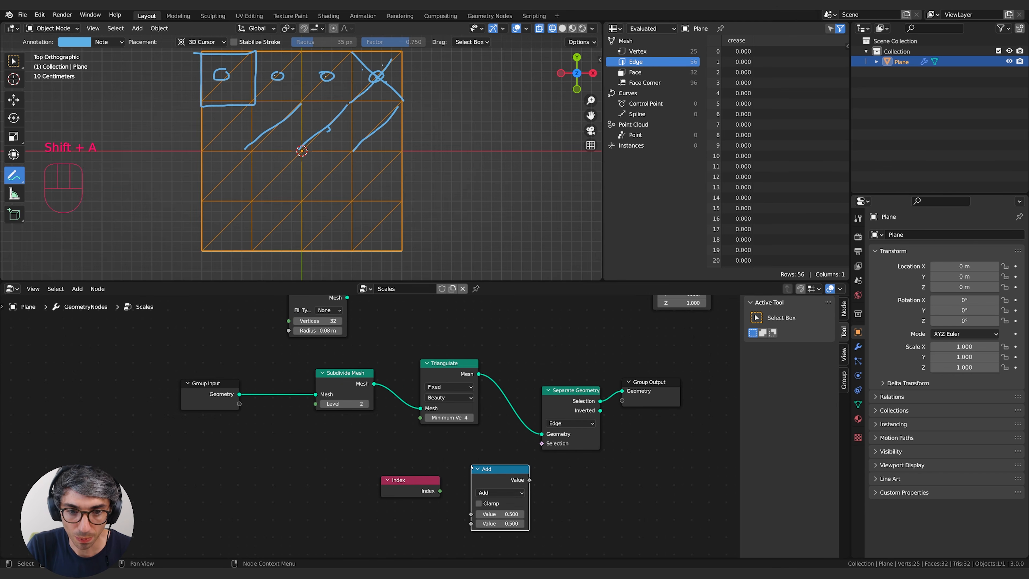
pyautogui.click(500, 492)
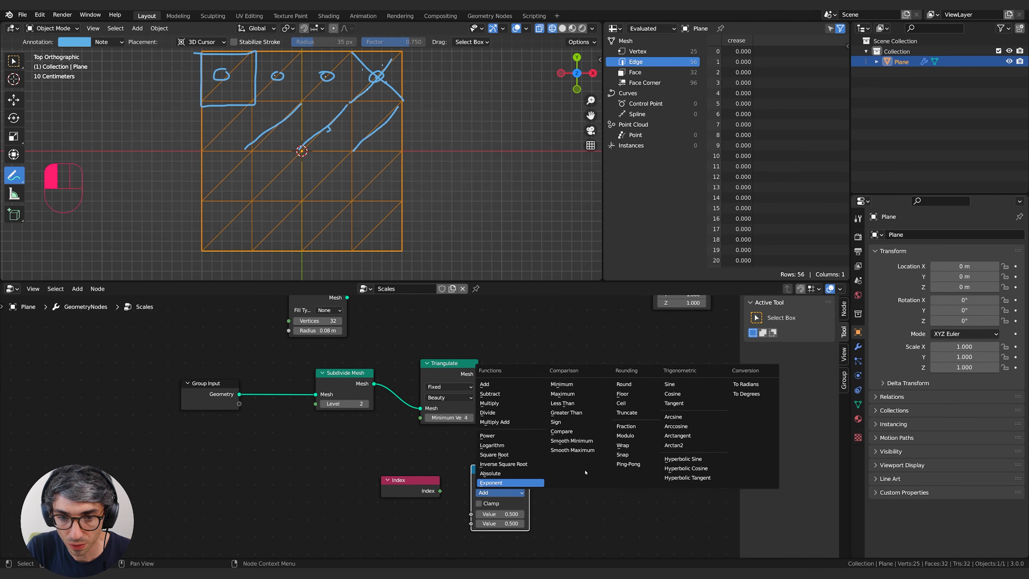
pyautogui.click(567, 412)
pyautogui.moveTo(493, 474); pyautogui.dragTo(491, 457)
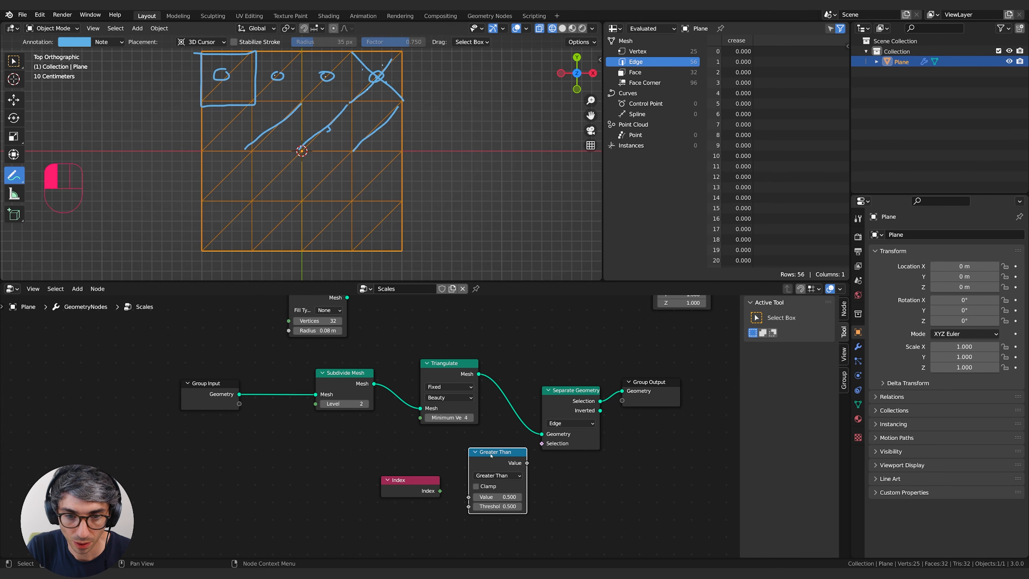
# Connect Index to Greater Than's Value and its result to Separate Geometry's Selection, and move Group Output farther away.
pyautogui.moveTo(429, 491); pyautogui.dragTo(469, 496)
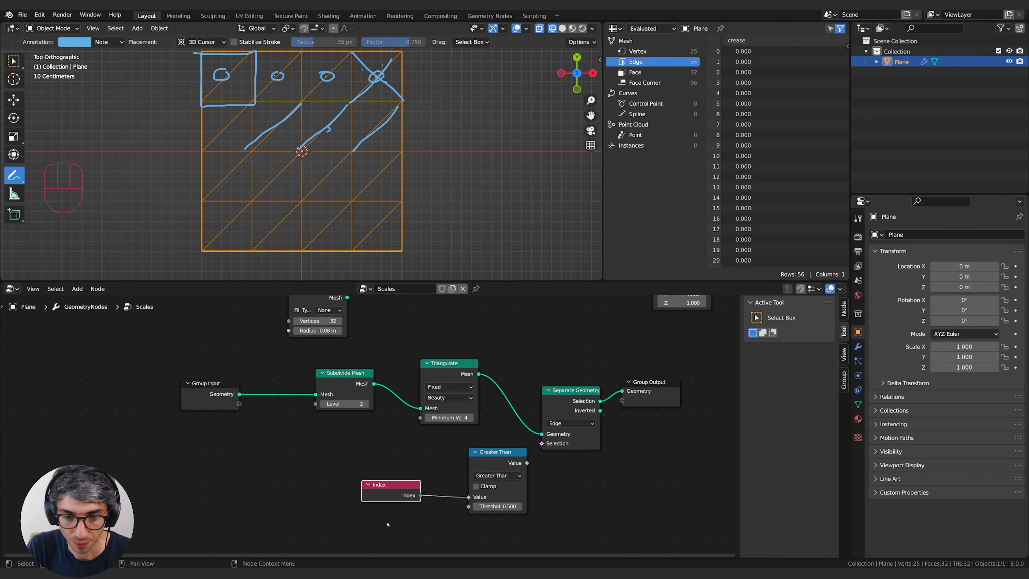
pyautogui.moveTo(502, 452); pyautogui.dragTo(541, 443)
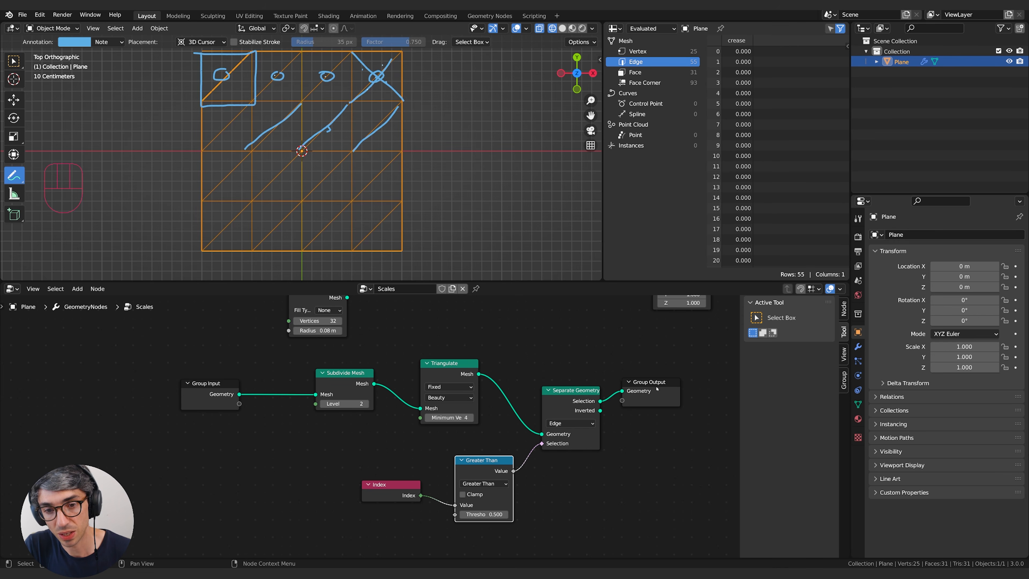
pyautogui.moveTo(656, 388); pyautogui.dragTo(686, 387)
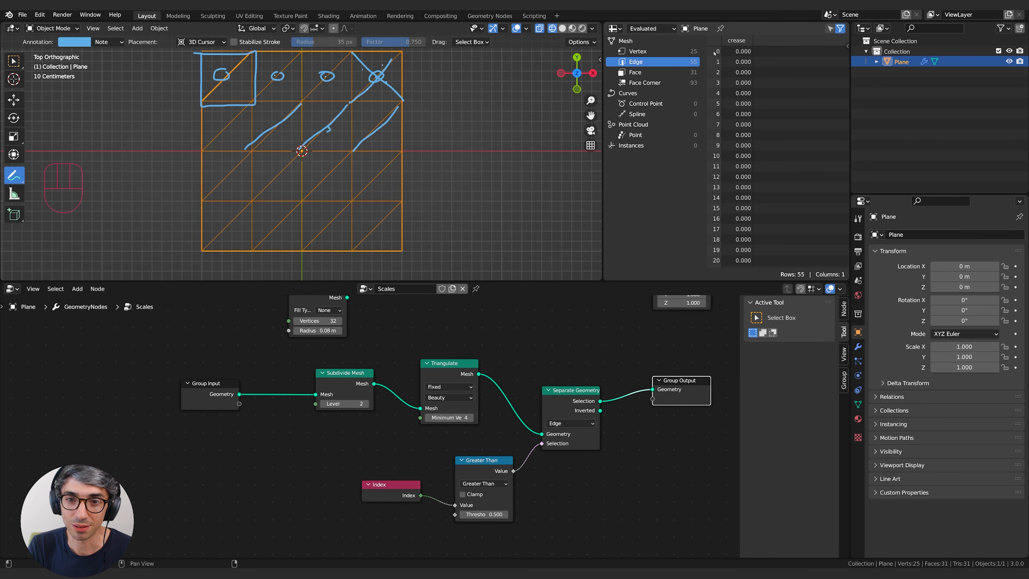
# Set the Greater Than threshold to 39 to isolate the diagonal edges, and clear the viewport annotations.
pyautogui.moveTo(484, 514); pyautogui.dragTo(681, 513)
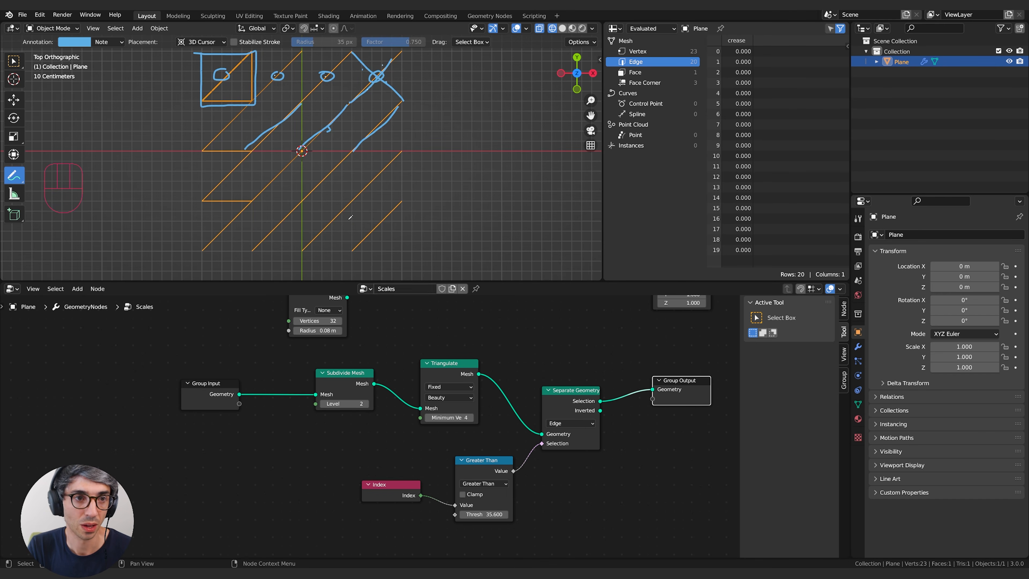
pyautogui.click(599, 60)
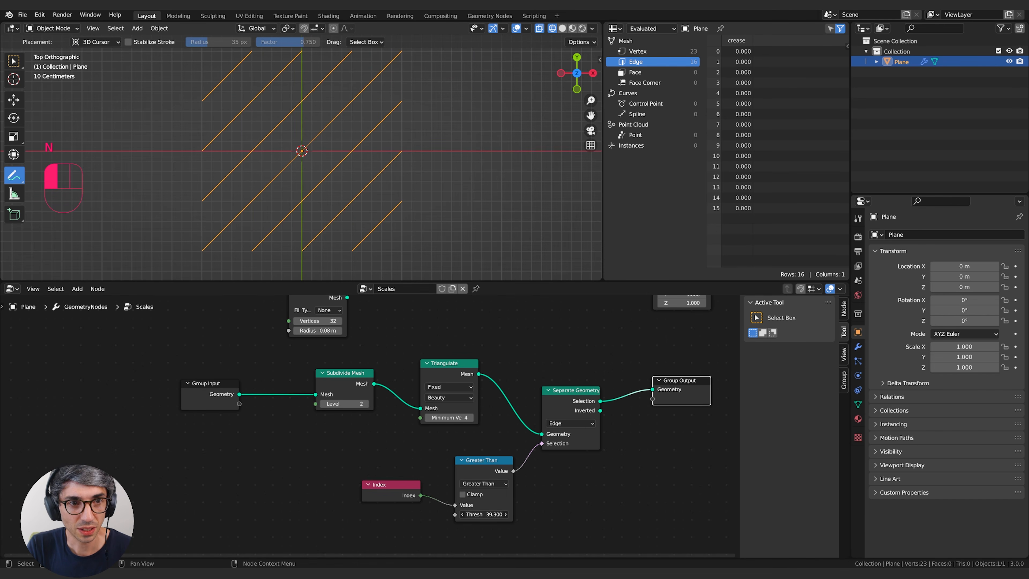
pyautogui.moveTo(485, 514)
pyautogui.mouseDown()
pyautogui.moveTo(498, 513)
pyautogui.moveTo(482, 514)
pyautogui.mouseUp()
pyautogui.keyDown('shift'); pyautogui.moveTo(403, 65); pyautogui.dragTo(435, 67, button='middle'); pyautogui.keyUp('shift')
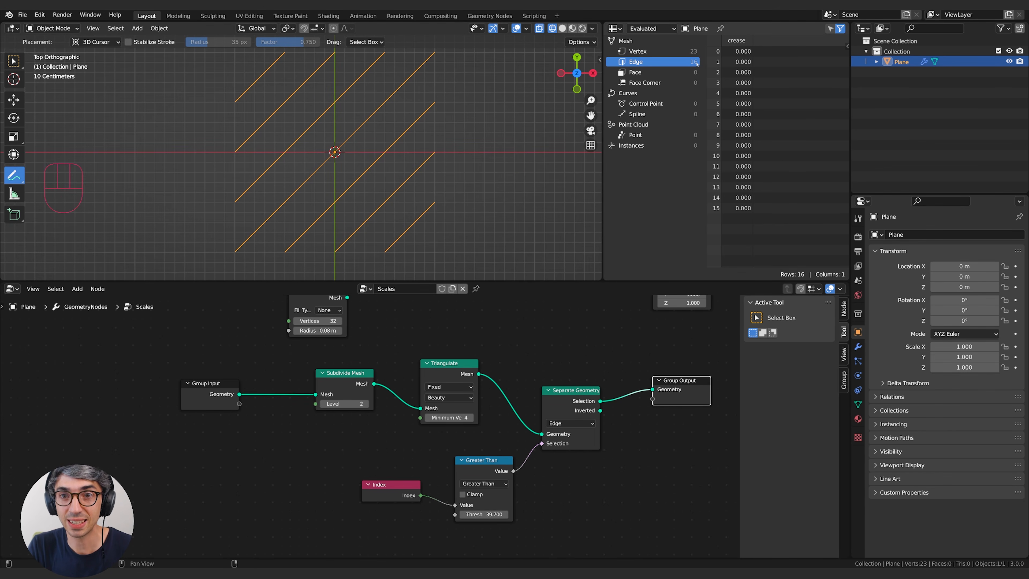
pyautogui.click(485, 513)
pyautogui.write('39.7')
pyautogui.press('Return')
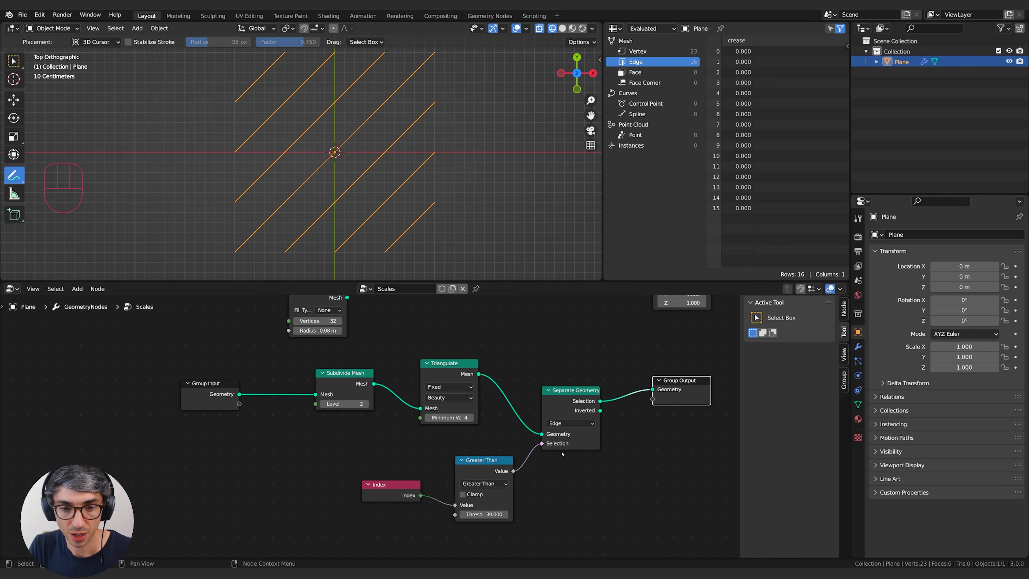
# Try a Greater Than threshold of 38, and set it back to 39.
pyautogui.moveTo(599, 475); pyautogui.dragTo(566, 497, button='middle')
pyautogui.click(455, 533)
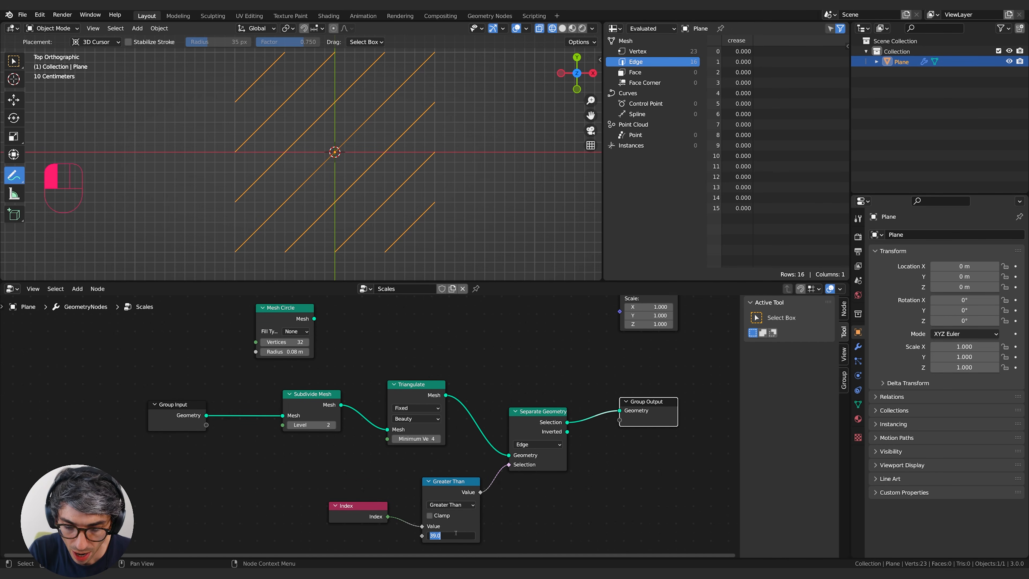
pyautogui.write('38')
pyautogui.press('Return')
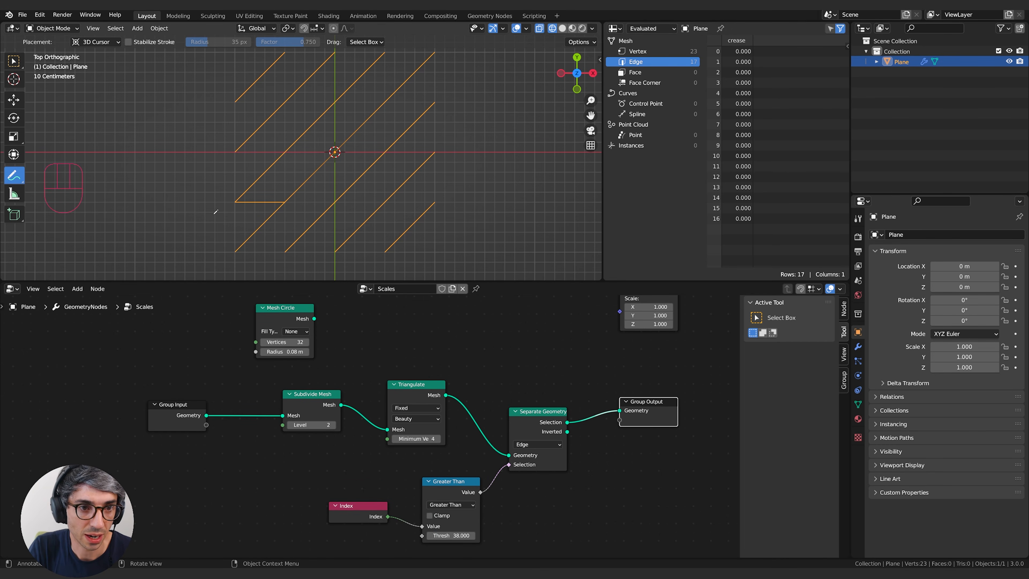
pyautogui.click(452, 535)
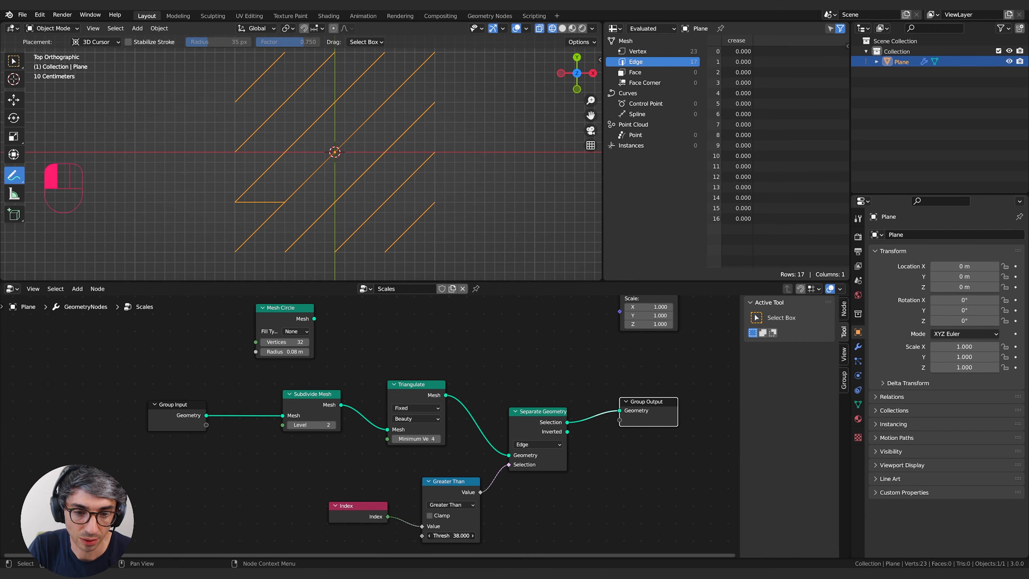
pyautogui.write('39')
pyautogui.press('Return')
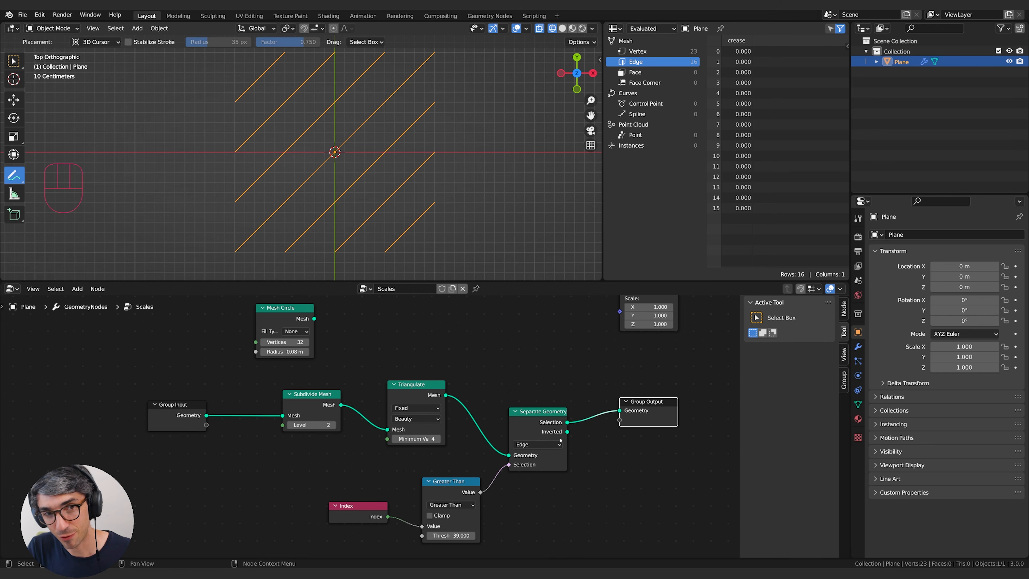
# Set the Subdivide Mesh level to 1 and the Greater Than threshold to 11 to isolate the diagonals.
pyautogui.click(290, 425)
pyautogui.click(451, 536)
pyautogui.write('0')
pyautogui.press('Return')
pyautogui.moveTo(452, 535); pyautogui.dragTo(464, 535)
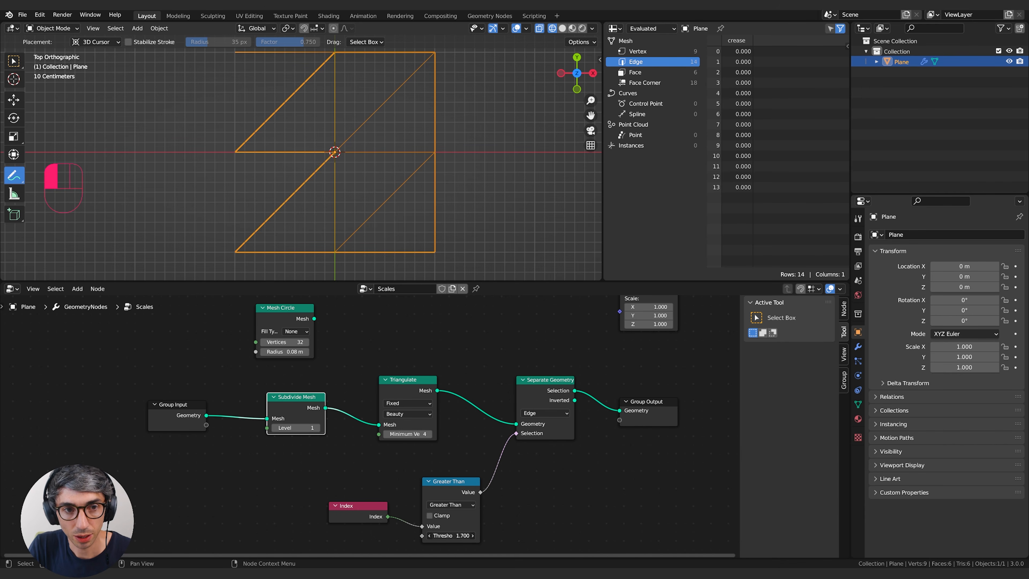
pyautogui.moveTo(464, 535); pyautogui.dragTo(479, 535)
pyautogui.click(459, 535)
pyautogui.write('11')
pyautogui.press('Return')
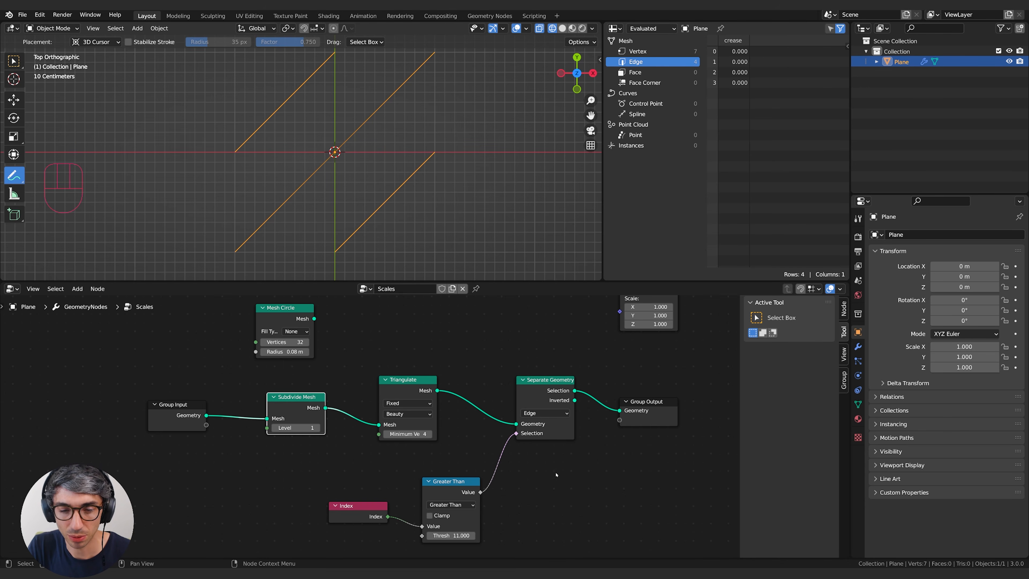
# Take Separate Geometry and Triangulate out of the node chain, feeding Subdivide Mesh straight into Group Output.
pyautogui.moveTo(525, 450); pyautogui.dragTo(481, 470, button='middle')
pyautogui.moveTo(472, 444); pyautogui.dragTo(577, 433)
pyautogui.moveTo(509, 410); pyautogui.dragTo(517, 481)
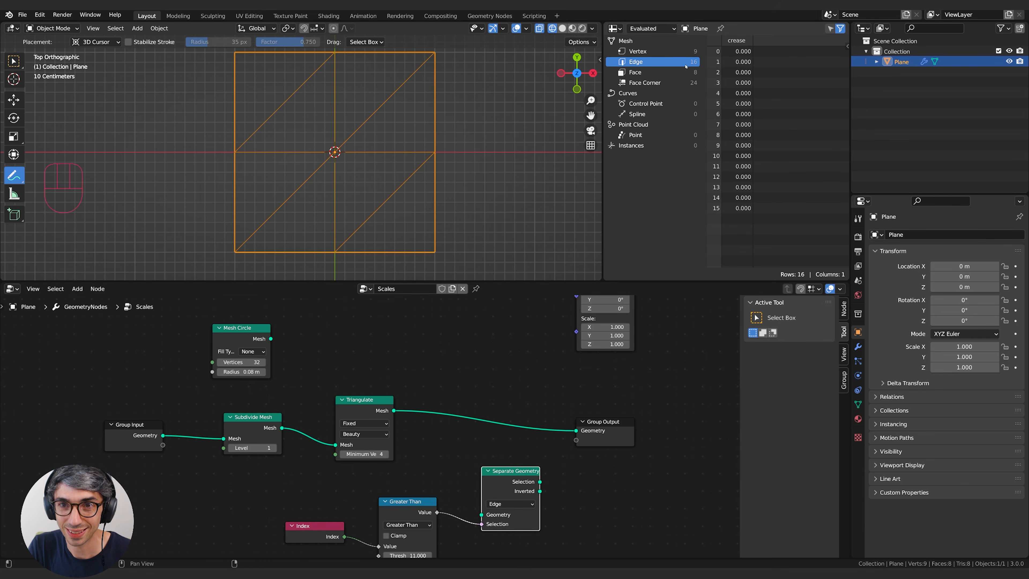
pyautogui.moveTo(336, 446); pyautogui.dragTo(577, 431)
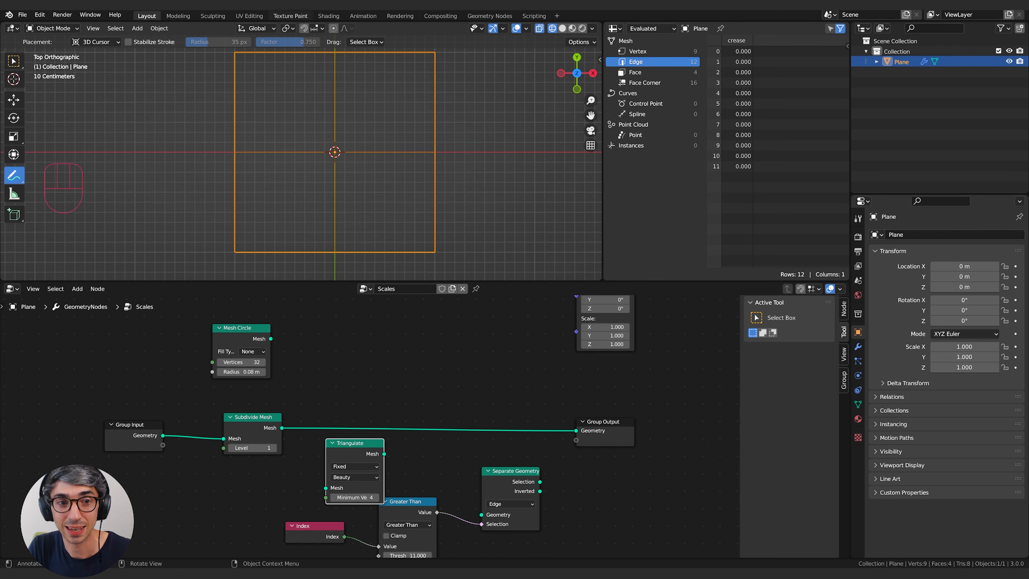
# Reinsert Triangulate and Separate Geometry between Subdivide Mesh and Group Output, feeding the output from Separate Geometry's Selection.
pyautogui.moveTo(348, 457); pyautogui.dragTo(365, 405)
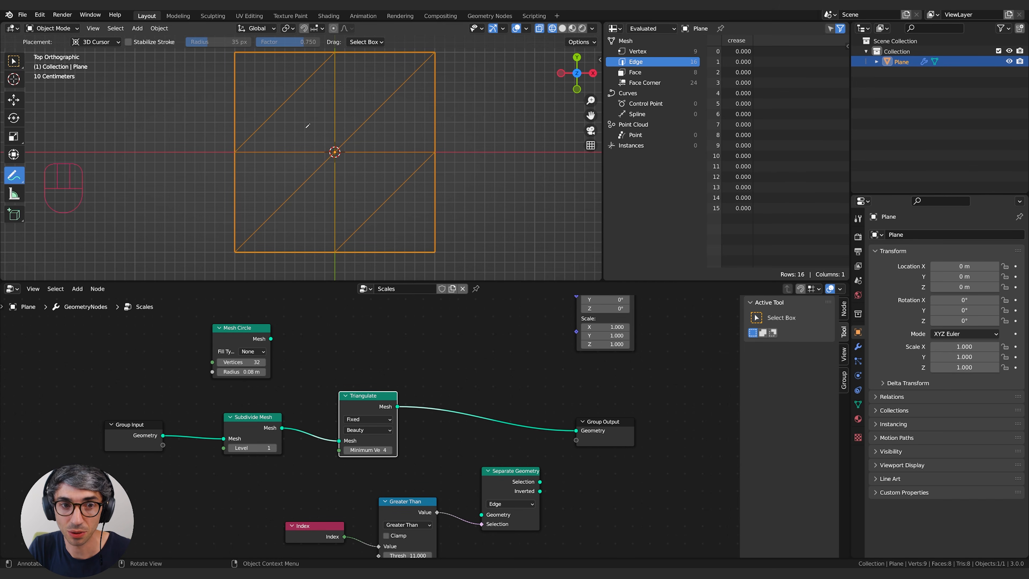
pyautogui.moveTo(526, 479); pyautogui.dragTo(543, 494)
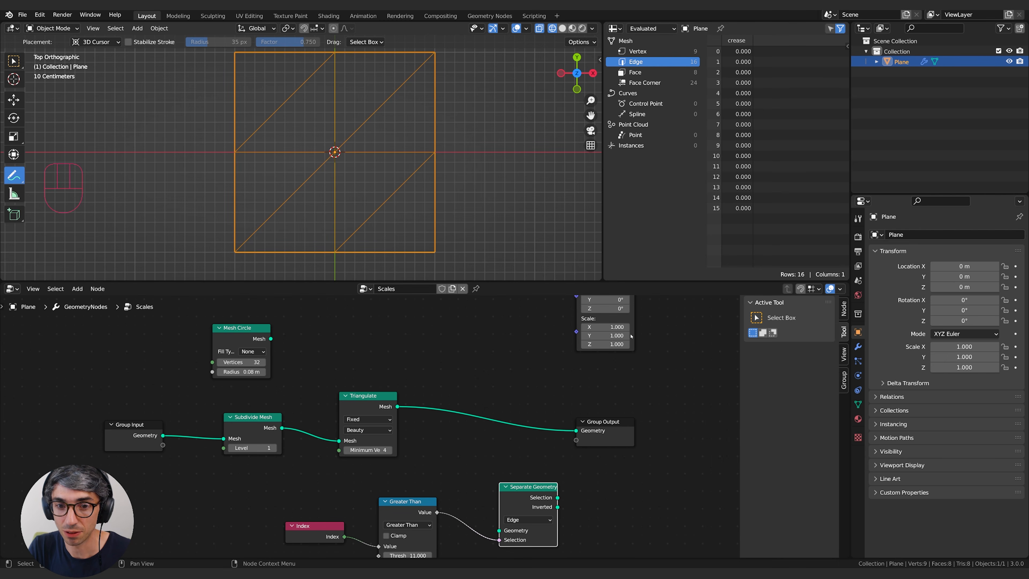
pyautogui.moveTo(525, 491); pyautogui.dragTo(509, 377)
pyautogui.moveTo(576, 430); pyautogui.dragTo(481, 416)
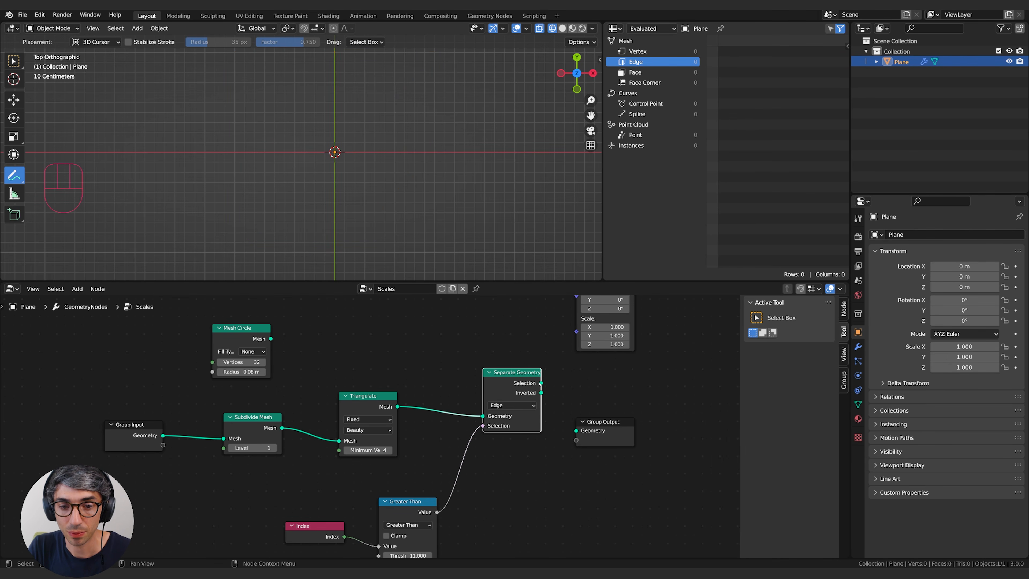
pyautogui.moveTo(541, 382); pyautogui.dragTo(576, 431)
pyautogui.moveTo(513, 372); pyautogui.dragTo(523, 400)
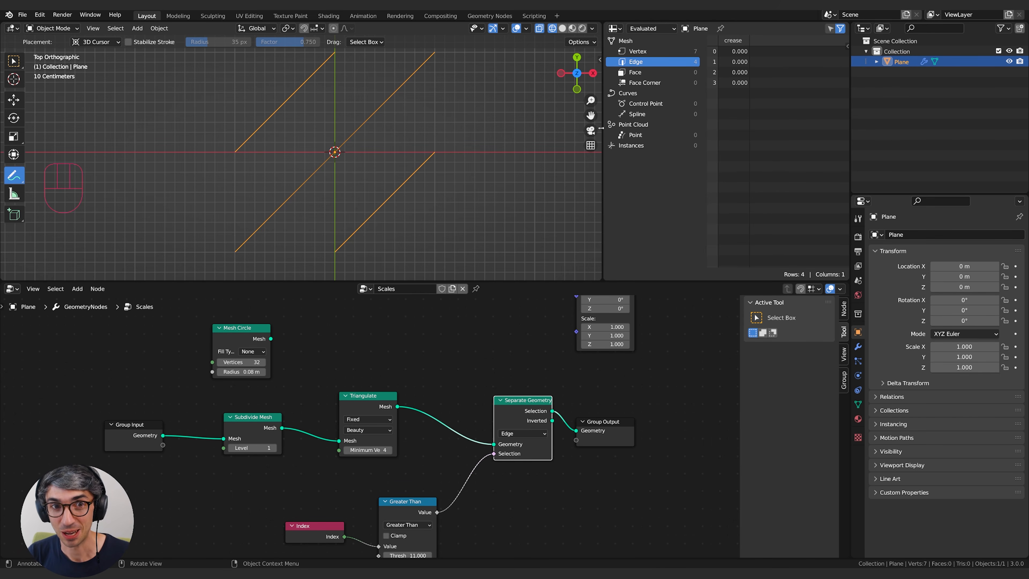
# Insert a second Subdivide Mesh node at level 1 between Separate Geometry and Group Output.
pyautogui.moveTo(612, 438); pyautogui.dragTo(638, 452)
pyautogui.moveTo(545, 545); pyautogui.dragTo(587, 488, button='middle')
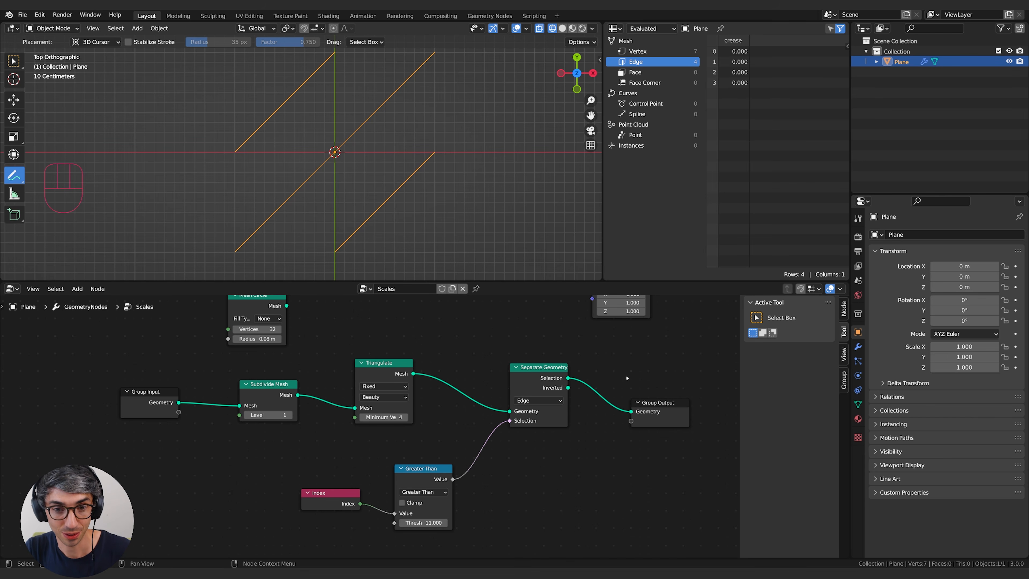
pyautogui.hotkey('shift', 'a')
pyautogui.click(591, 354)
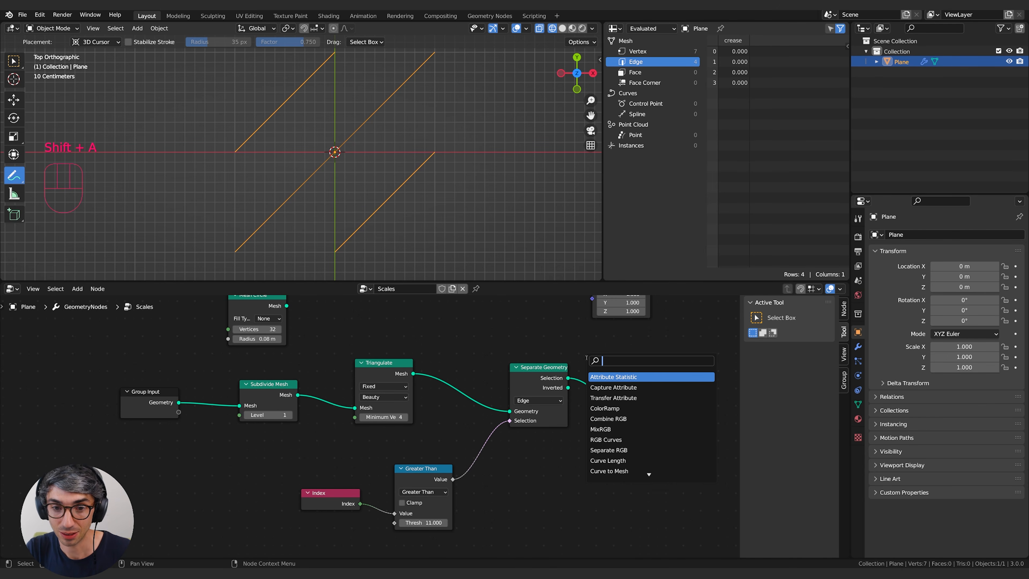
pyautogui.write('sub')
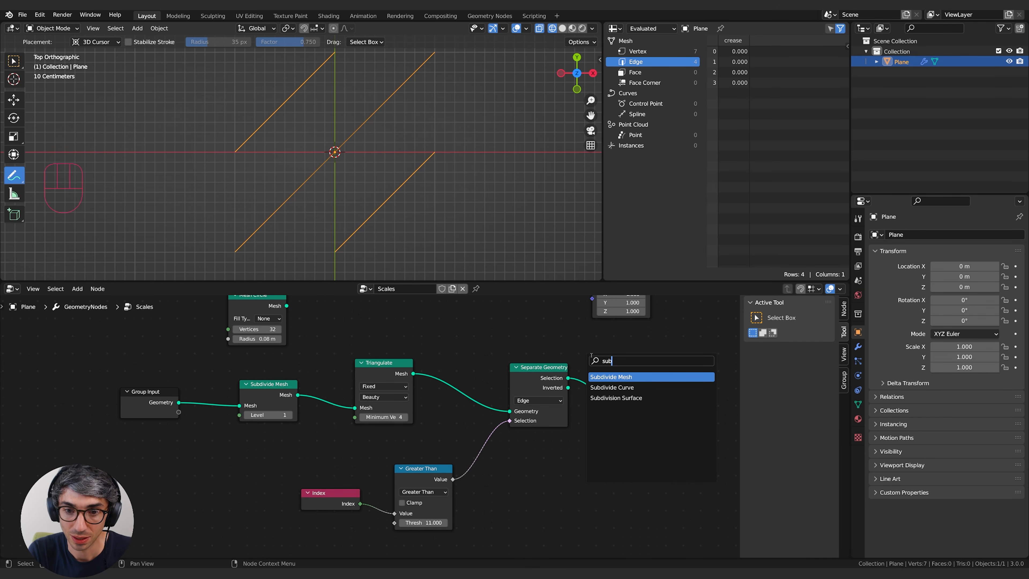
pyautogui.press('Return')
pyautogui.click(630, 396)
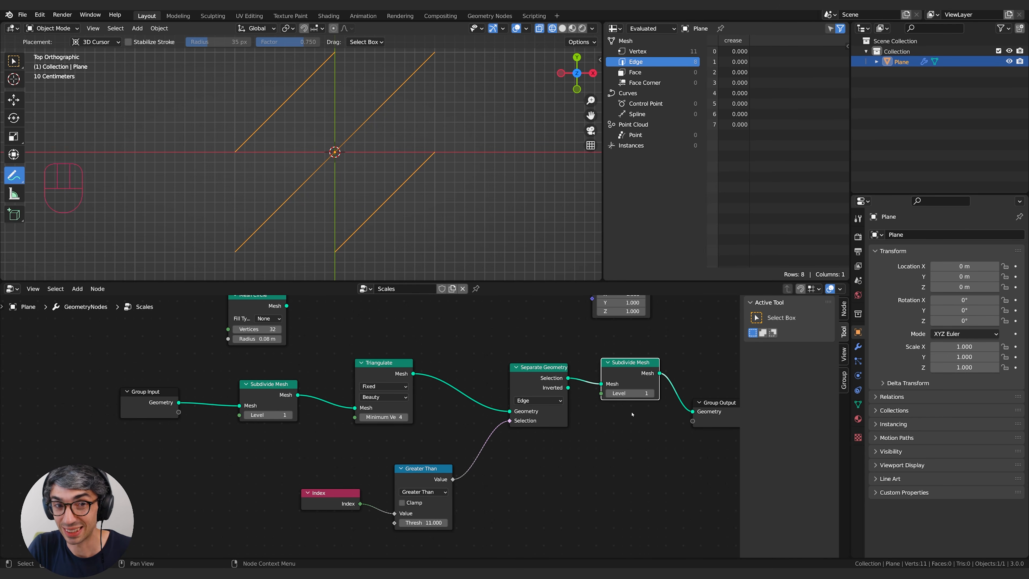
# Mark the diagonals' midpoints with annotation strokes, and set the second Subdivide Mesh node's level to 0.
pyautogui.moveTo(382, 199); pyautogui.dragTo(390, 205)
pyautogui.moveTo(390, 93); pyautogui.dragTo(399, 98)
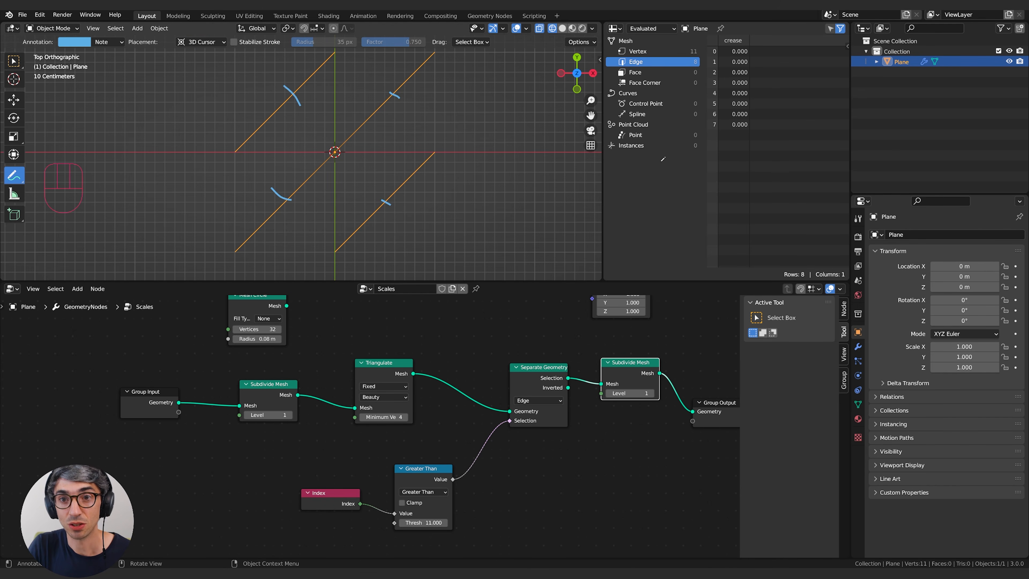
pyautogui.moveTo(640, 391); pyautogui.dragTo(567, 396, button='middle')
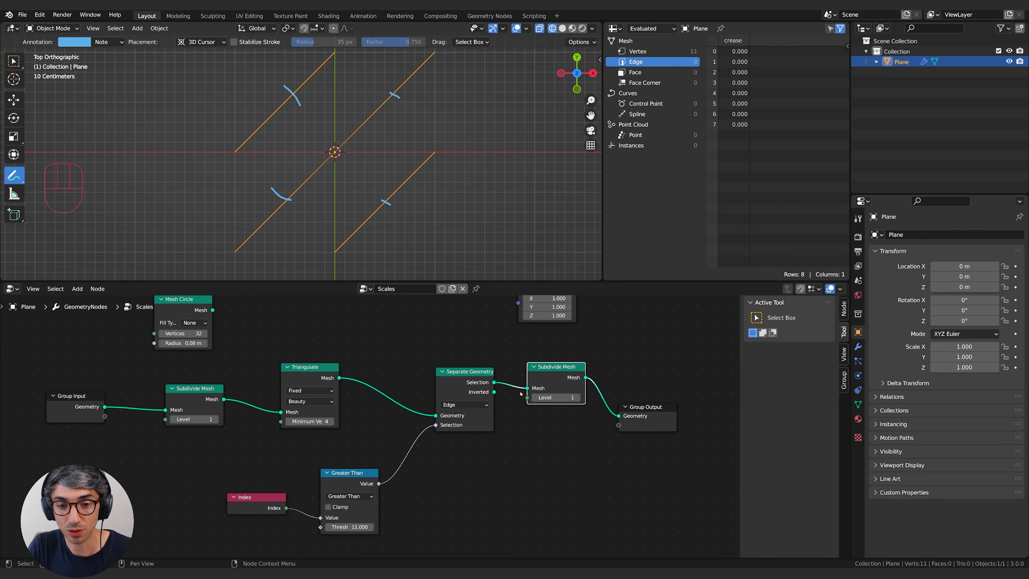
pyautogui.click(566, 395)
pyautogui.write('0')
pyautogui.press('Return')
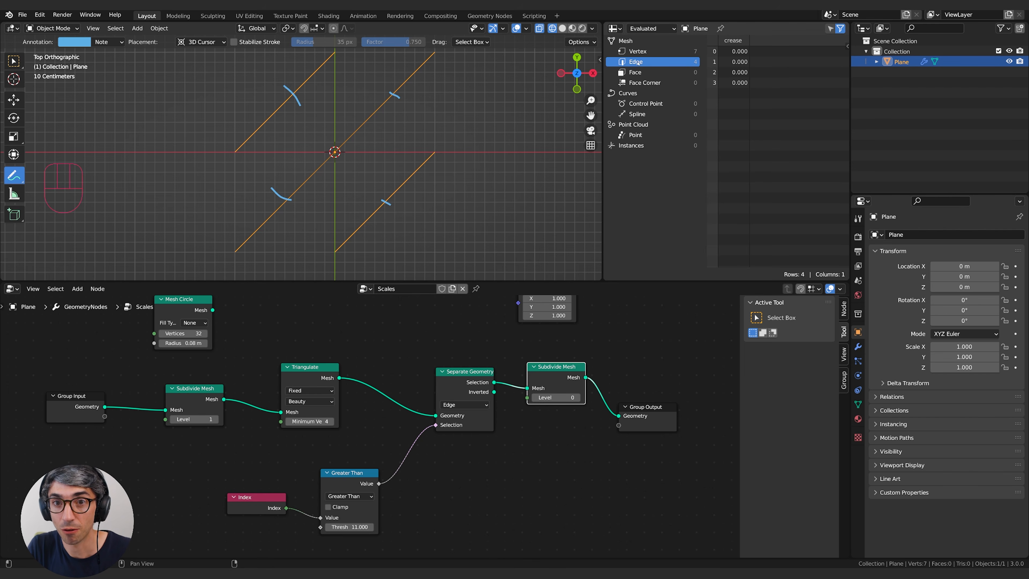
# Set the second Subdivide Mesh node's level to 1 and clear the annotation strokes from the viewport.
pyautogui.click(576, 397)
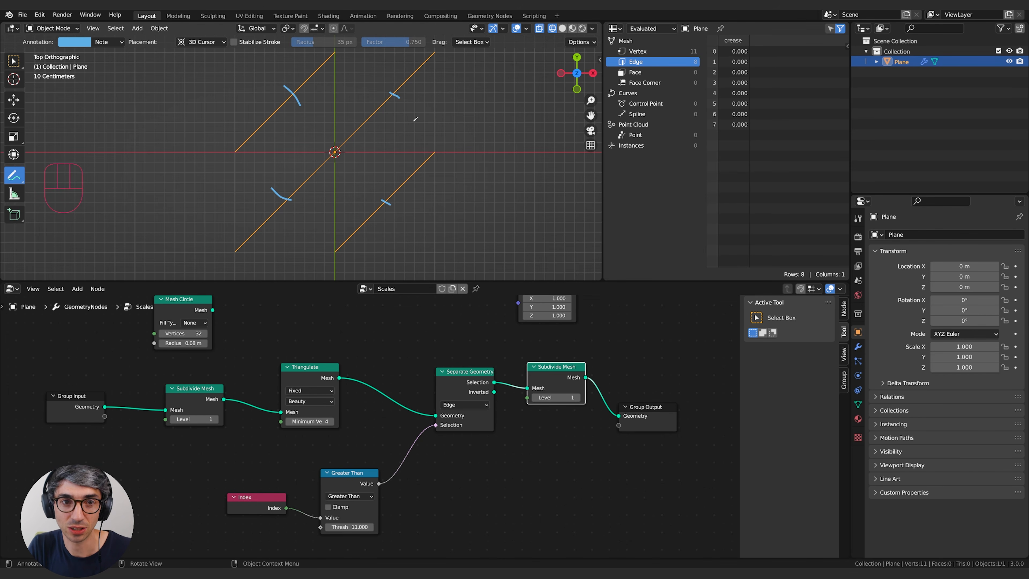
pyautogui.moveTo(643, 547); pyautogui.dragTo(466, 545, button='middle')
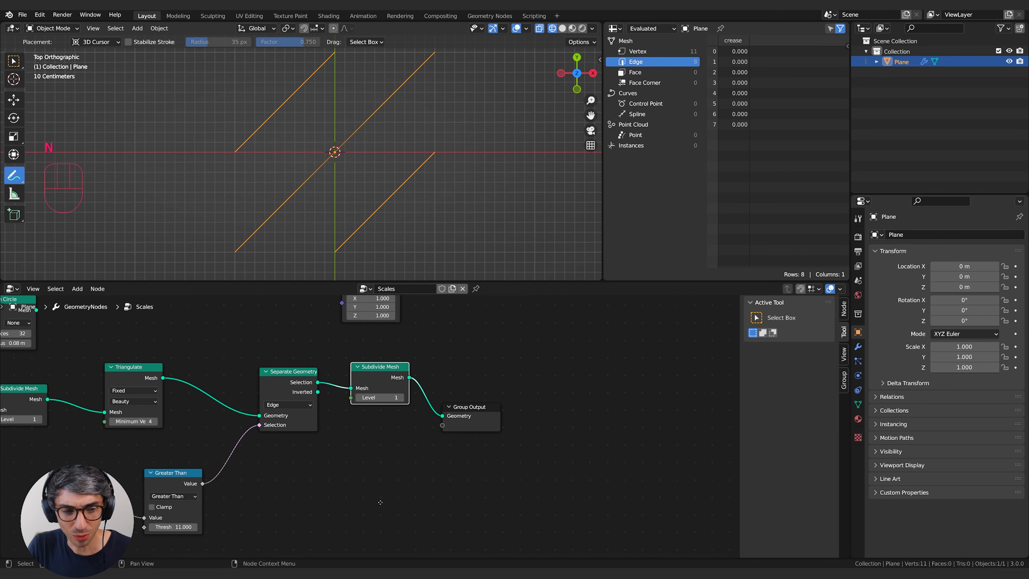
pyautogui.moveTo(385, 501)
pyautogui.mouseDown(button='middle')
pyautogui.moveTo(620, 446)
pyautogui.moveTo(653, 454)
pyautogui.mouseUp(button='middle')
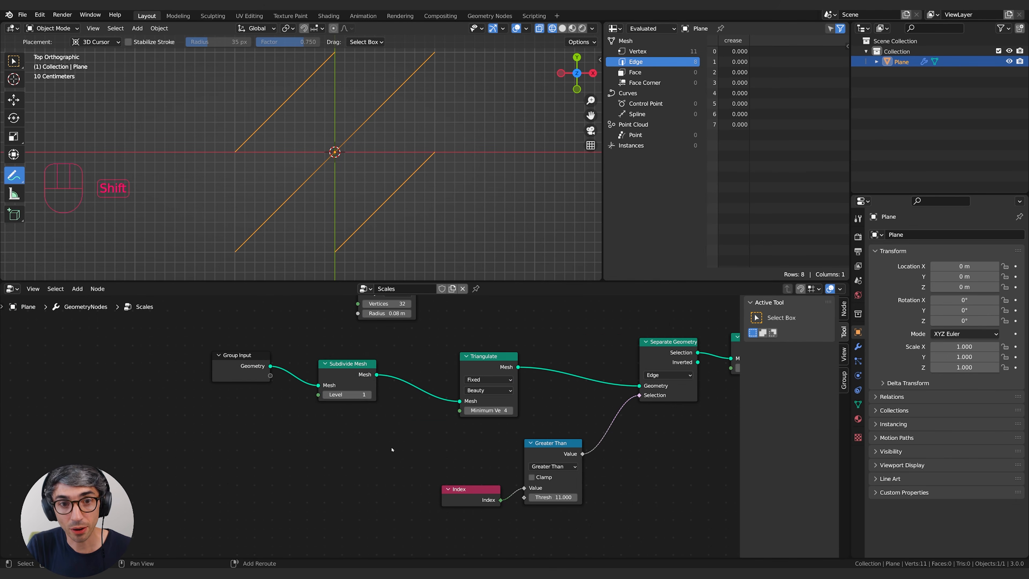
# Add an Attribute Statistic node below the first Subdivide Mesh node.
pyautogui.hotkey('shift', 'a')
pyautogui.click(365, 358)
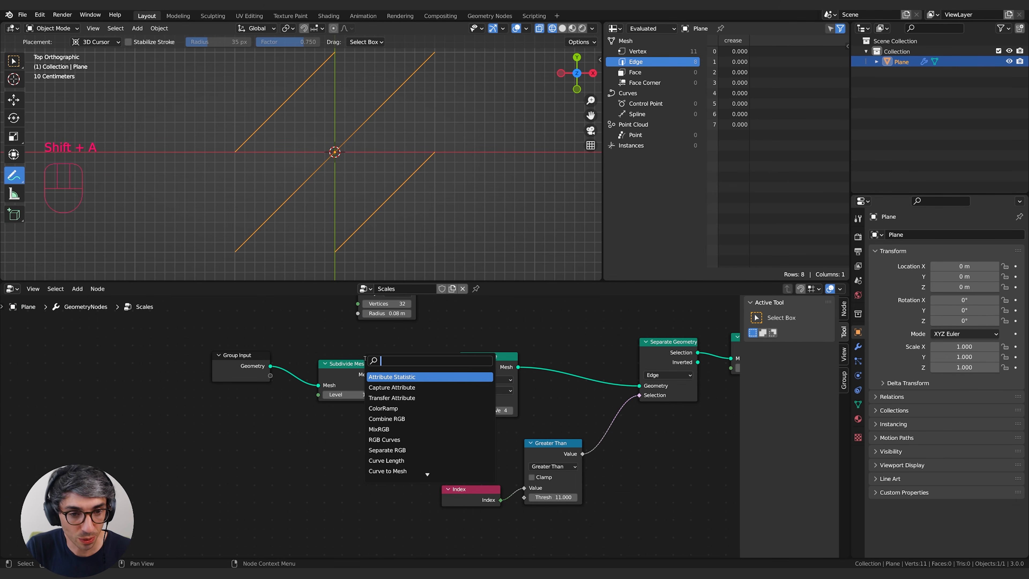
pyautogui.write('stt')
pyautogui.press('BackSpace')
pyautogui.press('BackSpace')
pyautogui.press('BackSpace')
pyautogui.write('attr')
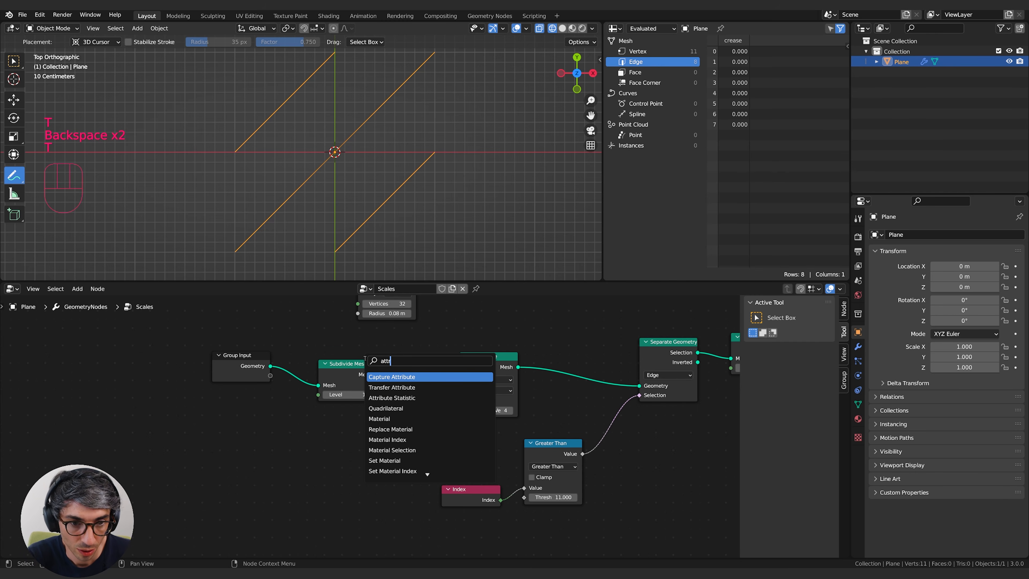
pyautogui.press('Down')
pyautogui.press('Down')
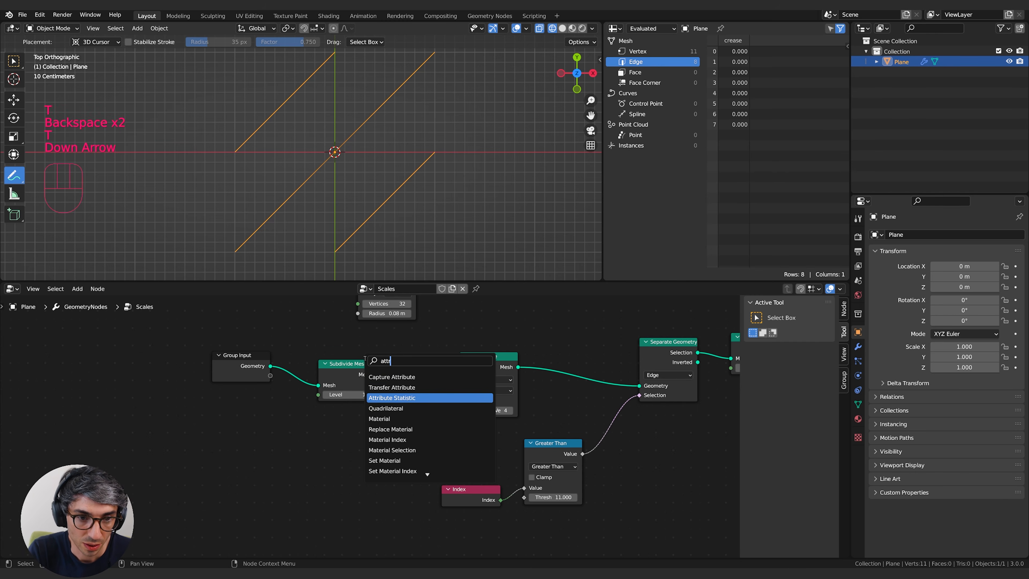
pyautogui.press('Return')
pyautogui.click(351, 416)
# Feed the first Subdivide Mesh output into Attribute Statistic's Geometry and set the statistic's domain to Edge.
pyautogui.hotkey('shift', 'a')
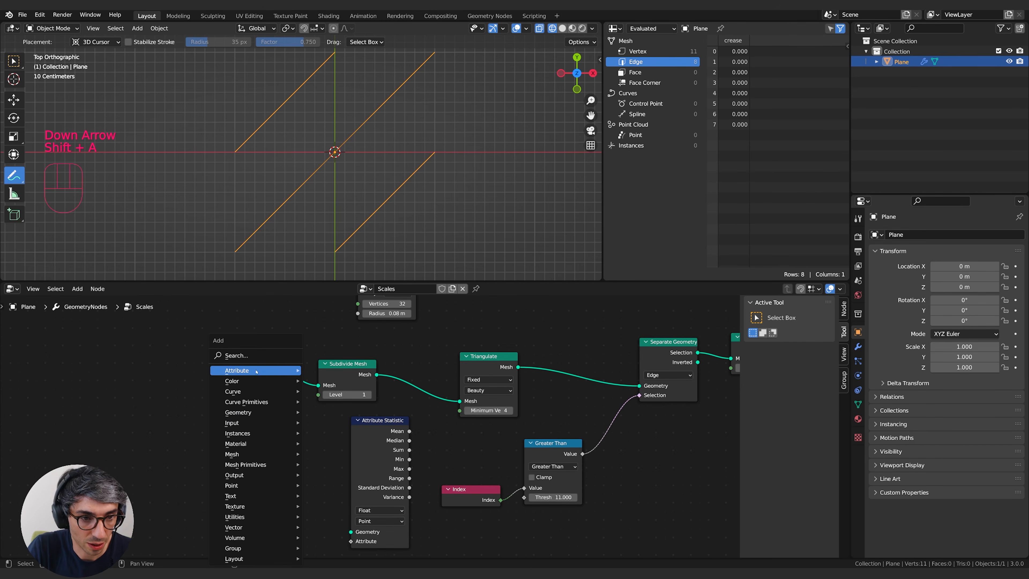
pyautogui.moveTo(284, 370)
pyautogui.moveTo(370, 448); pyautogui.dragTo(375, 449)
pyautogui.moveTo(473, 437); pyautogui.dragTo(487, 386, button='middle')
pyautogui.moveTo(374, 421); pyautogui.dragTo(375, 443)
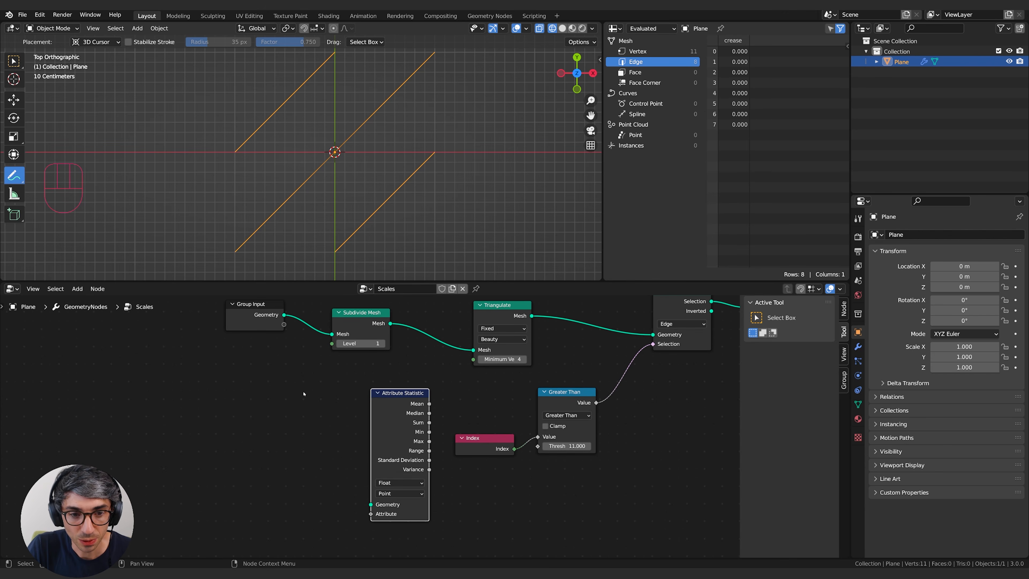
pyautogui.moveTo(304, 393); pyautogui.dragTo(297, 398, button='middle')
pyautogui.moveTo(249, 309); pyautogui.dragTo(171, 311)
pyautogui.moveTo(360, 316); pyautogui.dragTo(359, 518)
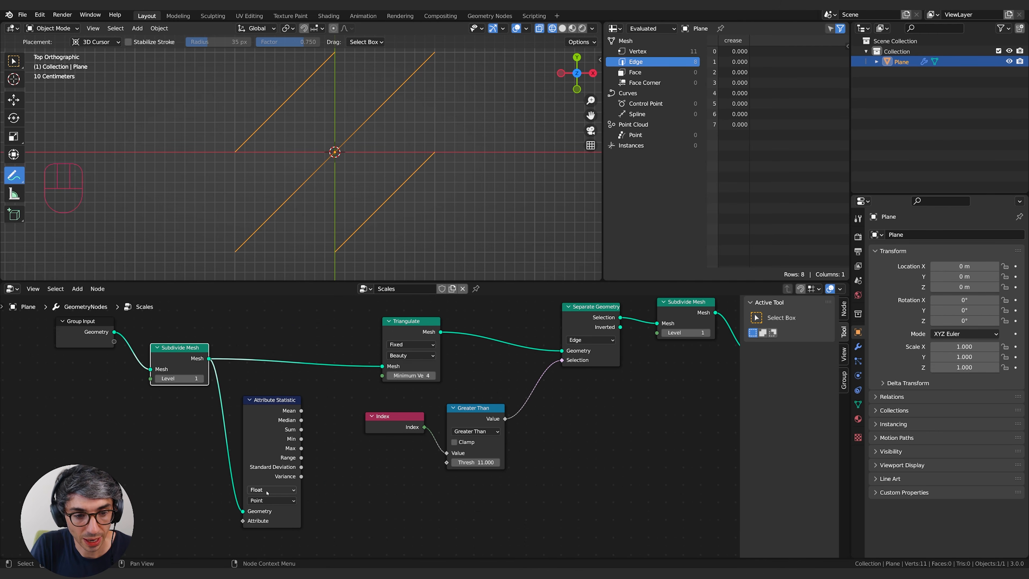
pyautogui.click(271, 500)
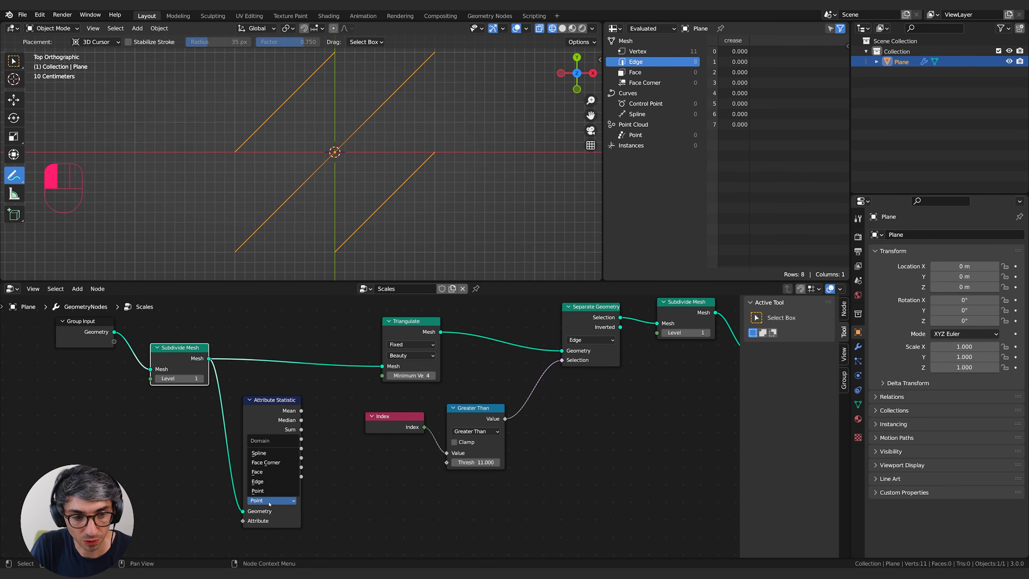
pyautogui.click(268, 481)
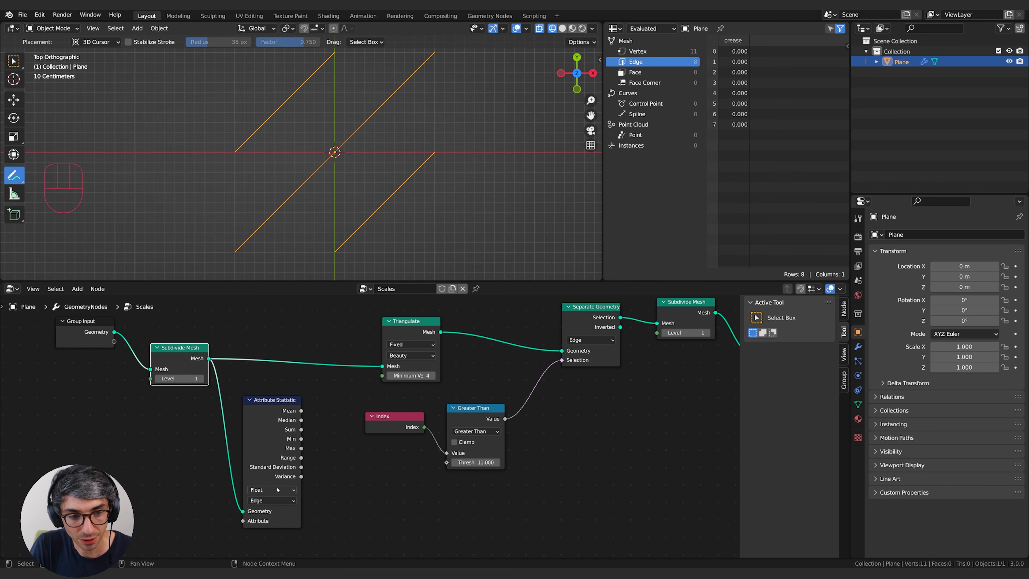
# Connect Attribute Statistic's Max output to the Threshold input of the Greater Than node.
pyautogui.moveTo(174, 355); pyautogui.dragTo(177, 352)
pyautogui.moveTo(260, 428); pyautogui.dragTo(119, 430, button='middle')
pyautogui.moveTo(138, 429); pyautogui.dragTo(296, 454)
pyautogui.moveTo(415, 481); pyautogui.dragTo(445, 482, button='middle')
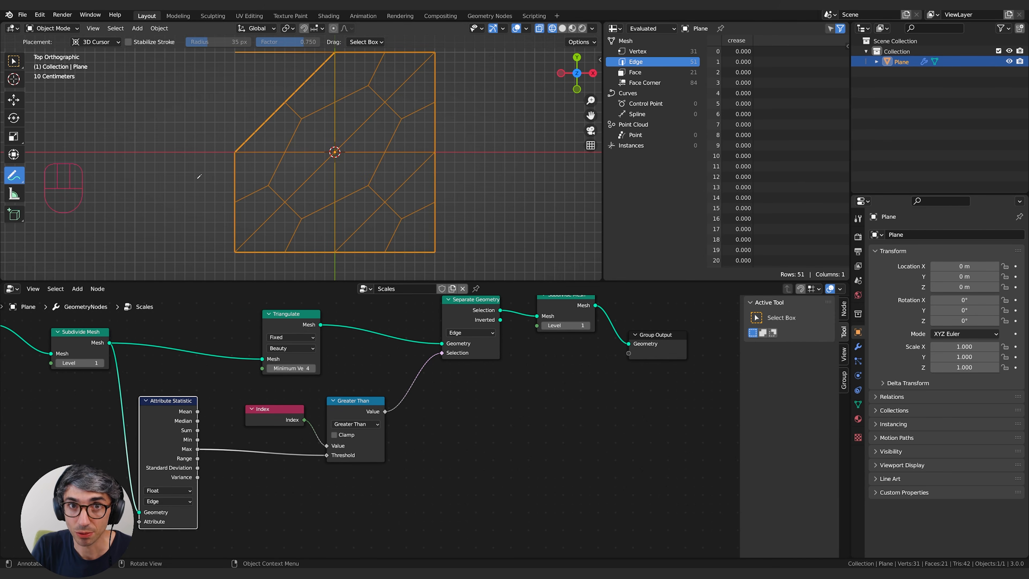
# Mute the second Subdivide Mesh node between Separate Geometry and Group Output.
pyautogui.moveTo(580, 431); pyautogui.dragTo(435, 516, button='middle')
pyautogui.moveTo(426, 409); pyautogui.dragTo(429, 409)
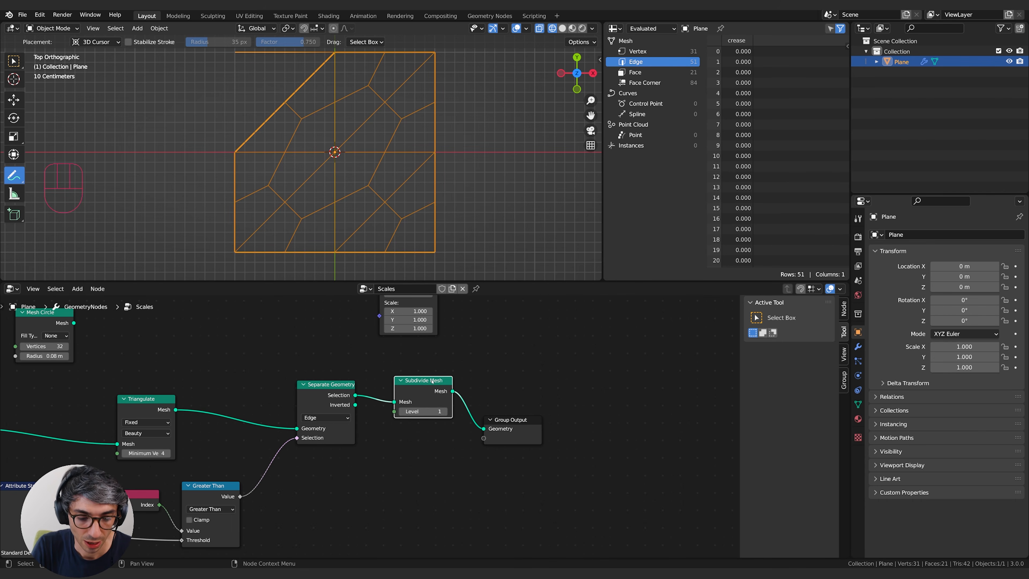
pyautogui.press('m')
pyautogui.moveTo(391, 475); pyautogui.dragTo(422, 452, button='middle')
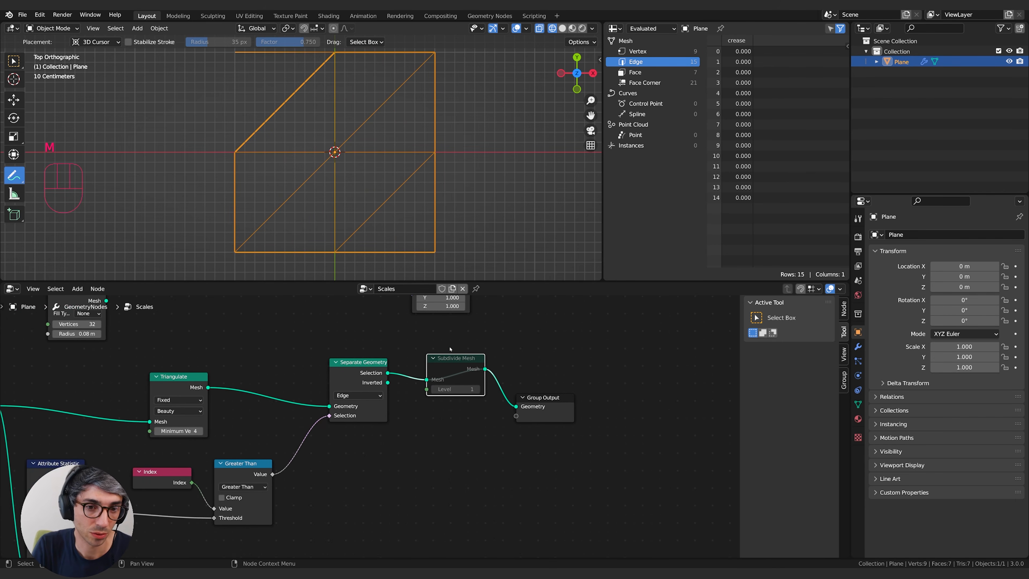
pyautogui.moveTo(400, 516); pyautogui.dragTo(446, 507, button='middle')
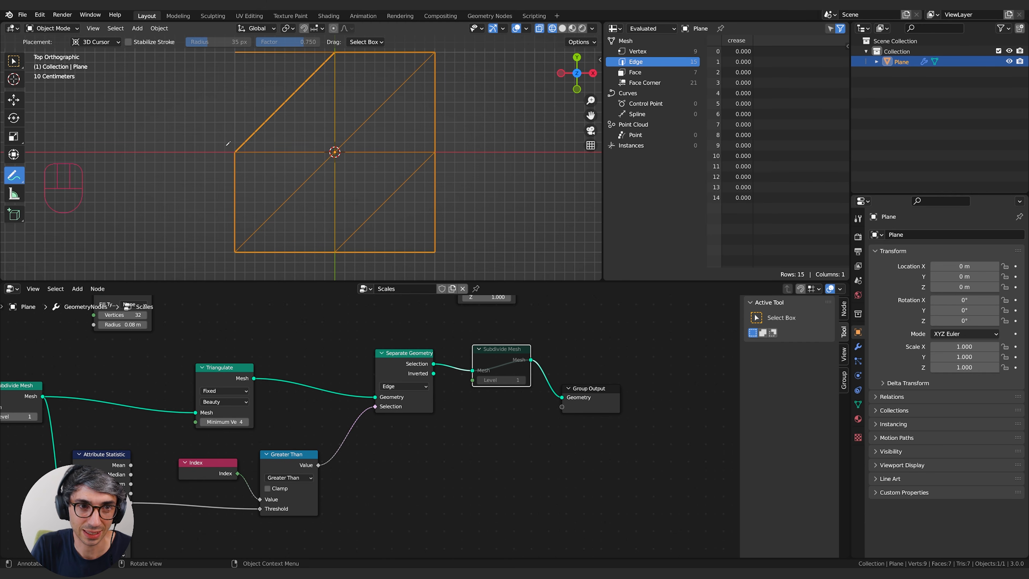
pyautogui.moveTo(279, 540); pyautogui.dragTo(384, 500, button='middle')
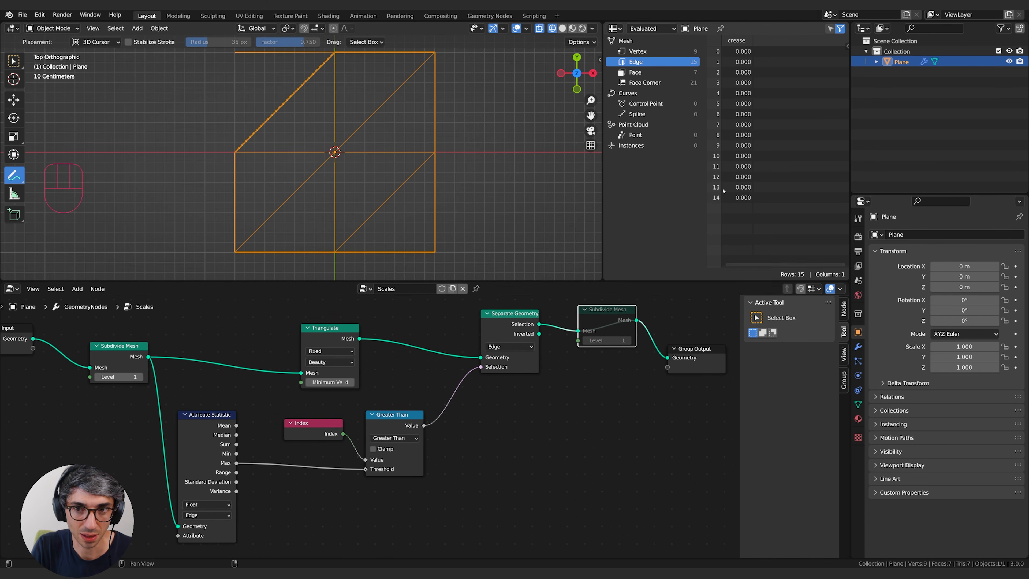
# Duplicate the Index node and connect the copy to Attribute Statistic's Attribute input.
pyautogui.moveTo(146, 454); pyautogui.dragTo(299, 416, button='middle')
pyautogui.moveTo(331, 497)
pyautogui.mouseDown()
pyautogui.moveTo(268, 513)
pyautogui.moveTo(329, 499)
pyautogui.moveTo(307, 510)
pyautogui.moveTo(320, 493)
pyautogui.mouseUp()
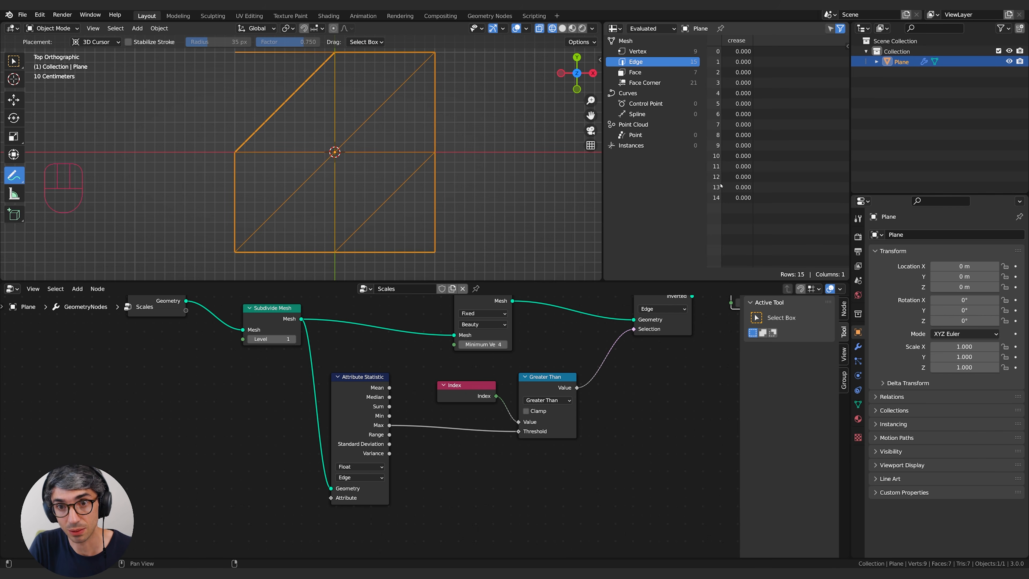
pyautogui.moveTo(345, 457); pyautogui.dragTo(352, 455)
pyautogui.hotkey('shift', 'a')
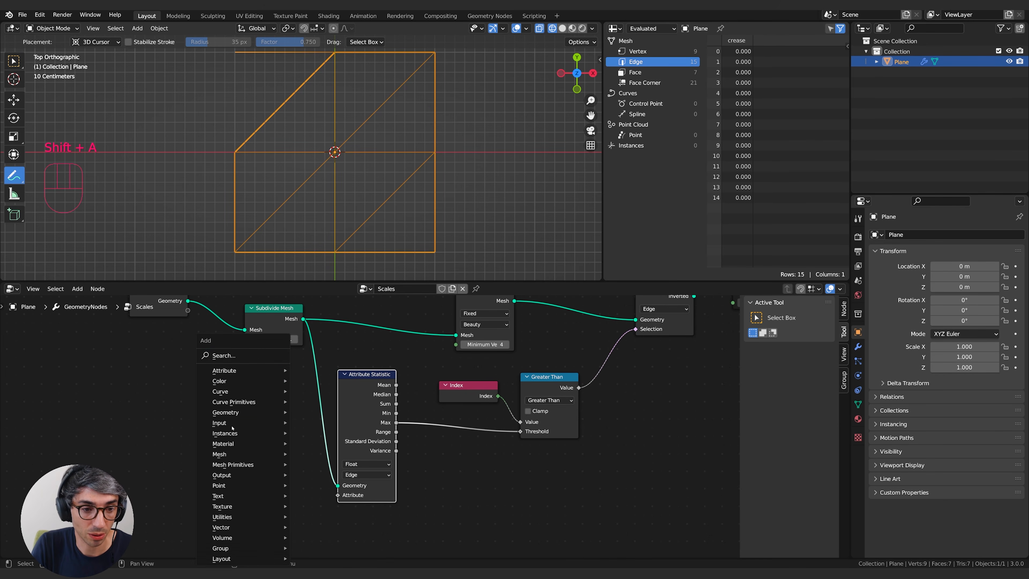
pyautogui.click(470, 385)
pyautogui.hotkey('shift', 'd')
pyautogui.click(181, 471)
pyautogui.moveTo(217, 481); pyautogui.dragTo(338, 495)
pyautogui.moveTo(506, 501); pyautogui.dragTo(454, 515, button='middle')
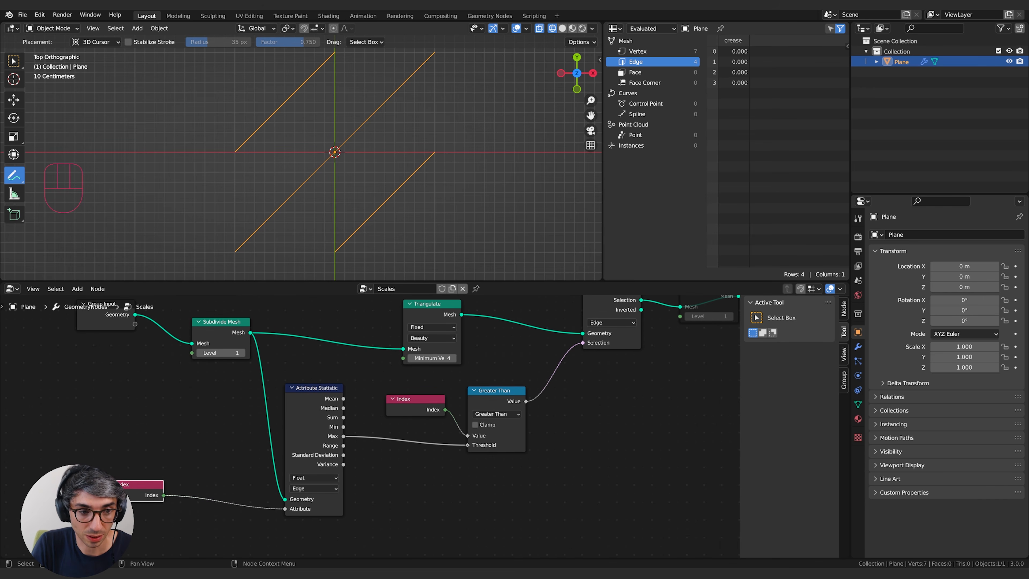
# Trace how the first Subdivide Mesh and the duplicated Index feed the Attribute Statistic node and its Max output.
pyautogui.press('h')
pyautogui.press('h')
pyautogui.click(309, 422)
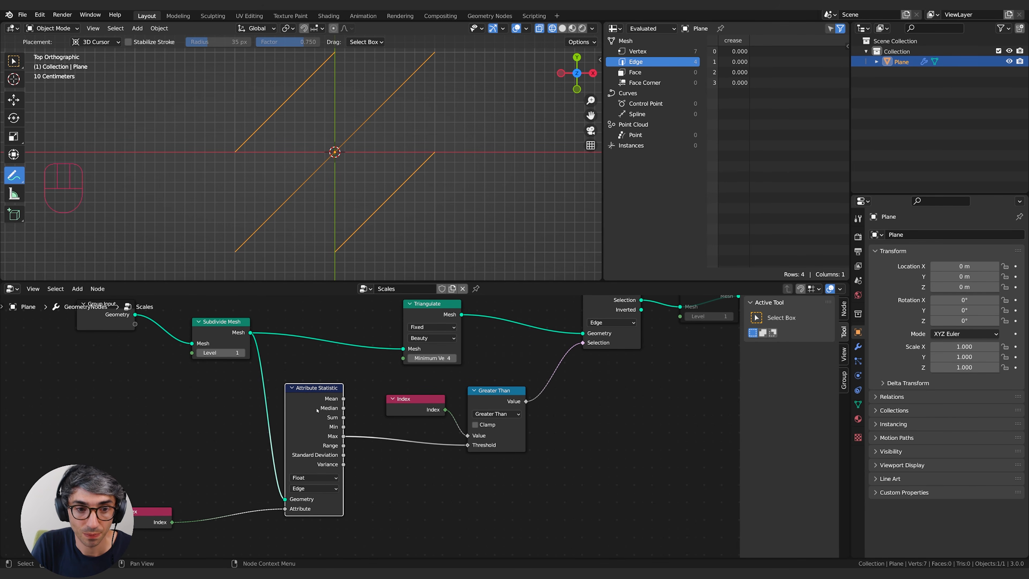
pyautogui.moveTo(315, 403); pyautogui.dragTo(314, 405)
pyautogui.moveTo(224, 335); pyautogui.dragTo(215, 340)
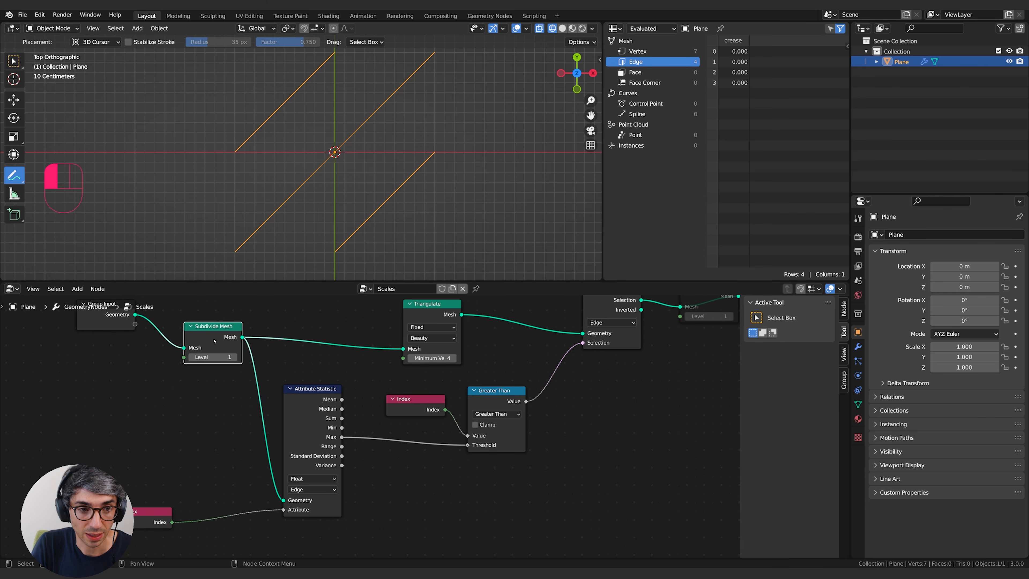
pyautogui.moveTo(261, 352); pyautogui.dragTo(169, 355, button='middle')
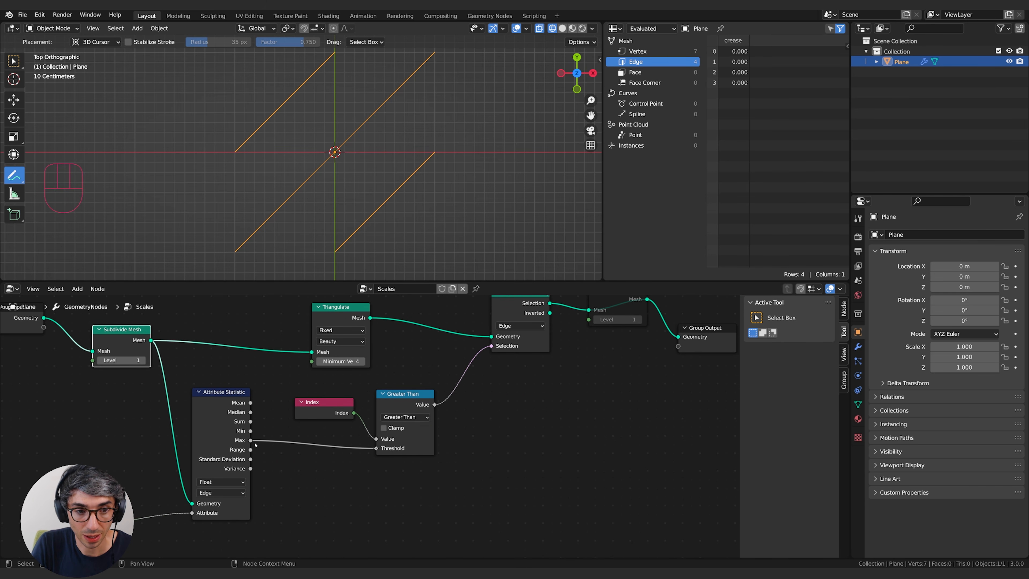
pyautogui.moveTo(59, 511); pyautogui.dragTo(137, 497)
pyautogui.moveTo(224, 410); pyautogui.dragTo(223, 411)
pyautogui.moveTo(400, 494); pyautogui.dragTo(355, 516, button='middle')
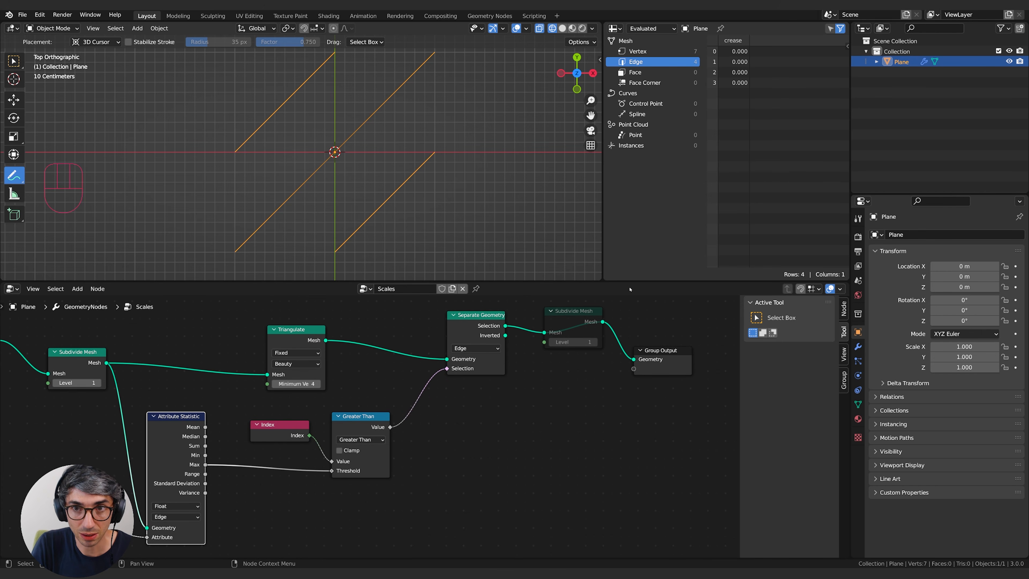
# Examine how the Index comparison in Greater Than selects edges of the triangulated mesh for Separate Geometry.
pyautogui.moveTo(512, 464); pyautogui.dragTo(487, 473, button='middle')
pyautogui.moveTo(323, 425); pyautogui.dragTo(326, 425)
pyautogui.moveTo(391, 457); pyautogui.dragTo(342, 466, button='middle')
pyautogui.moveTo(203, 443)
pyautogui.mouseDown()
pyautogui.moveTo(214, 440)
pyautogui.moveTo(201, 439)
pyautogui.mouseUp()
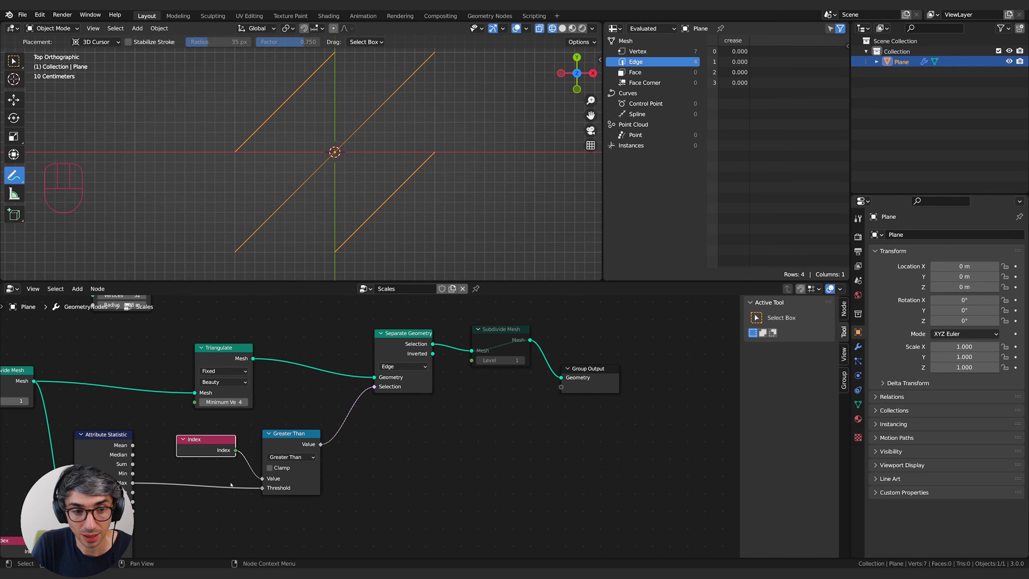
pyautogui.moveTo(408, 455); pyautogui.dragTo(377, 468, button='middle')
pyautogui.moveTo(376, 348); pyautogui.dragTo(367, 357)
pyautogui.moveTo(387, 478); pyautogui.dragTo(428, 462, button='middle')
pyautogui.moveTo(240, 344); pyautogui.dragTo(241, 342)
pyautogui.moveTo(421, 464)
pyautogui.mouseDown(button='middle')
pyautogui.moveTo(441, 457)
pyautogui.moveTo(343, 490)
pyautogui.mouseUp(button='middle')
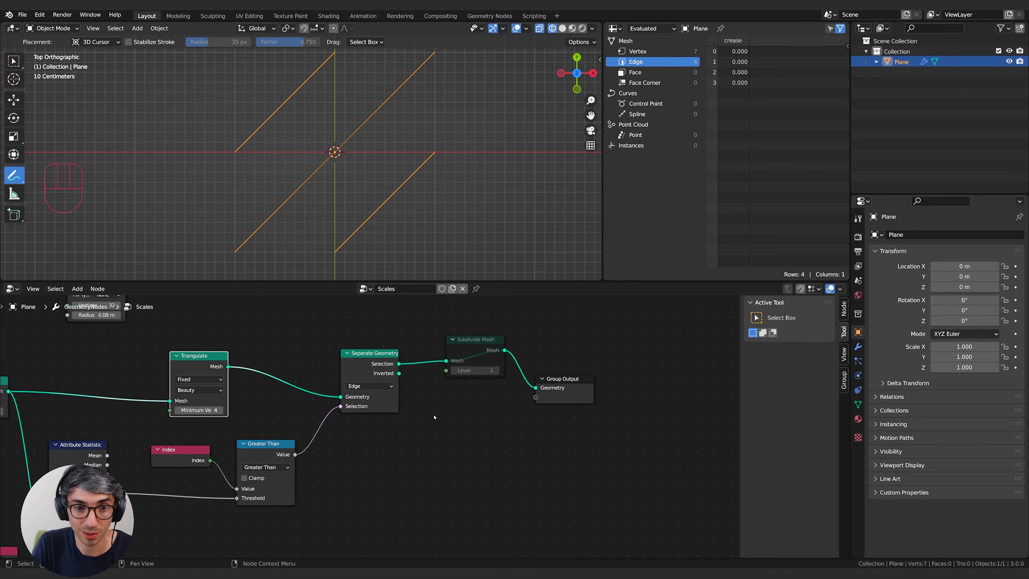
# Unmute the second Subdivide Mesh node after Separate Geometry.
pyautogui.moveTo(462, 466); pyautogui.dragTo(375, 487, button='middle')
pyautogui.click(400, 369)
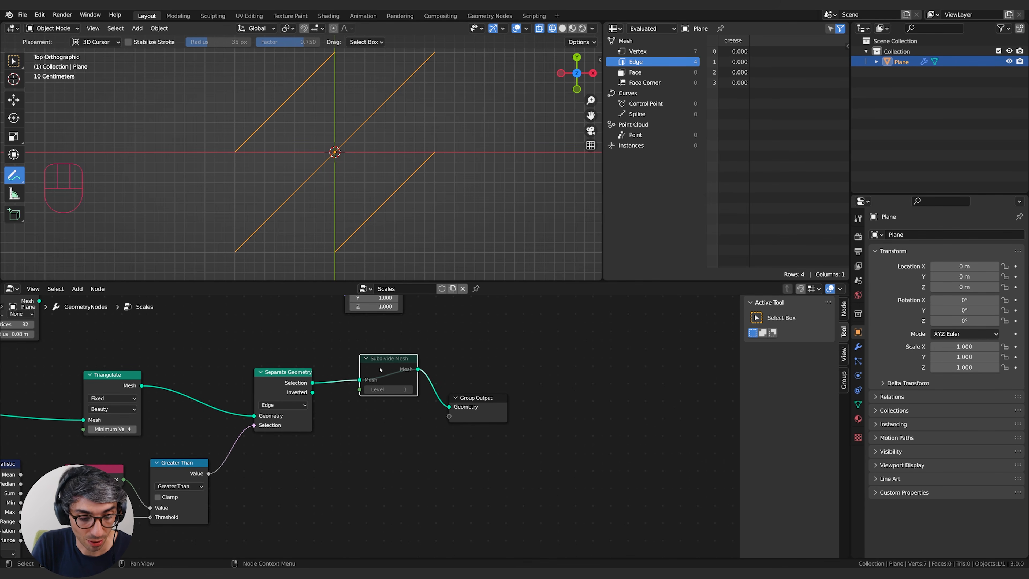
pyautogui.press('m')
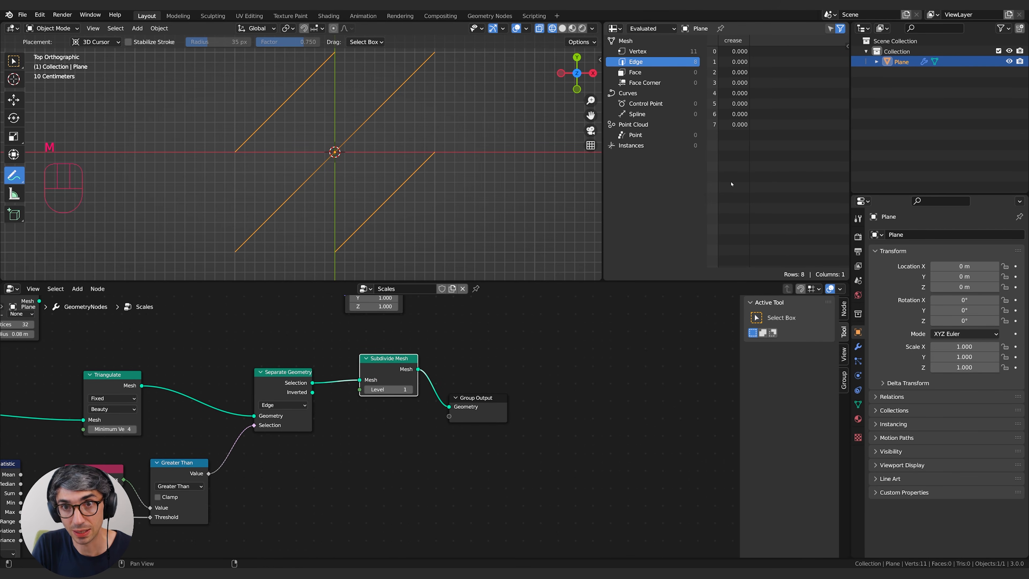
# Move Group Output away from the second Subdivide Mesh and bring the unconnected Instance on Points node beside the chain.
pyautogui.moveTo(467, 490); pyautogui.dragTo(491, 522, button='middle')
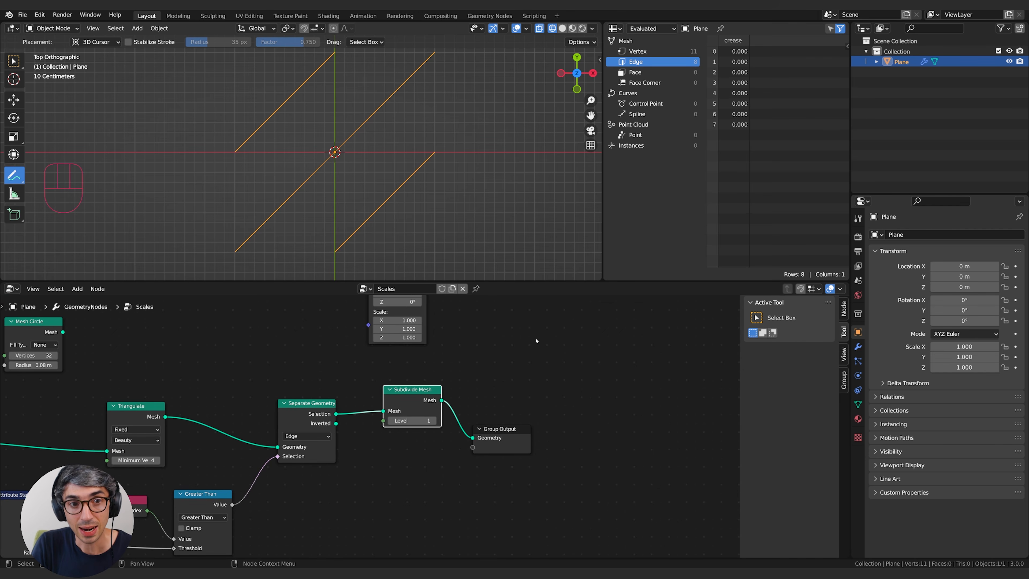
pyautogui.moveTo(565, 385); pyautogui.dragTo(581, 389, button='middle')
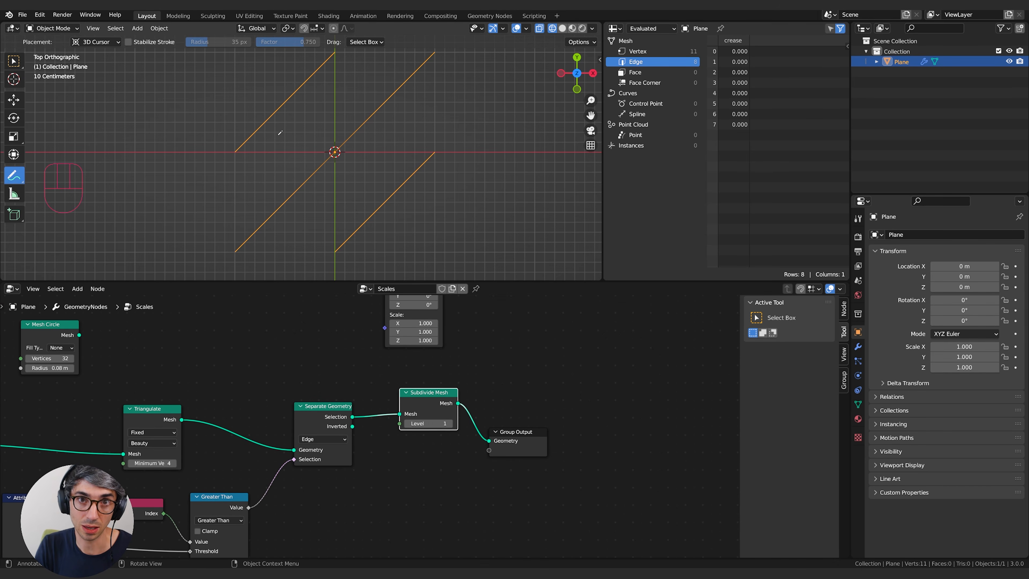
pyautogui.moveTo(561, 413); pyautogui.dragTo(492, 466, button='middle')
pyautogui.moveTo(460, 487); pyautogui.dragTo(578, 419)
pyautogui.moveTo(482, 350); pyautogui.dragTo(502, 409, button='middle')
pyautogui.moveTo(357, 339); pyautogui.dragTo(531, 351, button='middle')
# Sketch the original grid edges around the diagonals with annotation strokes, and undo the strokes.
pyautogui.moveTo(227, 154)
pyautogui.mouseDown()
pyautogui.moveTo(257, 154)
pyautogui.moveTo(346, 258)
pyautogui.moveTo(229, 249)
pyautogui.moveTo(245, 165)
pyautogui.mouseUp()
pyautogui.moveTo(342, 154)
pyautogui.mouseDown()
pyautogui.moveTo(447, 143)
pyautogui.moveTo(403, 257)
pyautogui.moveTo(297, 249)
pyautogui.moveTo(337, 106)
pyautogui.moveTo(335, 57)
pyautogui.mouseUp()
pyautogui.moveTo(445, 148); pyautogui.dragTo(436, 33)
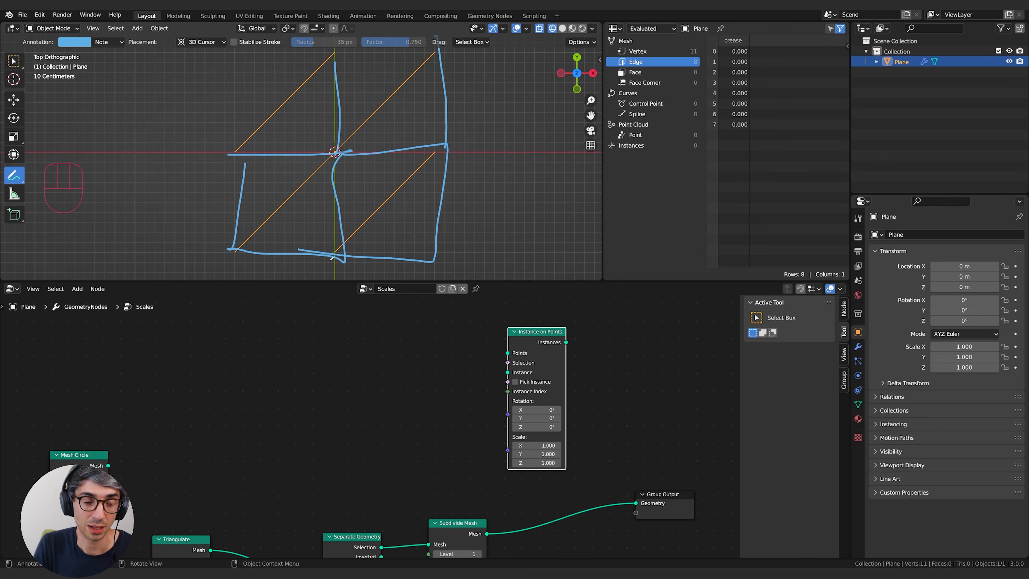
pyautogui.hotkey('ctrl', 'z')
pyautogui.hotkey('ctrl', 'z')
pyautogui.hotkey('ctrl', 'z')
pyautogui.hotkey('ctrl', 'z')
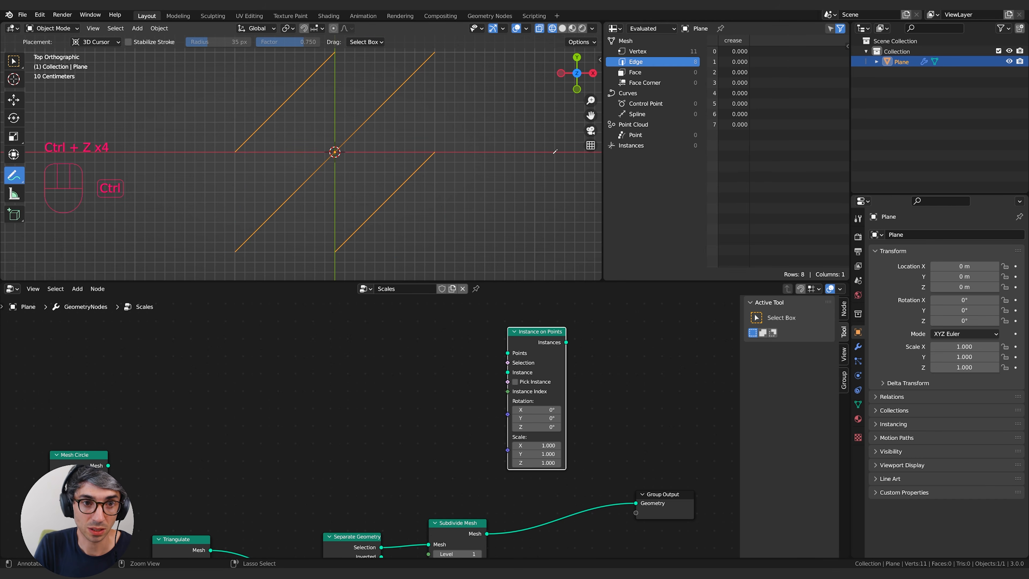
# Mark points on the lower diagonals with annotation dots, and insert Instance on Points between the second Subdivide Mesh and Group Output.
pyautogui.moveTo(336, 251); pyautogui.dragTo(336, 252)
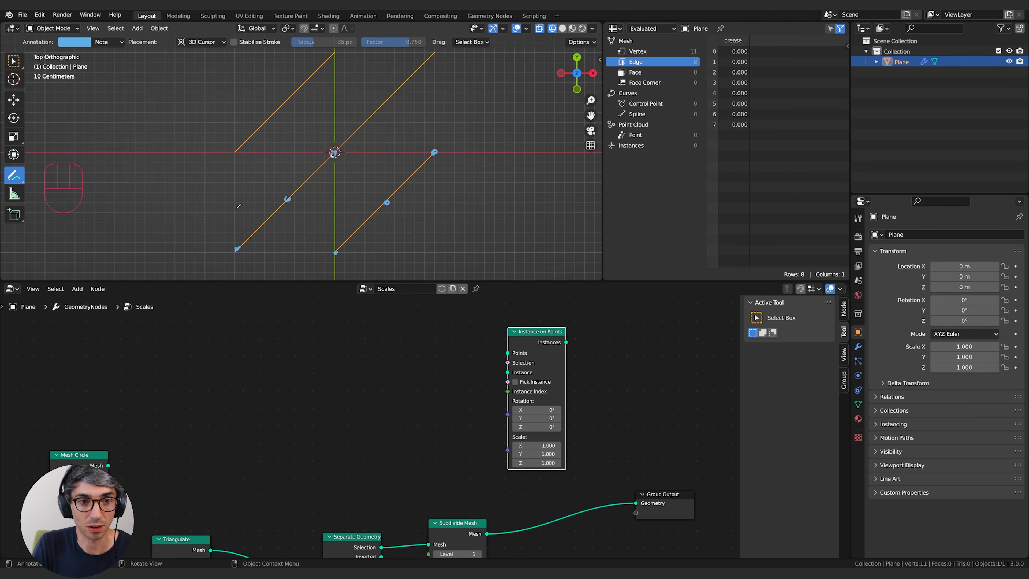
pyautogui.scroll(-2, 436, 411)
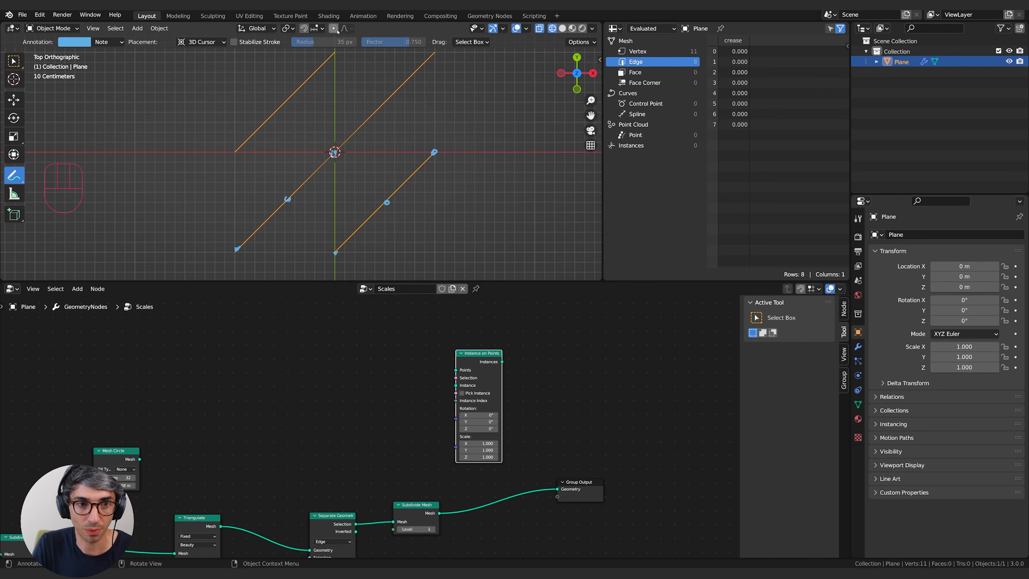
pyautogui.moveTo(474, 377); pyautogui.dragTo(381, 347, button='middle')
pyautogui.moveTo(384, 326); pyautogui.dragTo(428, 434)
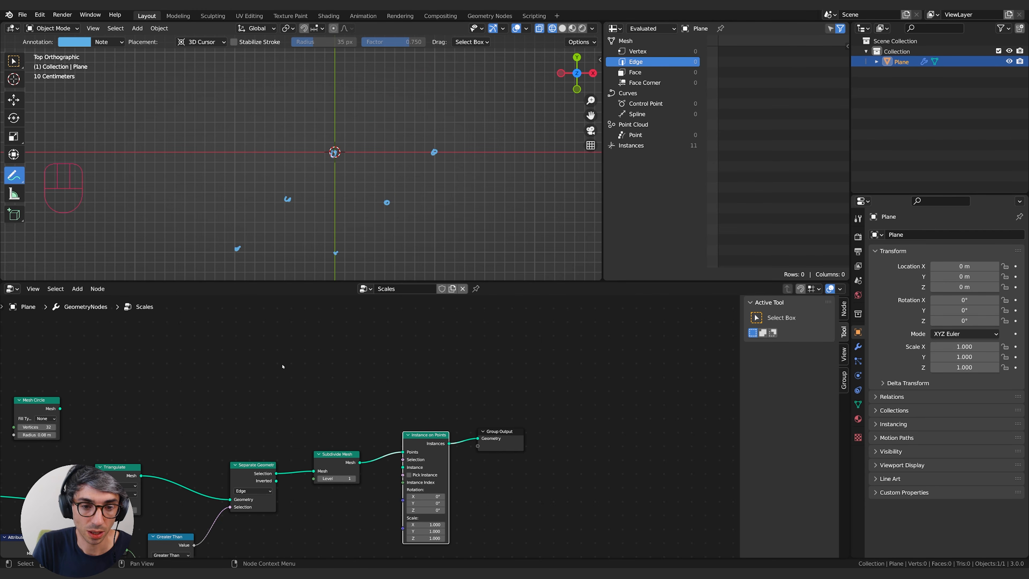
# Connect Mesh Circle to the Instance input of Instance on Points, and show the Instances data in the spreadsheet.
pyautogui.moveTo(286, 365); pyautogui.dragTo(377, 348, button='middle')
pyautogui.moveTo(127, 385); pyautogui.dragTo(391, 368)
pyautogui.moveTo(415, 377); pyautogui.dragTo(384, 364, button='middle')
pyautogui.moveTo(384, 364); pyautogui.dragTo(463, 437)
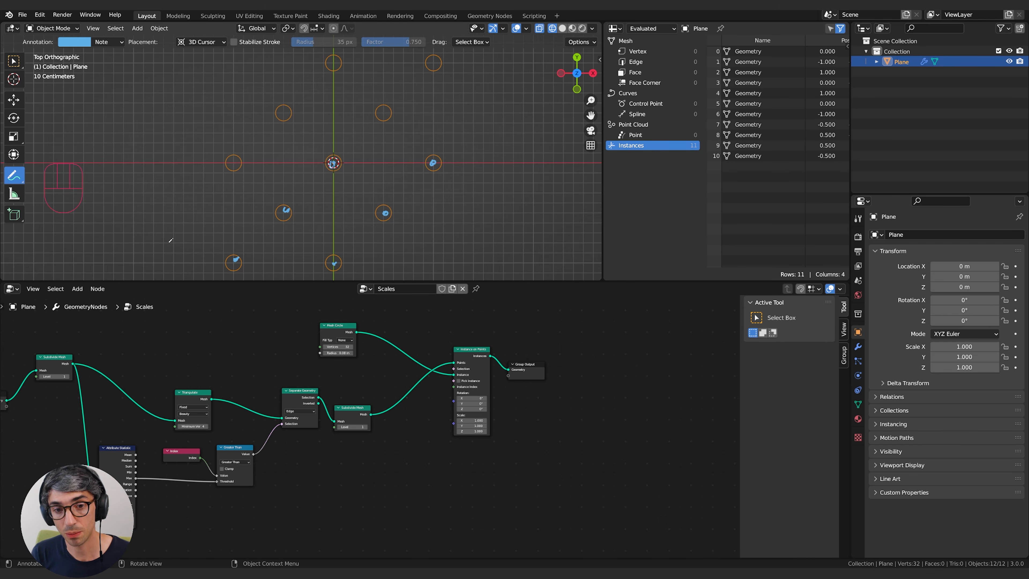
pyautogui.moveTo(331, 330); pyautogui.dragTo(524, 341, button='middle')
pyautogui.moveTo(525, 340); pyautogui.dragTo(499, 333)
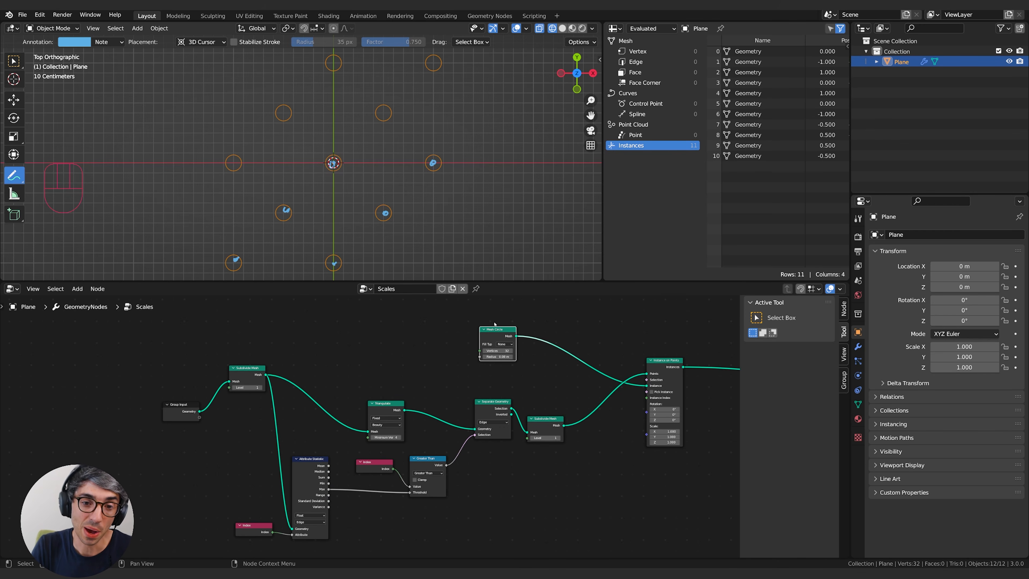
# Reposition Mesh Circle above the node chain and reroute its Mesh output directly to Group Output, bypassing Instance on Points.
pyautogui.moveTo(531, 348); pyautogui.dragTo(441, 392, button='middle')
pyautogui.moveTo(407, 373); pyautogui.dragTo(351, 347)
pyautogui.scroll(4, 365, 405)
pyautogui.moveTo(417, 383); pyautogui.dragTo(413, 452, button='middle')
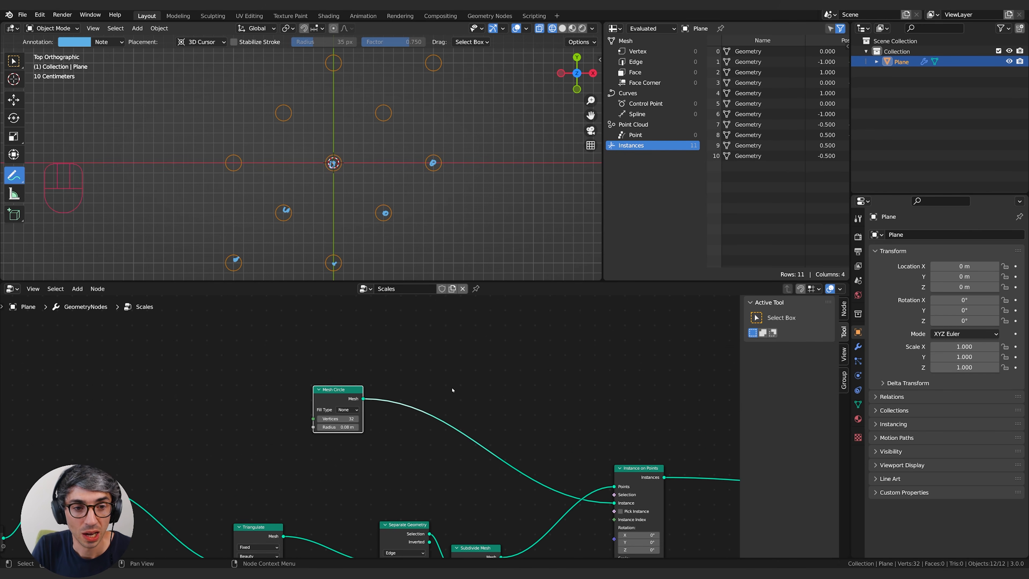
pyautogui.moveTo(415, 390); pyautogui.dragTo(481, 377, button='middle')
pyautogui.moveTo(397, 376); pyautogui.dragTo(381, 364)
pyautogui.click(540, 347)
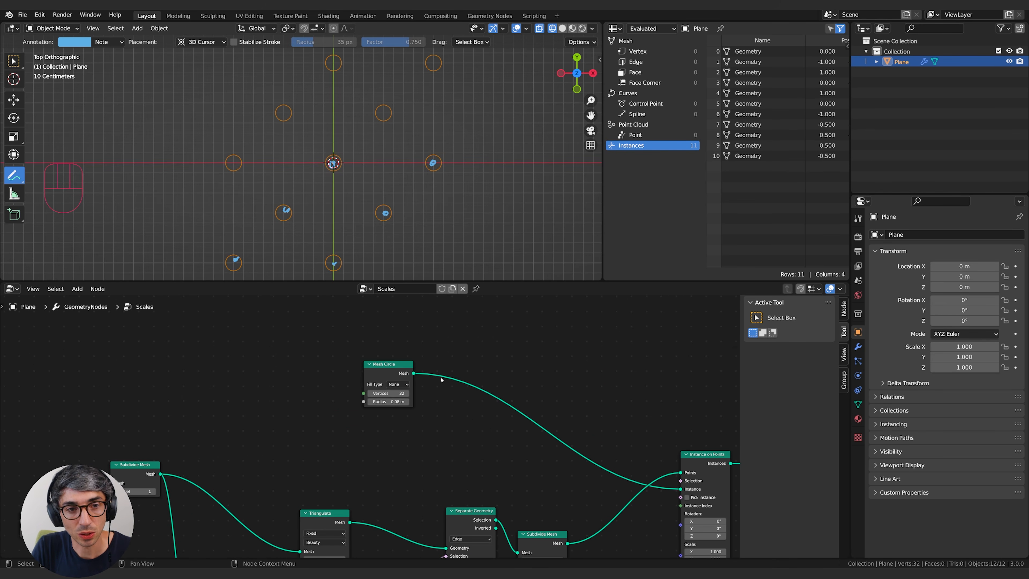
pyautogui.moveTo(504, 373); pyautogui.dragTo(257, 354, button='middle')
pyautogui.scroll(-2, 327, 368)
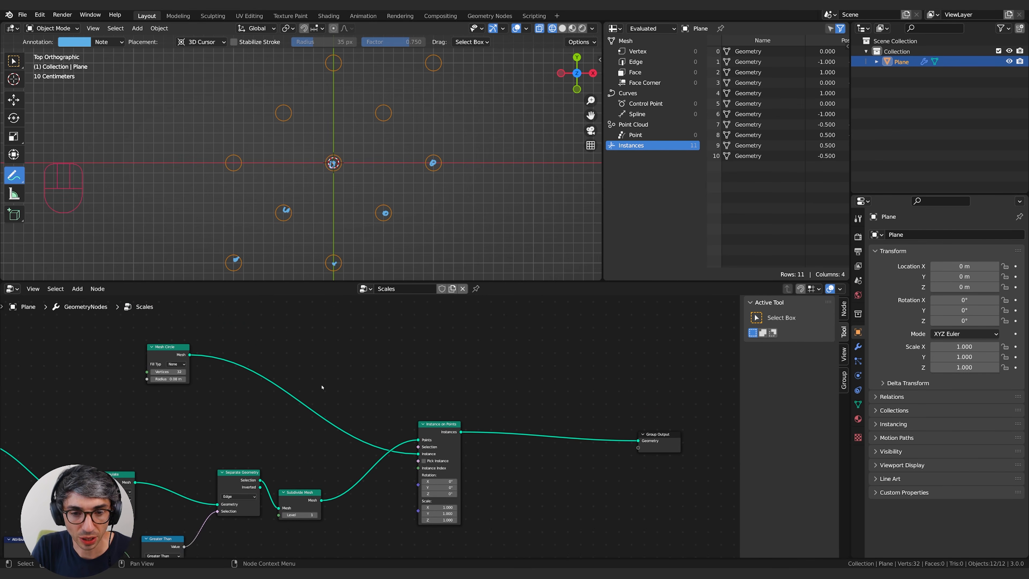
pyautogui.moveTo(417, 456); pyautogui.dragTo(638, 441)
pyautogui.moveTo(324, 372); pyautogui.dragTo(634, 422, button='middle')
# Remove the annotation dots from the 3D viewport and switch the viewport to solid shading.
pyautogui.click(599, 59)
pyautogui.scroll(-4, 568, 236)
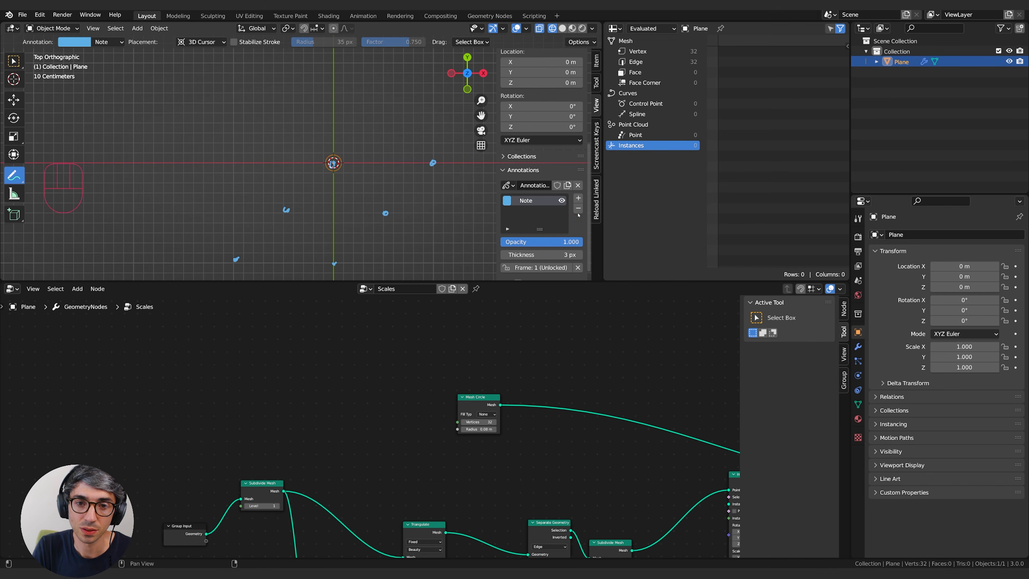
pyautogui.click(578, 184)
pyautogui.press('n')
pyautogui.click(562, 28)
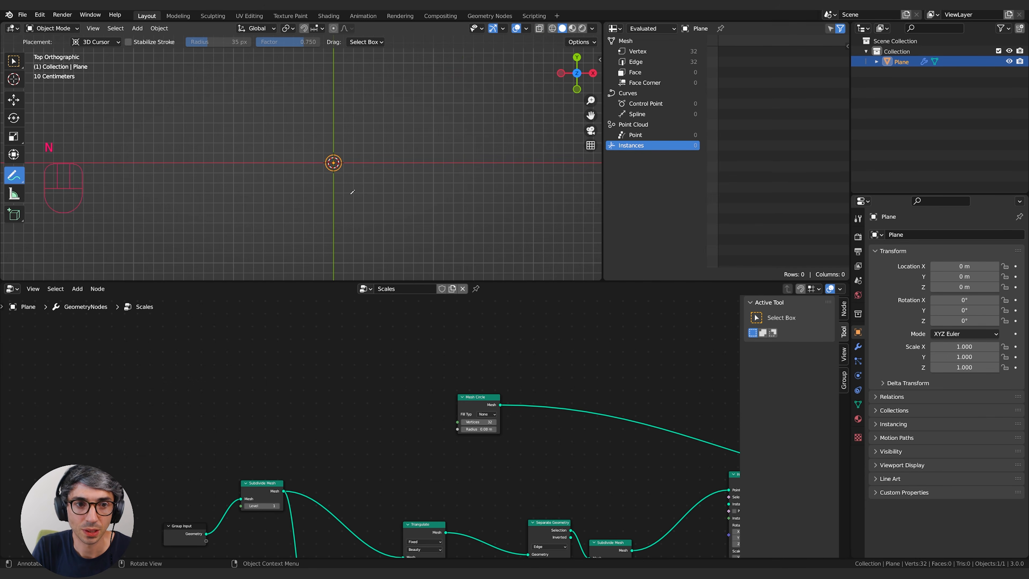
# Set the Mesh Circle node's Fill Type to Triangles.
pyautogui.scroll(9, 533, 405)
pyautogui.moveTo(584, 346); pyautogui.dragTo(460, 378, button='middle')
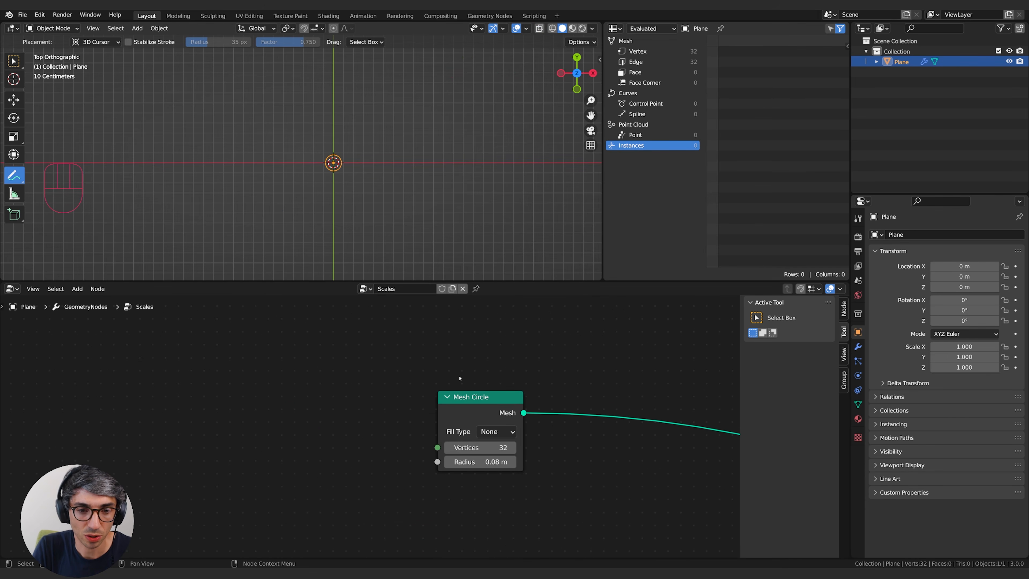
pyautogui.moveTo(461, 395); pyautogui.dragTo(413, 383)
pyautogui.click(447, 419)
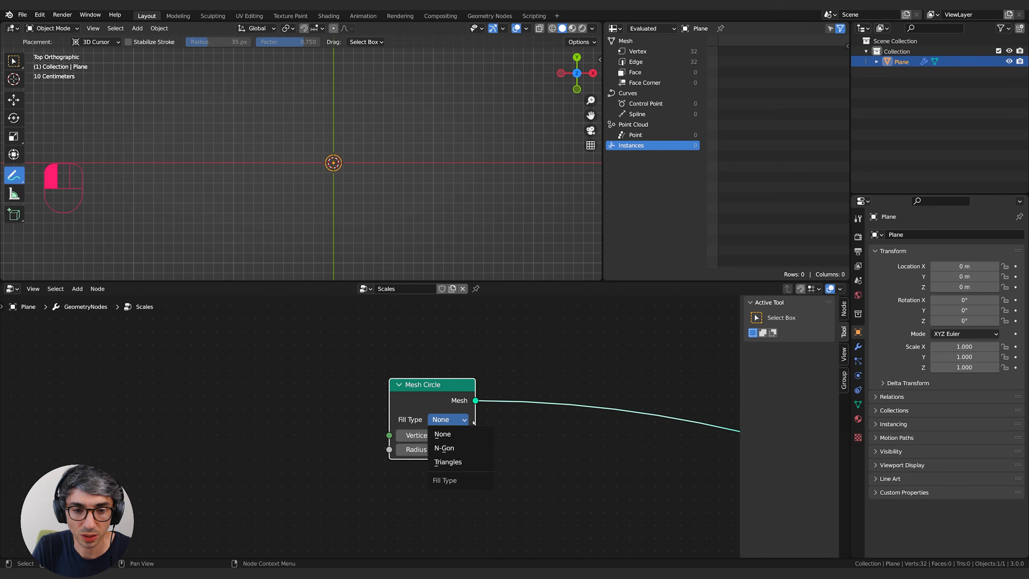
pyautogui.click(451, 462)
pyautogui.moveTo(533, 459); pyautogui.dragTo(514, 459, button='middle')
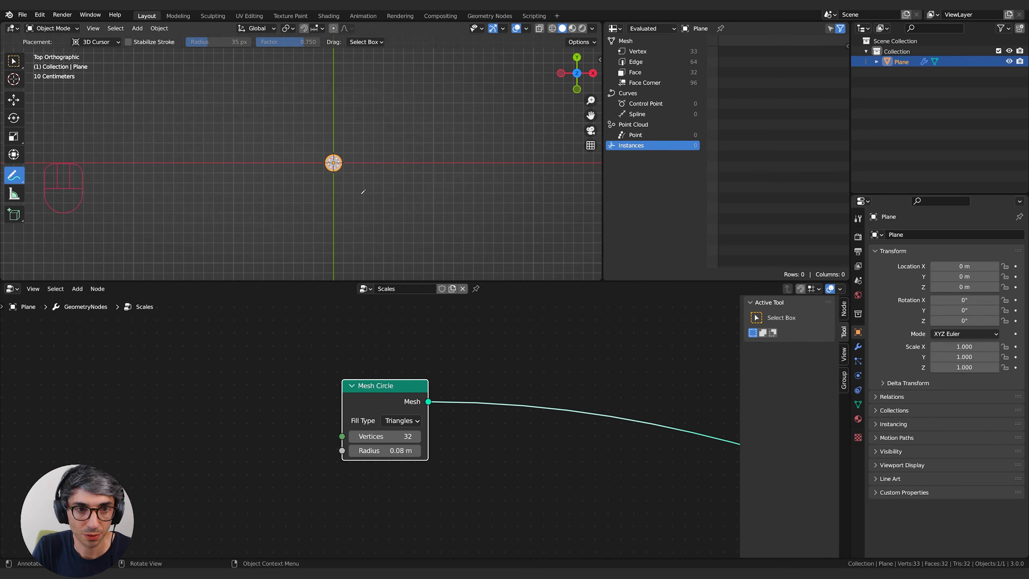
# Examine the circle's triangle fill with X-ray and wireframe shading, and return the viewport to solid shading.
pyautogui.scroll(6, 409, 189)
pyautogui.click(538, 31)
pyautogui.keyDown('shift'); pyautogui.moveTo(499, 83); pyautogui.dragTo(468, 87, button='middle'); pyautogui.keyUp('shift')
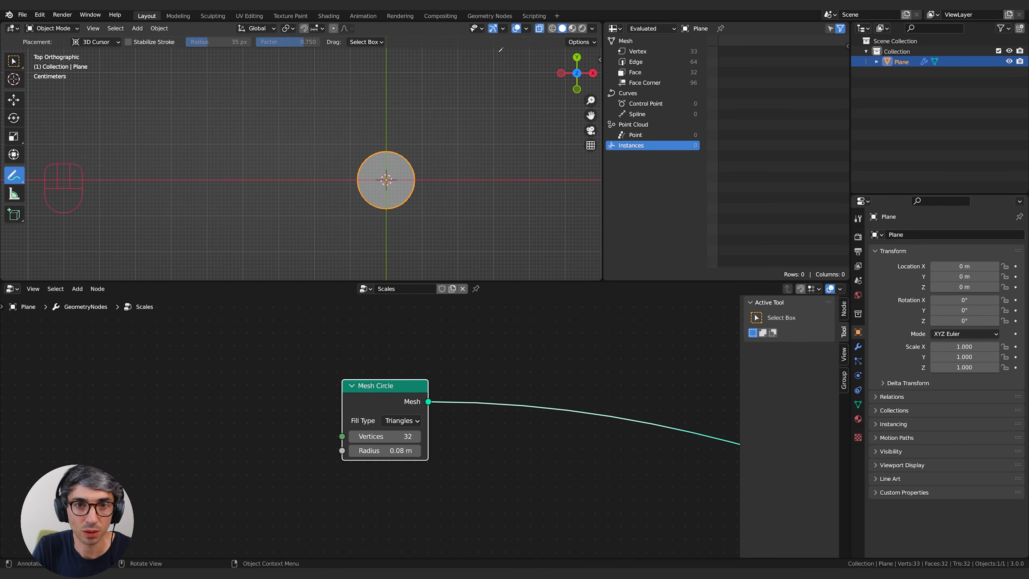
pyautogui.click(551, 28)
pyautogui.scroll(3, 325, 166)
pyautogui.keyDown('shift'); pyautogui.moveTo(325, 166); pyautogui.dragTo(251, 157, button='middle'); pyautogui.keyUp('shift')
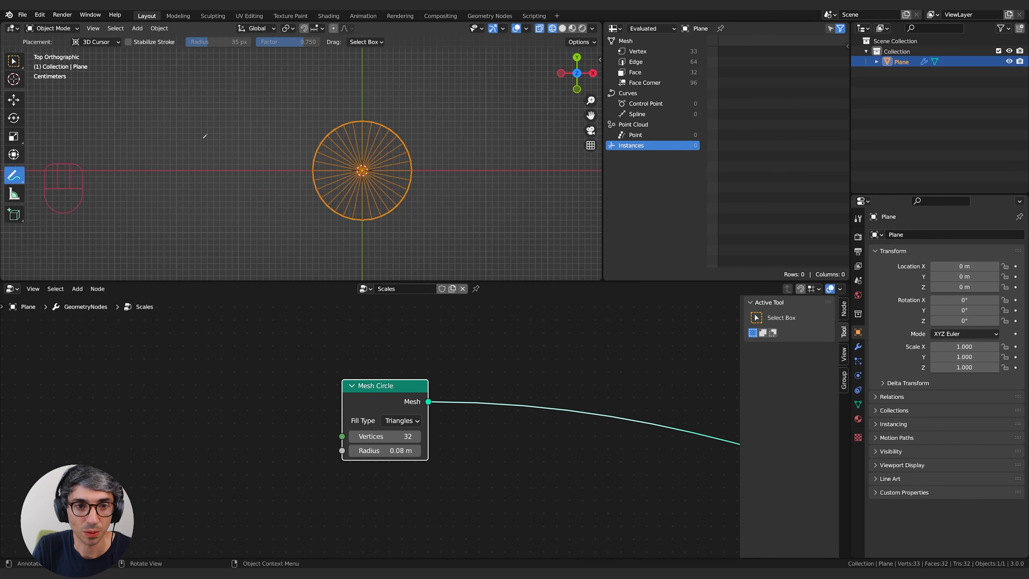
pyautogui.click(562, 28)
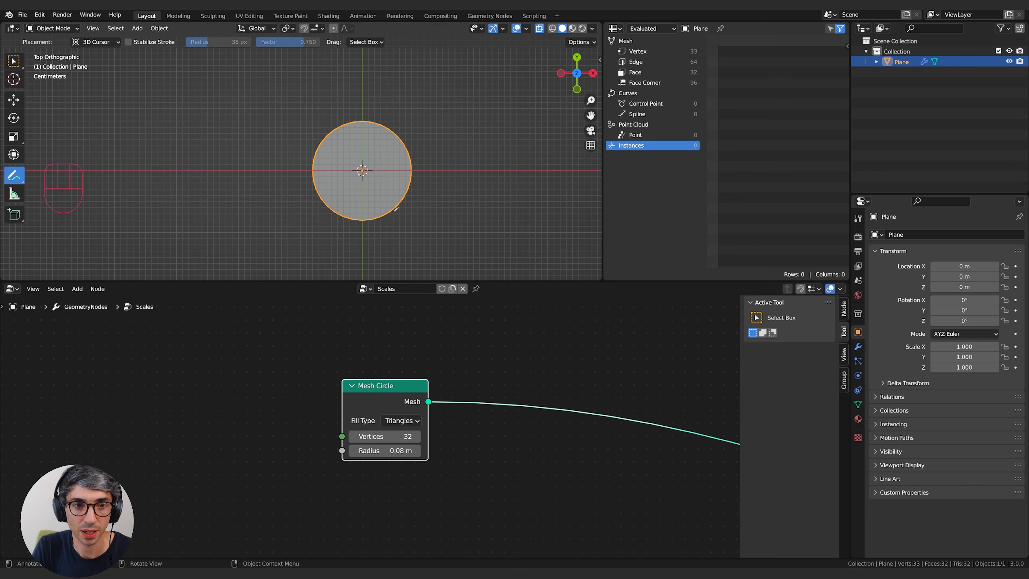
pyautogui.scroll(-3, 533, 372)
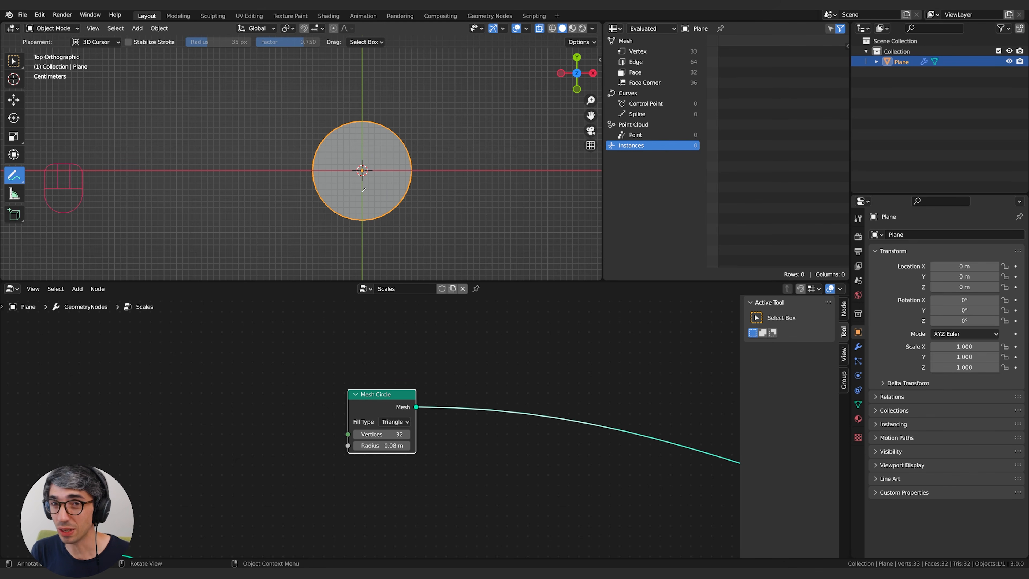
pyautogui.scroll(-1, 363, 190)
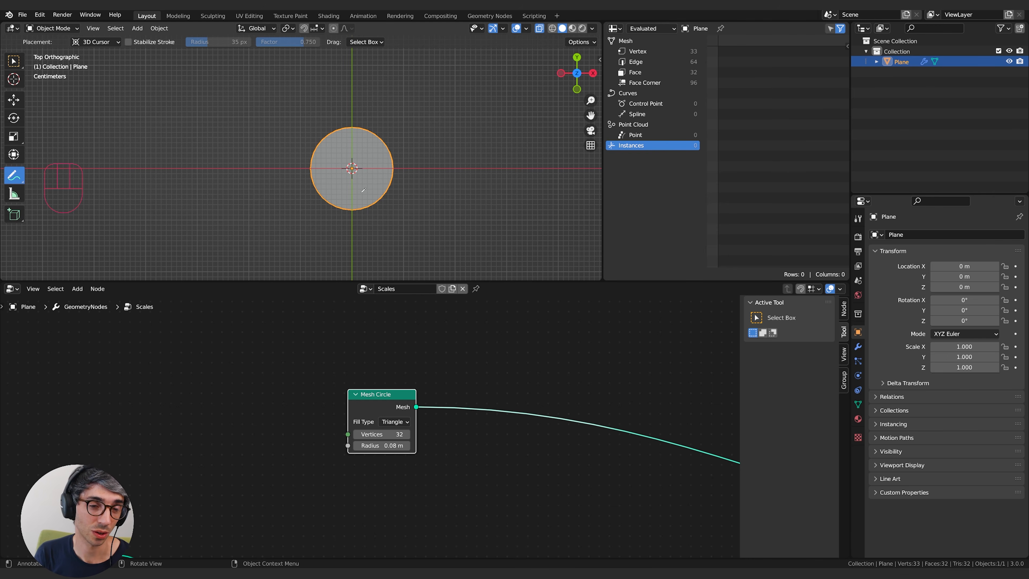
pyautogui.click(512, 374)
pyautogui.moveTo(512, 375); pyautogui.dragTo(481, 376, button='middle')
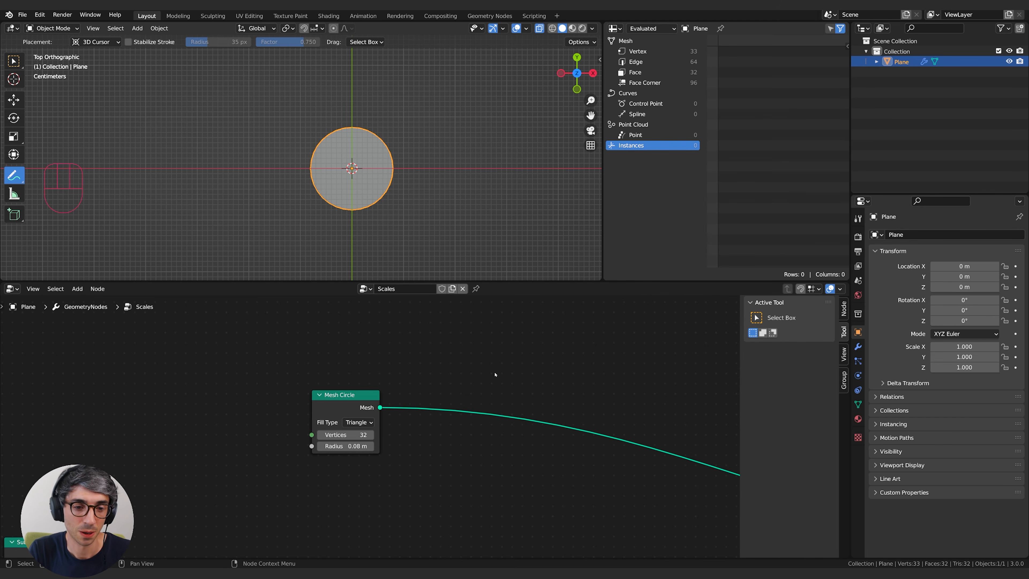
# Sketch annotation strokes around and above the upper half of the circle, and undo the strokes.
pyautogui.moveTo(535, 368); pyautogui.dragTo(510, 367, button='middle')
pyautogui.moveTo(359, 109)
pyautogui.mouseDown()
pyautogui.moveTo(288, 140)
pyautogui.moveTo(369, 120)
pyautogui.moveTo(345, 69)
pyautogui.mouseUp()
pyautogui.click(339, 76)
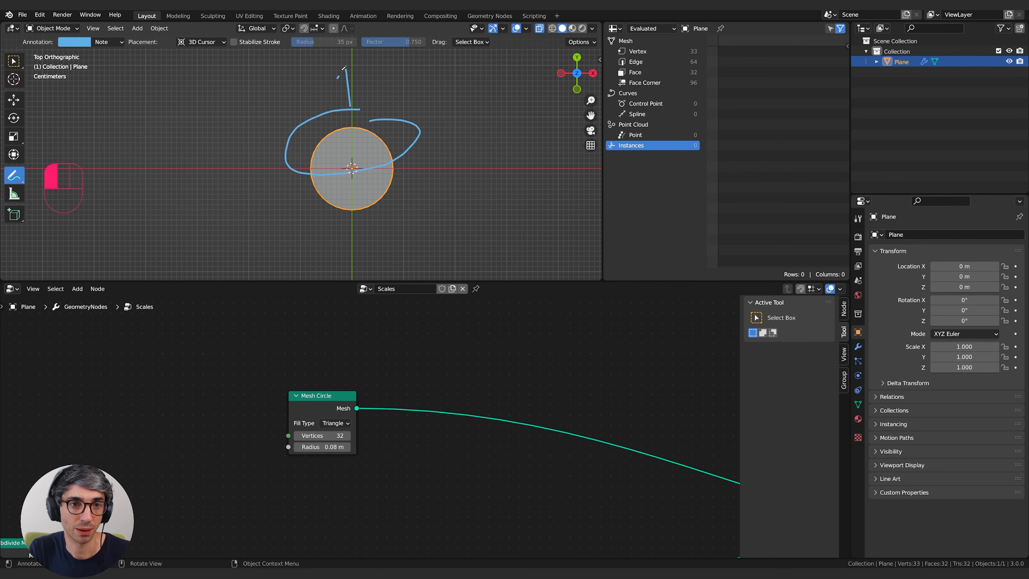
pyautogui.hotkey('ctrl', 'z')
pyautogui.hotkey('ctrl', 'z')
pyautogui.hotkey('ctrl', 'z')
# Add a Math node set to Add below the Mesh Circle connection, leaving it unconnected.
pyautogui.moveTo(493, 369); pyautogui.dragTo(468, 374, button='middle')
pyautogui.hotkey('shift', 'a')
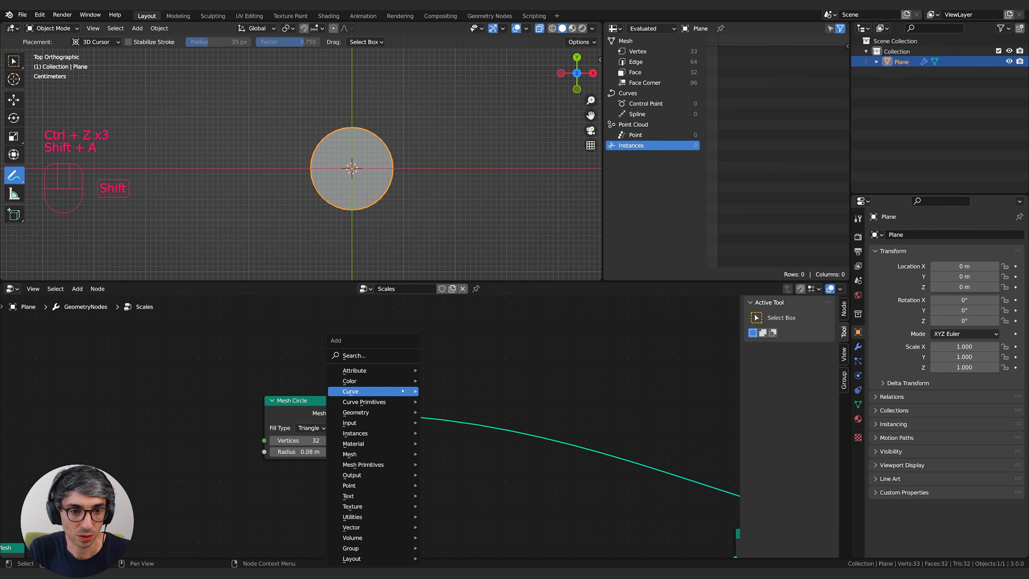
pyautogui.click(379, 357)
pyautogui.write('add')
pyautogui.press('Return')
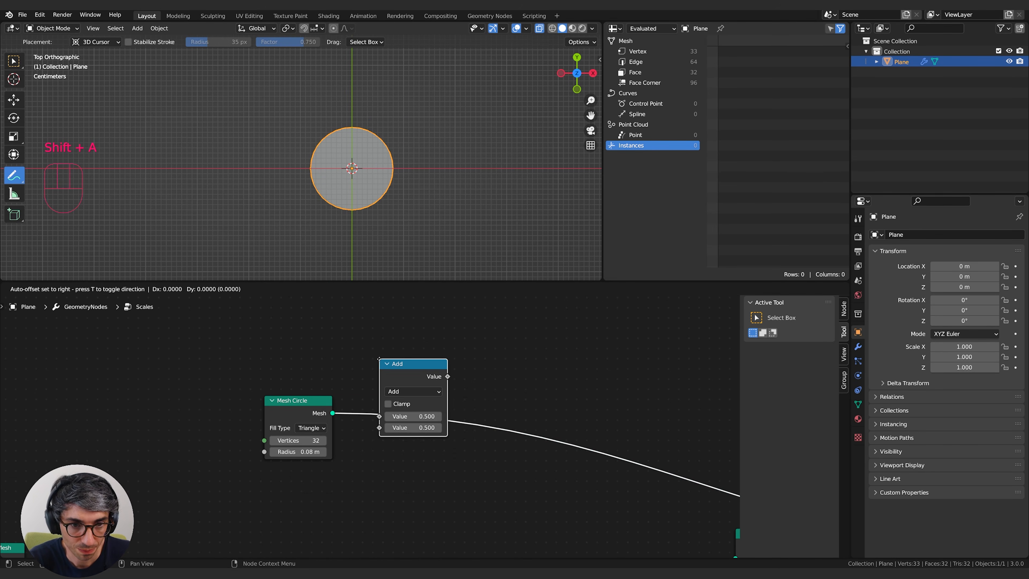
pyautogui.click(396, 462)
pyautogui.moveTo(448, 404); pyautogui.dragTo(407, 391, button='middle')
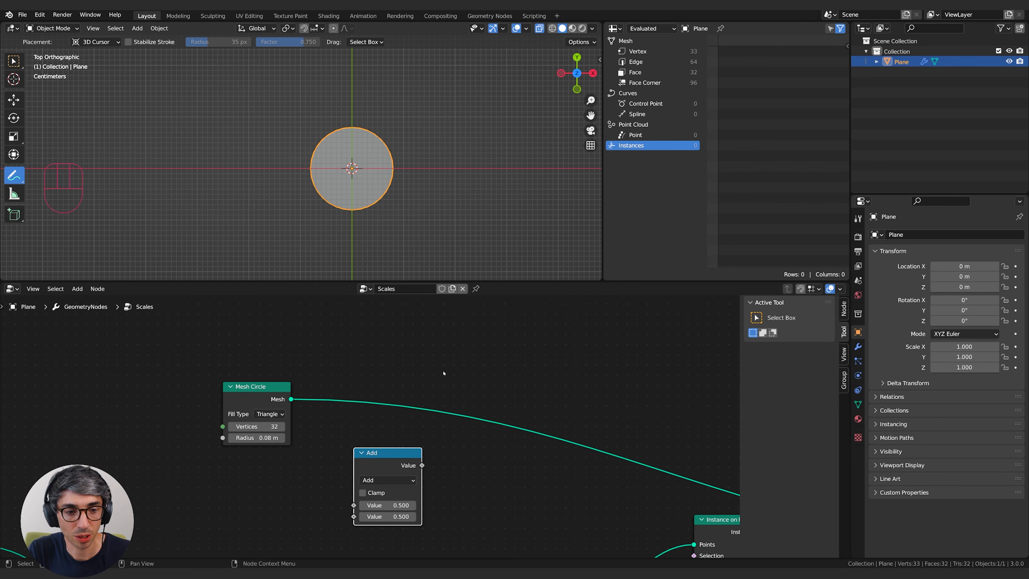
# Add a Separate XYZ node next to the Add node.
pyautogui.hotkey('shift', 'a')
pyautogui.click(442, 357)
pyautogui.write('separ')
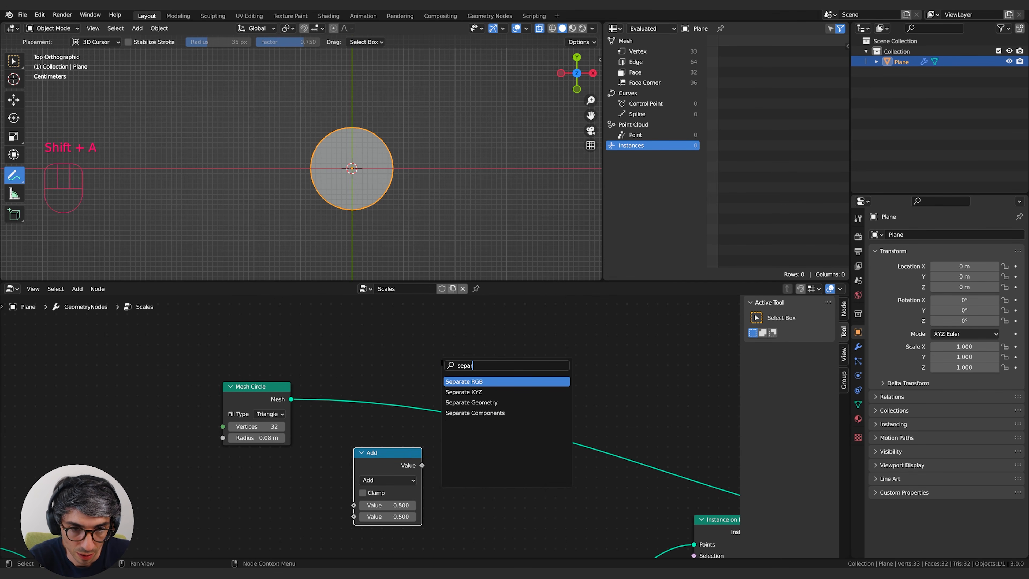
pyautogui.press('Down')
pyautogui.press('Return')
pyautogui.moveTo(367, 403); pyautogui.dragTo(377, 391)
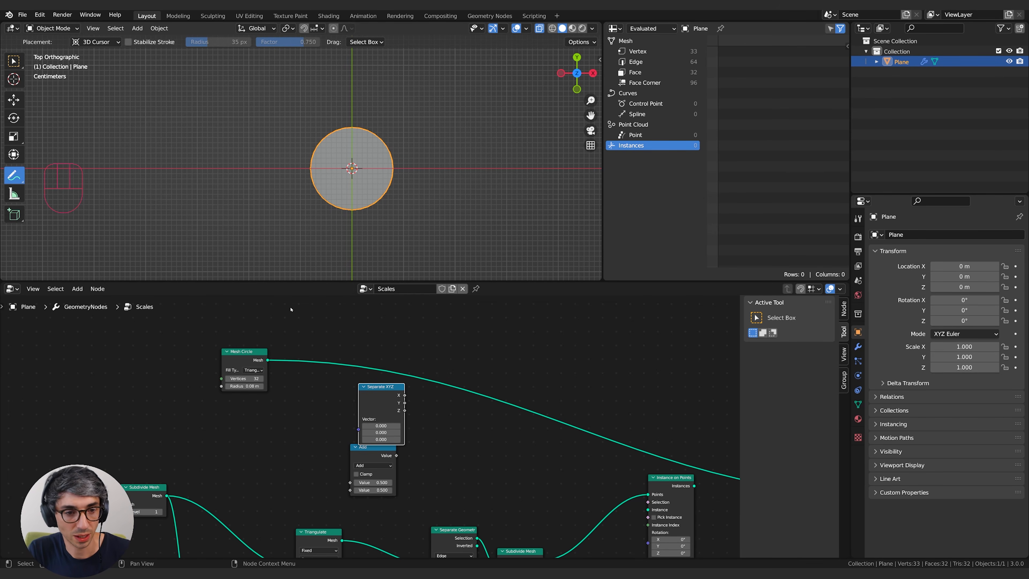
# Insert a Set Position node on the connection between Mesh Circle and Group Output.
pyautogui.keyDown('shift'); pyautogui.moveTo(272, 416); pyautogui.dragTo(283, 412, button='middle'); pyautogui.keyUp('shift')
pyautogui.hotkey('shift', 'a')
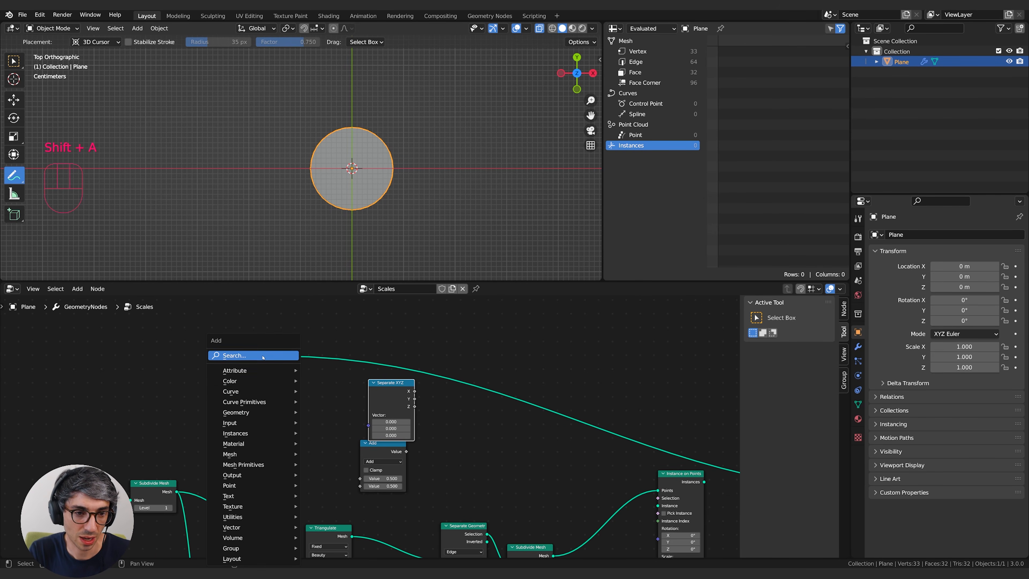
pyautogui.write('set')
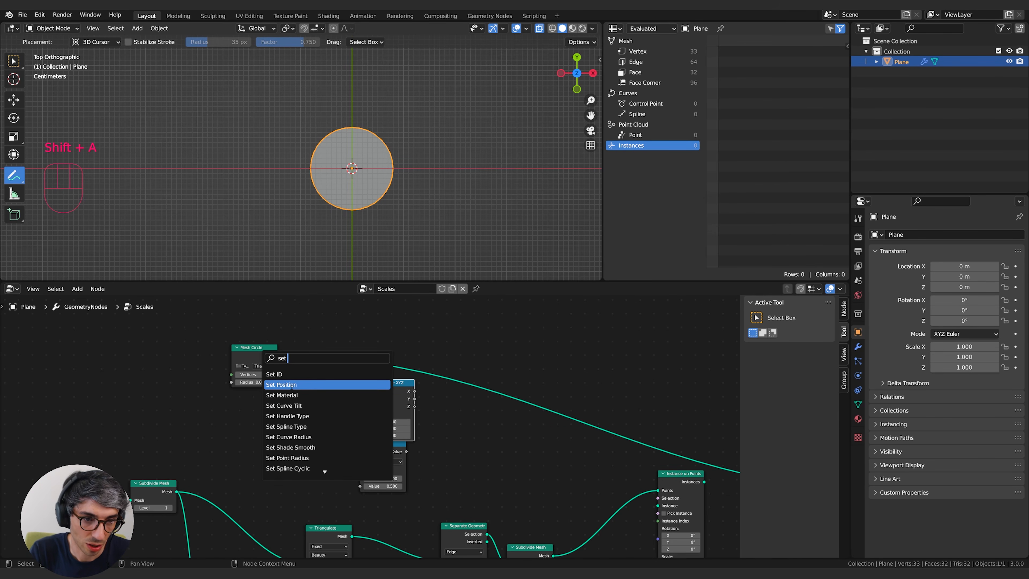
pyautogui.click(271, 385)
pyautogui.click(322, 355)
pyautogui.moveTo(256, 342); pyautogui.dragTo(306, 349, button='middle')
pyautogui.moveTo(306, 353); pyautogui.dragTo(298, 335)
# Add a Position node and connect it to the Vector input of Separate XYZ.
pyautogui.hotkey('shift', 'a')
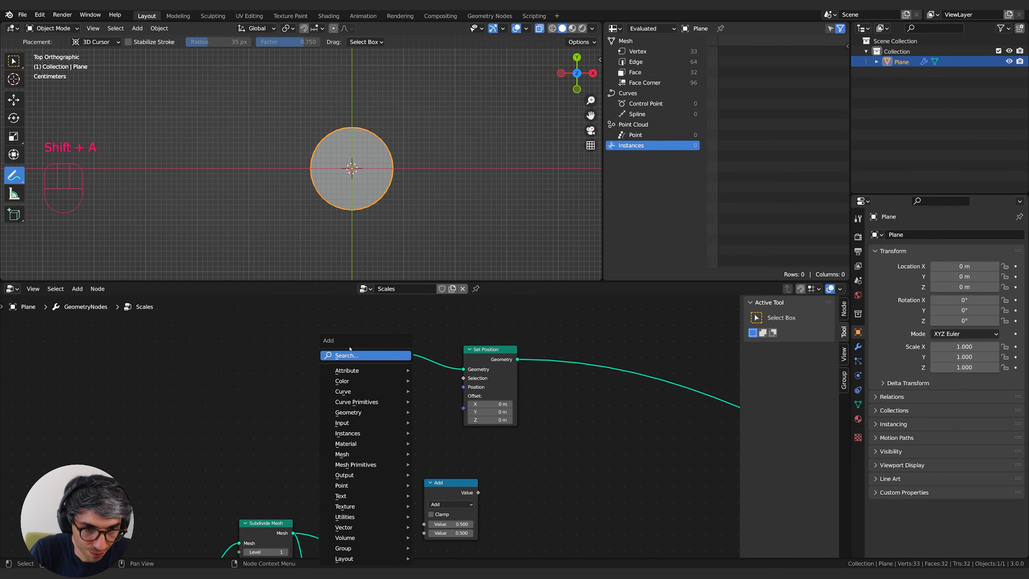
pyautogui.click(355, 355)
pyautogui.write('post')
pyautogui.press('Return')
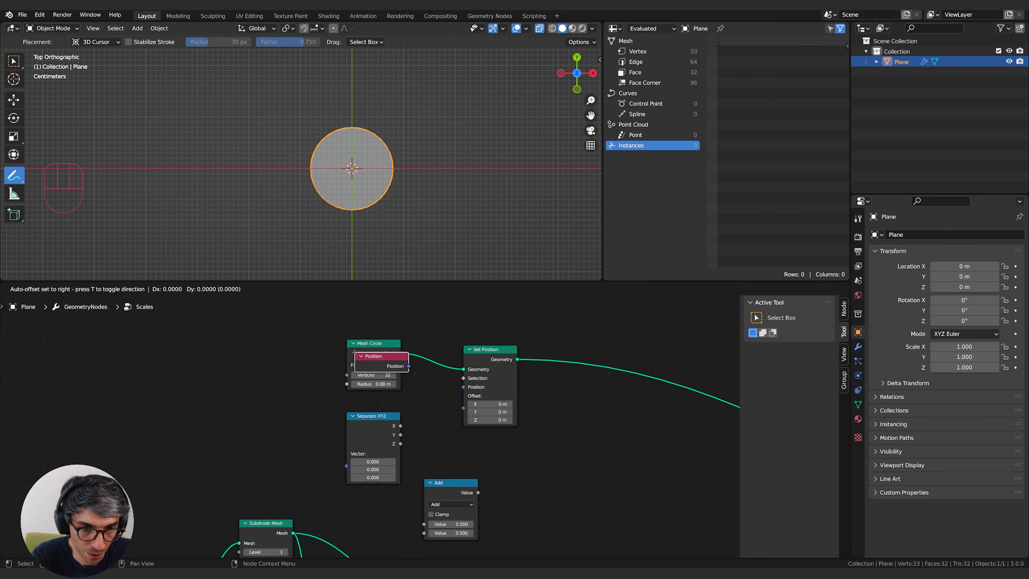
pyautogui.click(295, 446)
pyautogui.moveTo(294, 453); pyautogui.dragTo(336, 456)
pyautogui.moveTo(336, 456); pyautogui.dragTo(294, 458, button='middle')
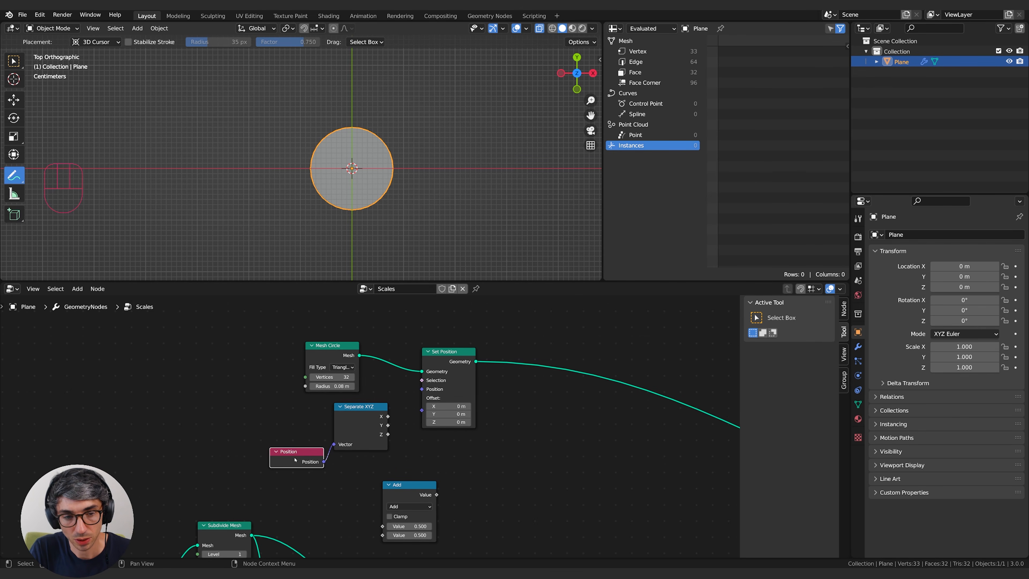
pyautogui.moveTo(294, 458); pyautogui.dragTo(281, 440)
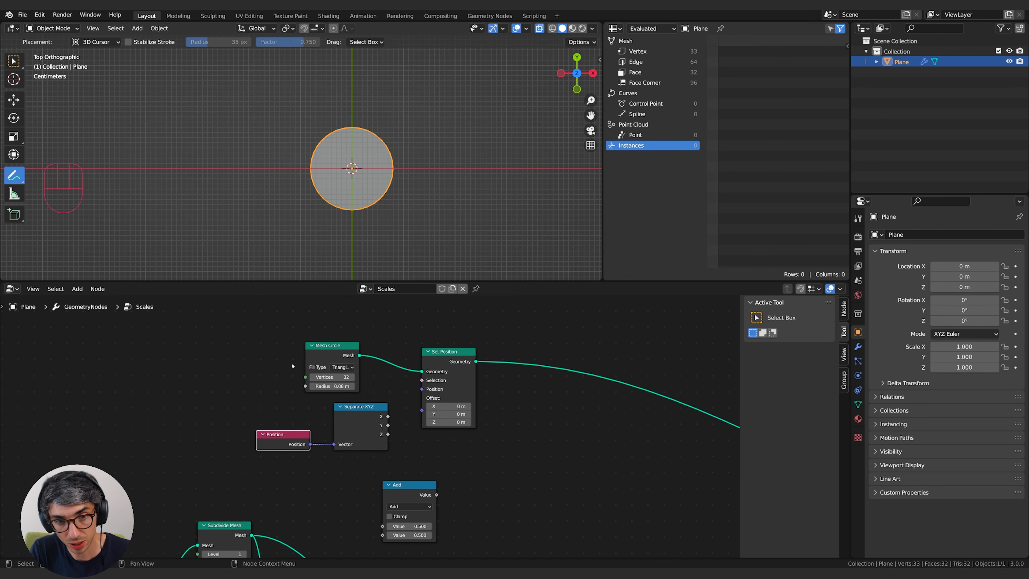
# Rearrange Separate XYZ, Add and Set Position, and connect the Y output to the first Value input of Add.
pyautogui.moveTo(428, 399); pyautogui.dragTo(356, 396, button='middle')
pyautogui.moveTo(283, 426); pyautogui.dragTo(277, 436)
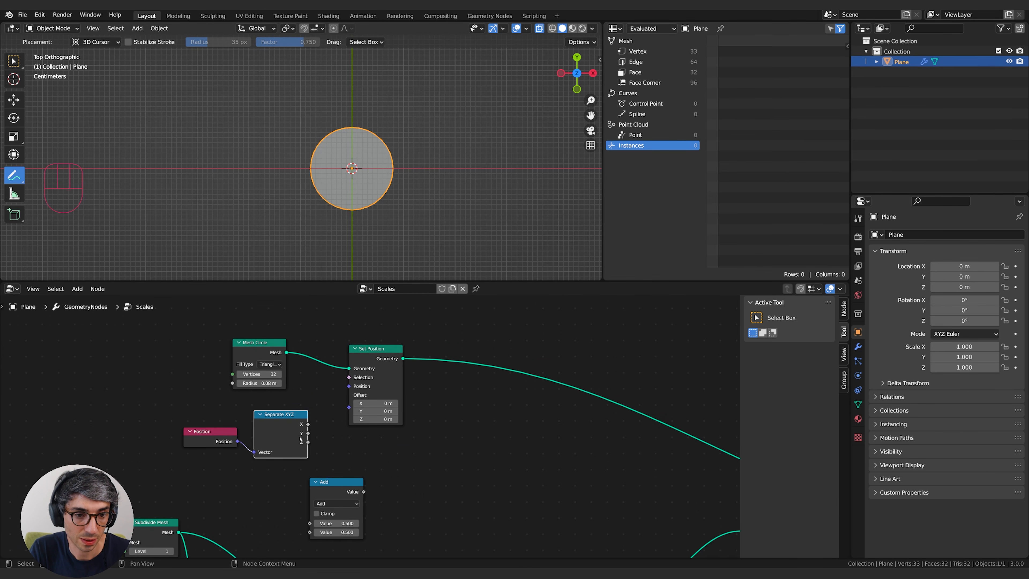
pyautogui.moveTo(324, 482); pyautogui.dragTo(337, 460)
pyautogui.moveTo(376, 349); pyautogui.dragTo(403, 342)
pyautogui.moveTo(308, 433); pyautogui.dragTo(322, 502)
# Change the Add node's operation to Less Than and set its Threshold to 0.
pyautogui.click(366, 482)
pyautogui.click(368, 483)
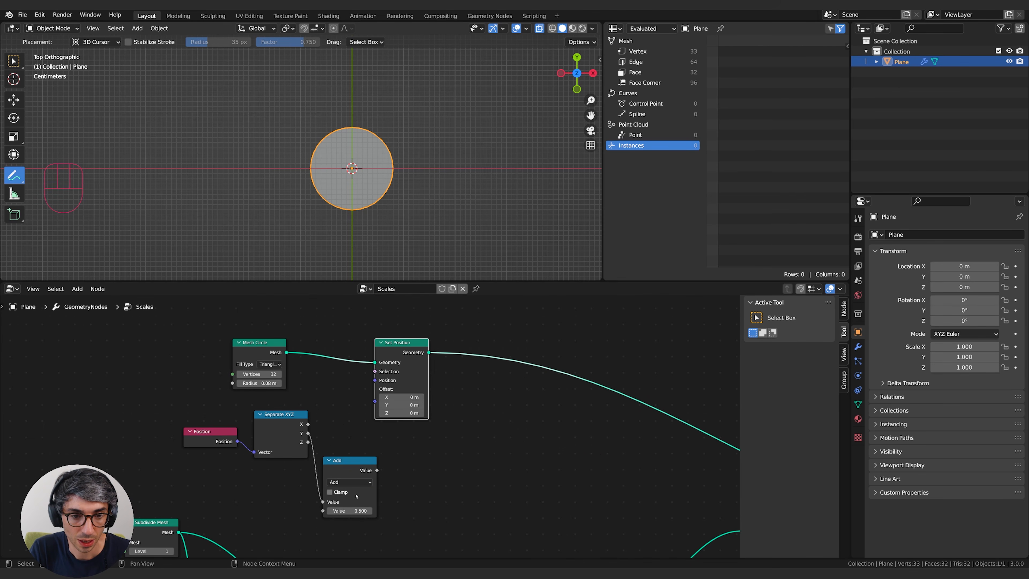
pyautogui.click(368, 483)
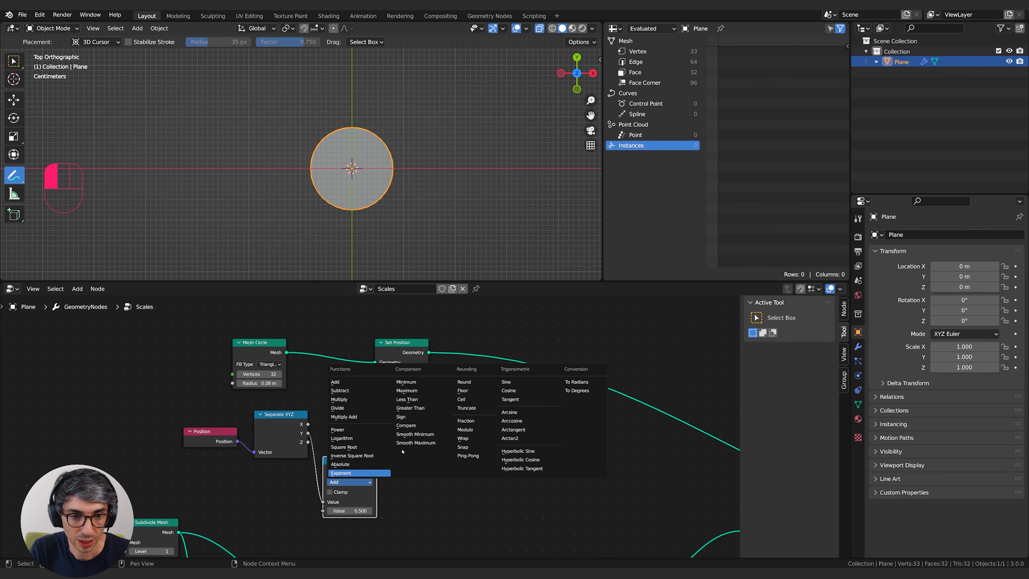
pyautogui.click(418, 400)
pyautogui.moveTo(349, 461); pyautogui.dragTo(349, 435)
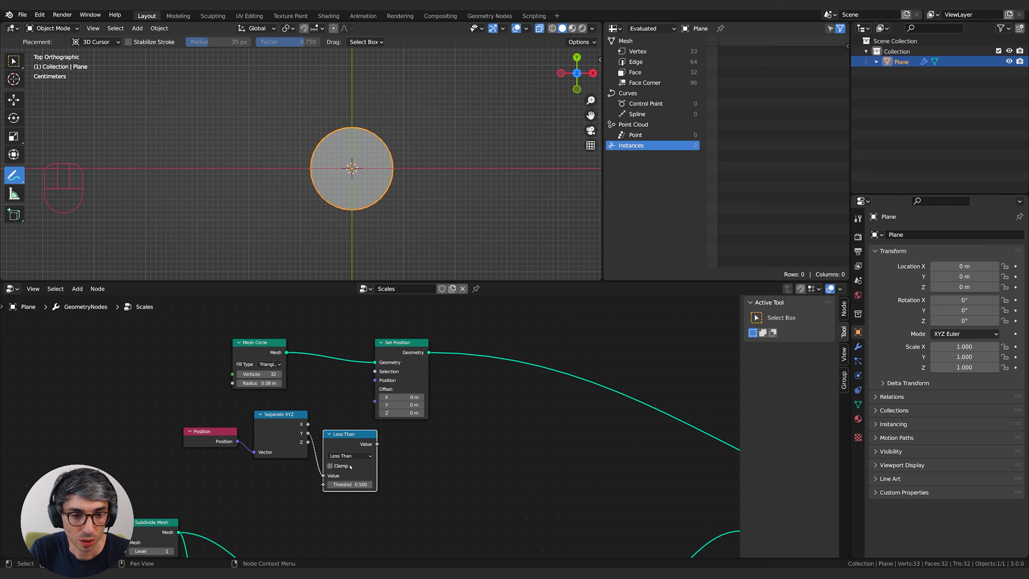
pyautogui.moveTo(350, 484); pyautogui.dragTo(323, 484)
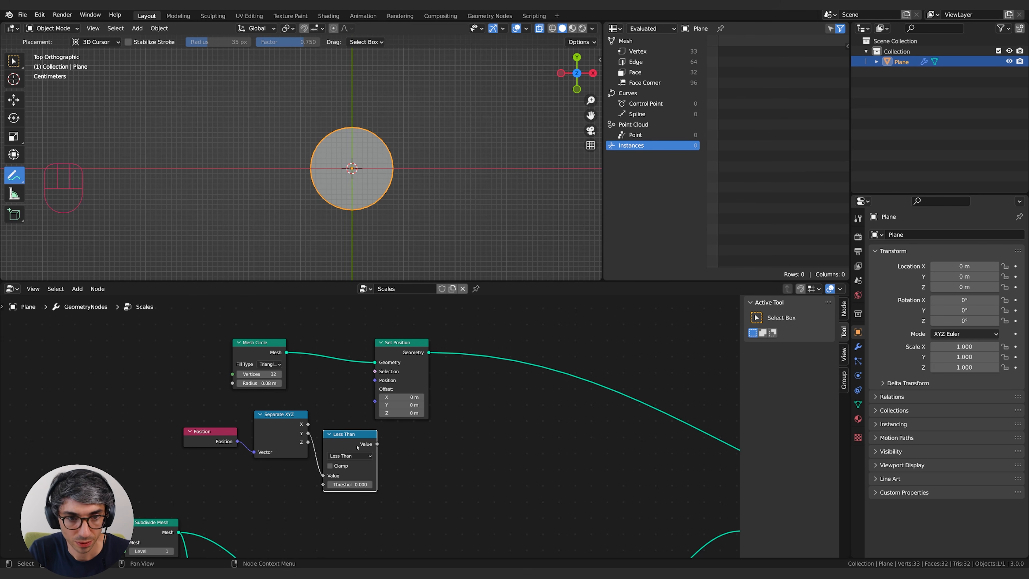
# Connect Less Than to the Selection input of Set Position and set the Y offset to -0.04 m.
pyautogui.moveTo(377, 444); pyautogui.dragTo(375, 371)
pyautogui.press('g')
pyautogui.click(494, 479)
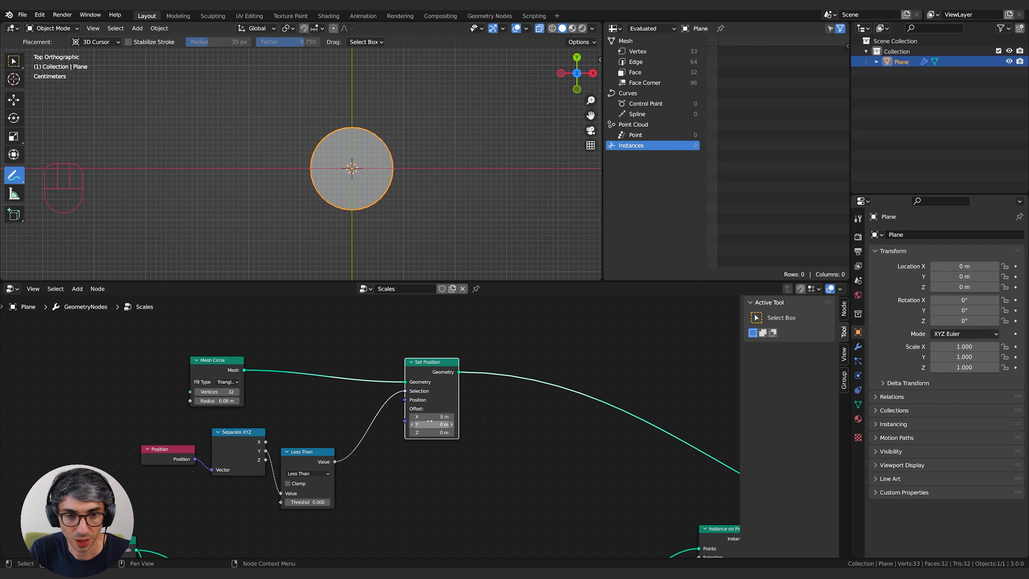
pyautogui.keyDown('shift'); pyautogui.moveTo(431, 423); pyautogui.dragTo(411, 424); pyautogui.keyUp('shift')
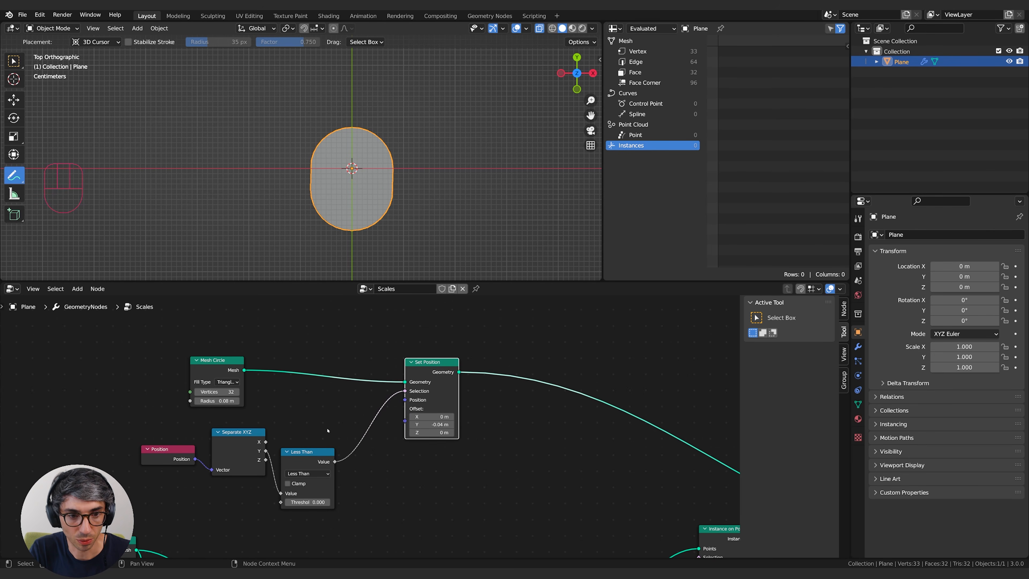
# Switch the comparison to Greater Than and set the Y offset of Set Position to 0.1 m.
pyautogui.click(307, 473)
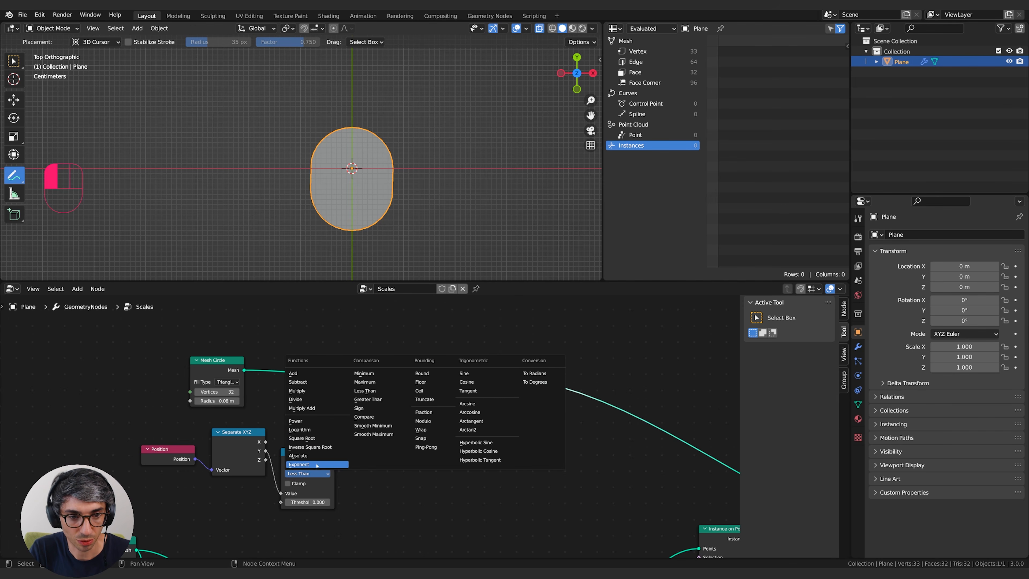
pyautogui.click(366, 398)
pyautogui.keyDown('shift'); pyautogui.moveTo(431, 423); pyautogui.dragTo(445, 424); pyautogui.keyUp('shift')
# Sketch a downward annotation arrow through the extended end of the scale, seen edge-on.
pyautogui.moveTo(353, 244); pyautogui.dragTo(345, 208, button='middle')
pyautogui.press('KP_7')
pyautogui.moveTo(410, 204)
pyautogui.mouseDown(button='middle')
pyautogui.moveTo(345, 158)
pyautogui.moveTo(290, 139)
pyautogui.moveTo(290, 177)
pyautogui.mouseUp(button='middle')
pyautogui.moveTo(289, 177); pyautogui.dragTo(287, 144, button='middle')
pyautogui.moveTo(252, 163); pyautogui.dragTo(255, 187)
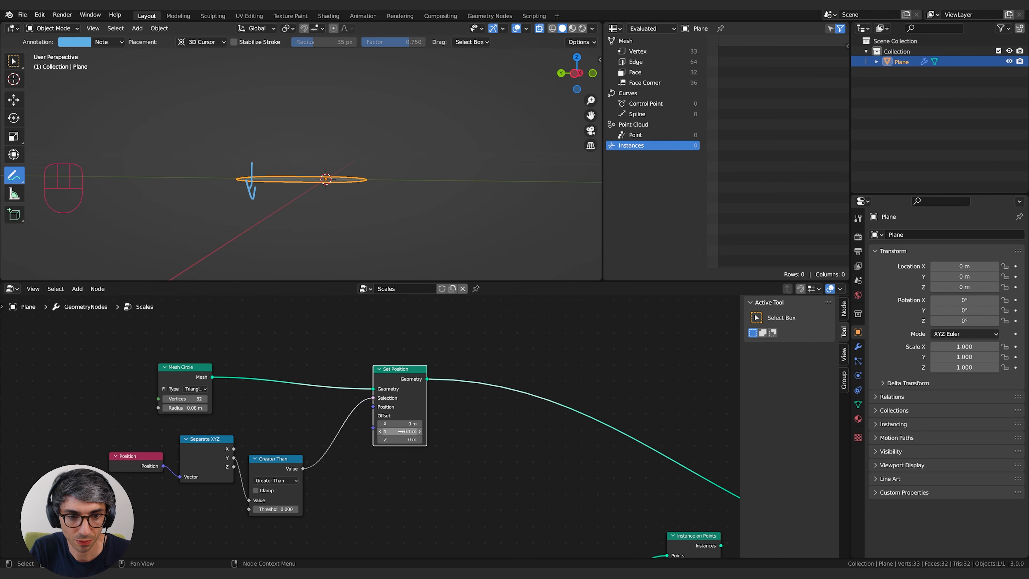
# Set the Set Position offset to 0.04 m in Y and -0.01 m in Z so the scale's extended end dips.
pyautogui.keyDown('shift'); pyautogui.moveTo(401, 439); pyautogui.dragTo(391, 439); pyautogui.keyUp('shift')
pyautogui.moveTo(215, 227); pyautogui.dragTo(214, 276, button='middle')
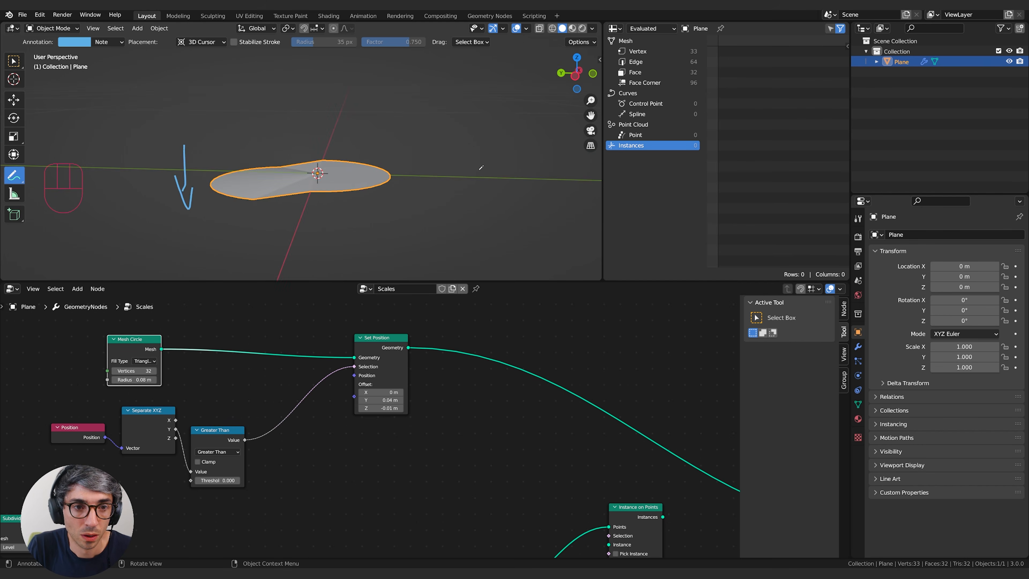
pyautogui.scroll(2, 398, 170)
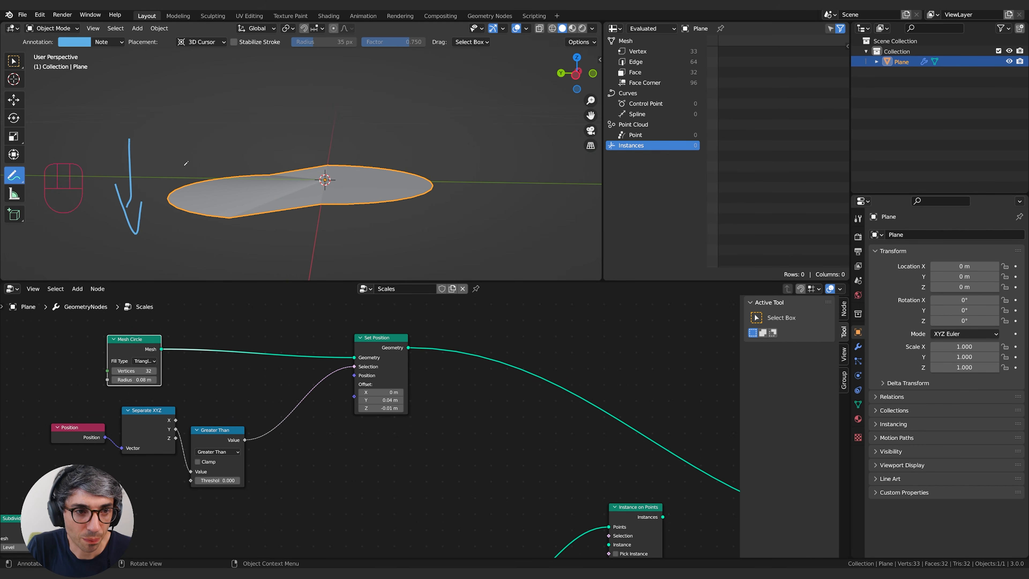
pyautogui.moveTo(295, 181); pyautogui.dragTo(329, 187, button='middle')
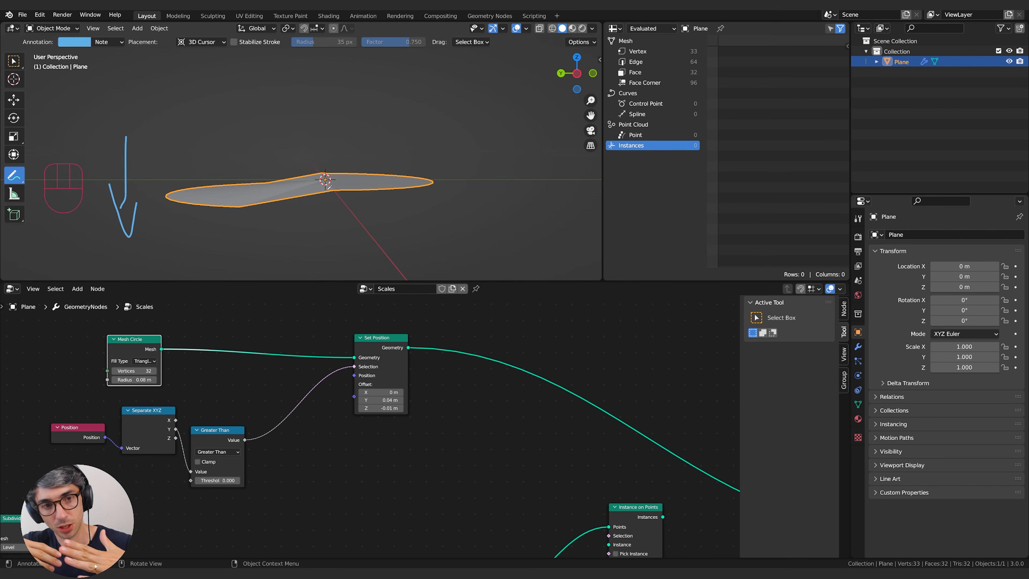
# Connect Set Position to the Instance input of Instance on Points and route its Instances output to the Group Output.
pyautogui.scroll(-9, 571, 422)
pyautogui.moveTo(600, 439); pyautogui.dragTo(508, 408, button='middle')
pyautogui.moveTo(555, 446); pyautogui.dragTo(479, 387)
pyautogui.moveTo(414, 434); pyautogui.dragTo(478, 427)
pyautogui.scroll(4, 455, 411)
pyautogui.moveTo(506, 373); pyautogui.dragTo(537, 416)
pyautogui.moveTo(546, 418); pyautogui.dragTo(574, 431)
pyautogui.moveTo(551, 207); pyautogui.dragTo(385, 224, button='middle')
pyautogui.scroll(-6, 494, 233)
pyautogui.scroll(-2, 495, 234)
pyautogui.scroll(-7, 386, 223)
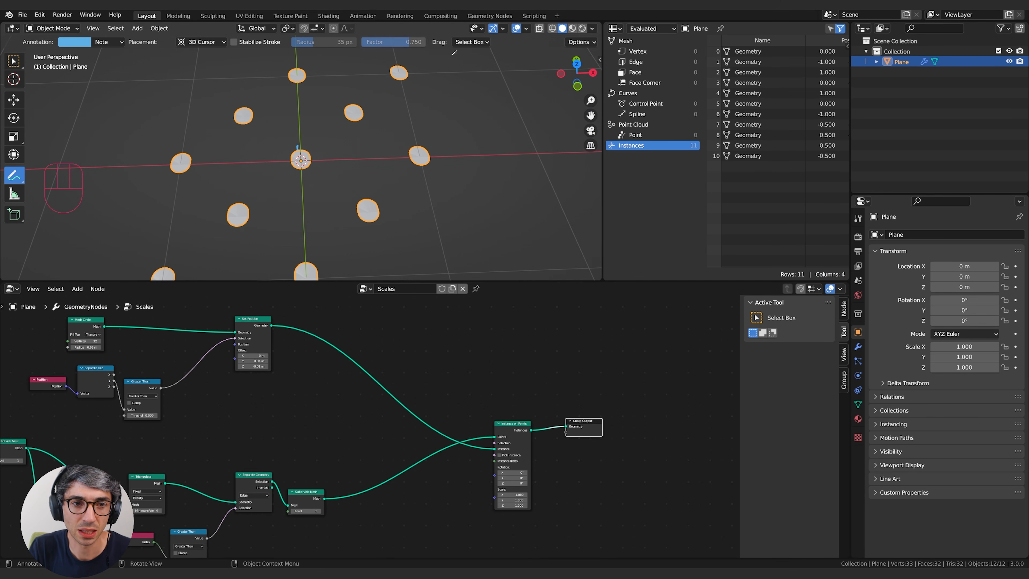
pyautogui.scroll(2, 297, 142)
pyautogui.keyDown('shift'); pyautogui.moveTo(296, 142); pyautogui.dragTo(385, 137, button='middle'); pyautogui.keyUp('shift')
# Expose the first Subdivide Mesh node's Level through the Group Input and set the modifier's Level to 4.
pyautogui.moveTo(292, 397); pyautogui.dragTo(527, 369, button='middle')
pyautogui.moveTo(238, 416); pyautogui.dragTo(246, 423)
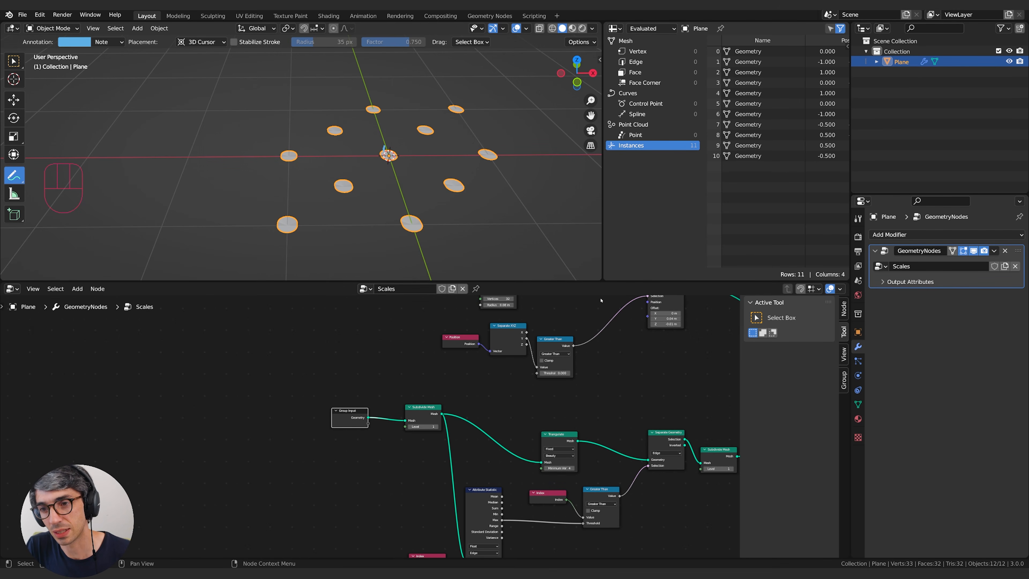
pyautogui.scroll(3, 409, 452)
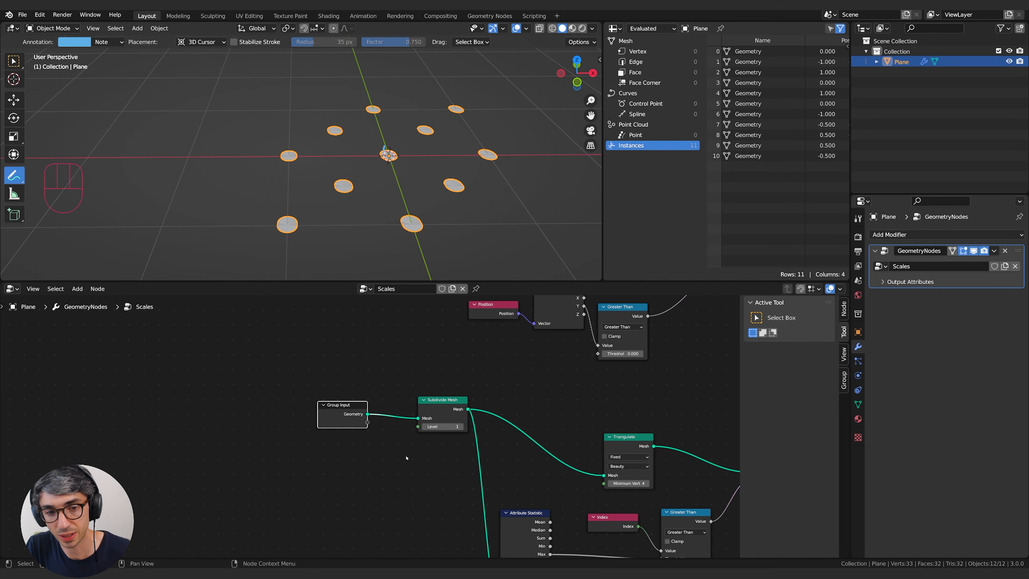
pyautogui.moveTo(336, 409); pyautogui.dragTo(445, 434)
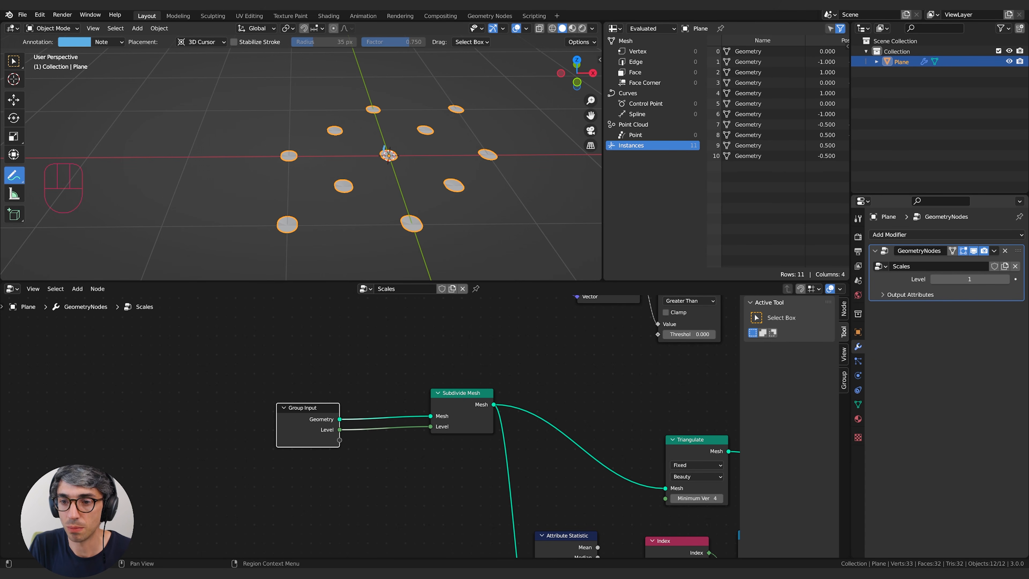
pyautogui.click(1006, 279)
pyautogui.click(1006, 279)
pyautogui.click(1005, 278)
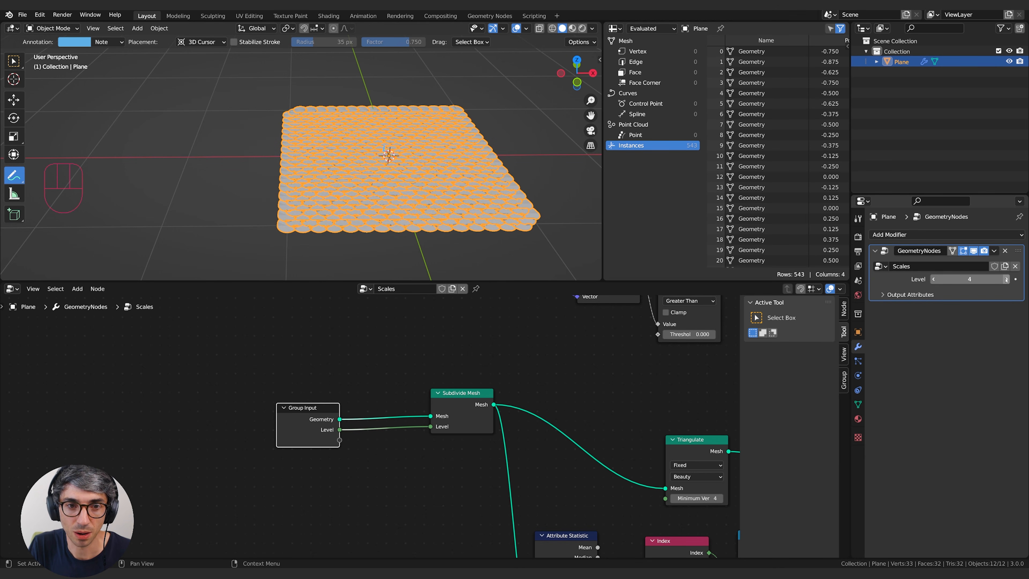
# Reduce the Mesh Circle's radius to 0.06 m and check how the scales overlap.
pyautogui.moveTo(375, 151); pyautogui.dragTo(420, 160, button='middle')
pyautogui.scroll(3, 426, 179)
pyautogui.scroll(-3, 419, 143)
pyautogui.scroll(-1, 583, 402)
pyautogui.keyDown('shift'); pyautogui.moveTo(543, 370); pyautogui.dragTo(518, 471, button='middle'); pyautogui.keyUp('shift')
pyautogui.moveTo(474, 183); pyautogui.dragTo(367, 223, button='middle')
pyautogui.keyDown('shift'); pyautogui.moveTo(624, 339); pyautogui.dragTo(361, 394, button='middle'); pyautogui.keyUp('shift')
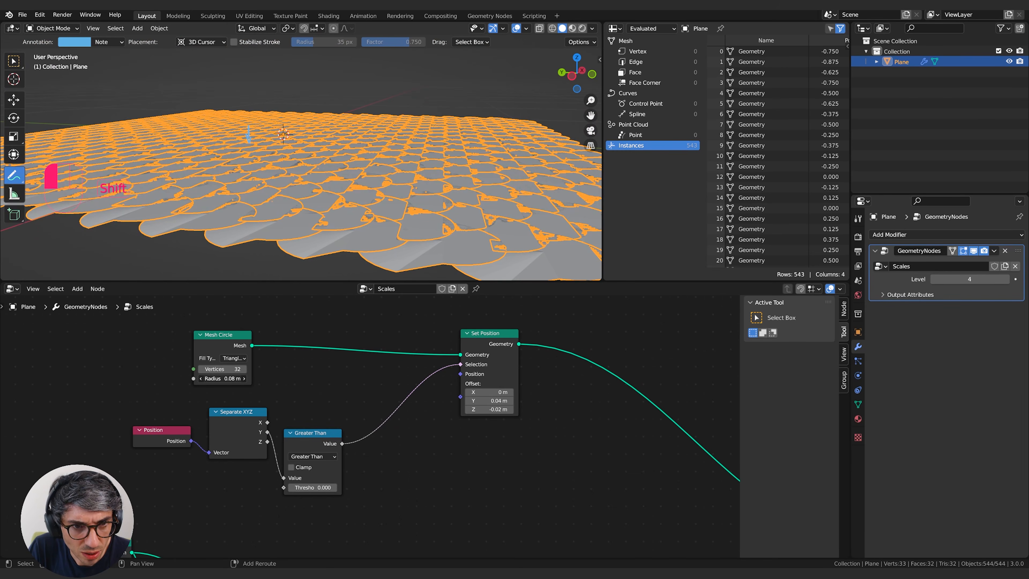
pyautogui.keyDown('shift'); pyautogui.moveTo(221, 378); pyautogui.dragTo(211, 379); pyautogui.keyUp('shift')
pyautogui.moveTo(381, 121); pyautogui.dragTo(368, 194, button='middle')
pyautogui.moveTo(381, 145); pyautogui.dragTo(378, 266, button='middle')
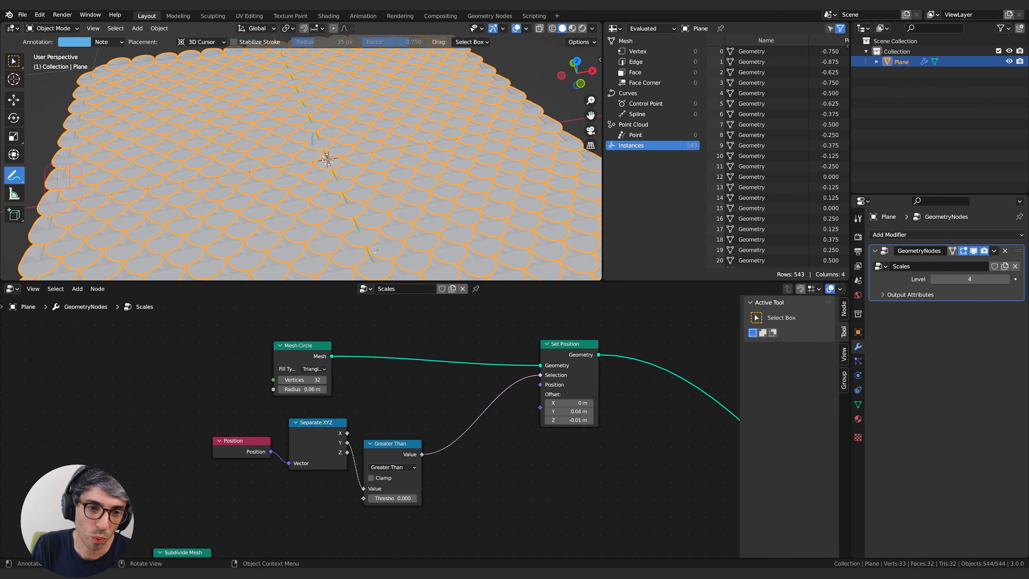
pyautogui.scroll(2, 394, 183)
pyautogui.moveTo(387, 171); pyautogui.dragTo(376, 239, button='middle')
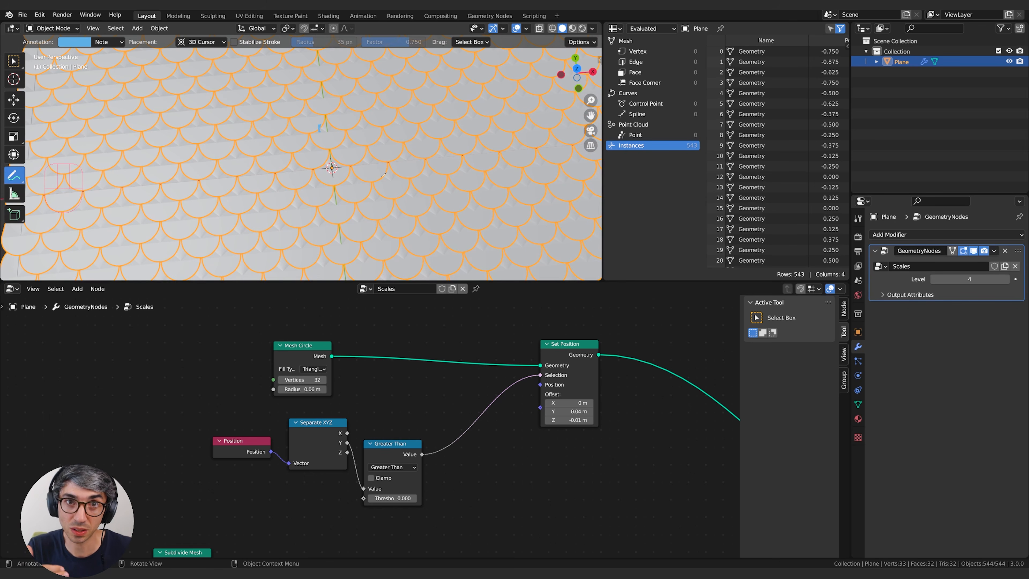
# Add an Ico Sphere node beside Mesh Circle and copy the circle's 0.06 m radius to it.
pyautogui.moveTo(158, 358); pyautogui.dragTo(237, 356, button='middle')
pyautogui.hotkey('shift', 'a')
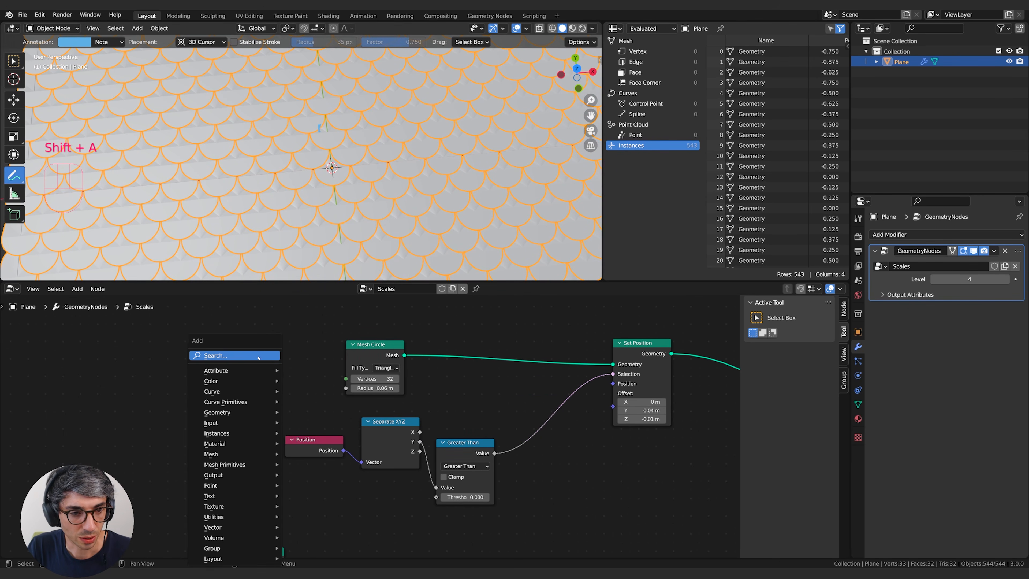
pyautogui.moveTo(243, 464)
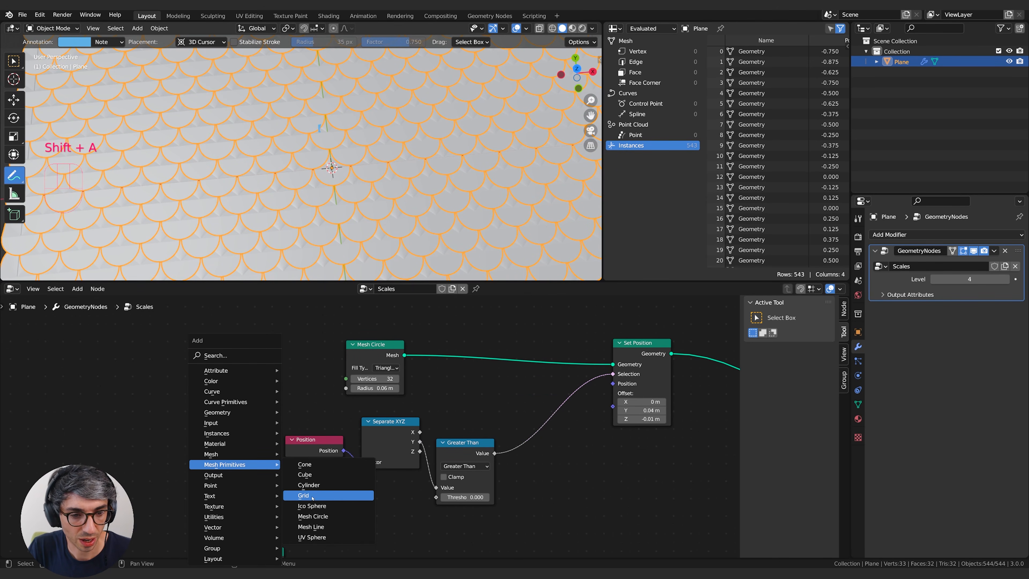
pyautogui.click(312, 506)
pyautogui.click(242, 388)
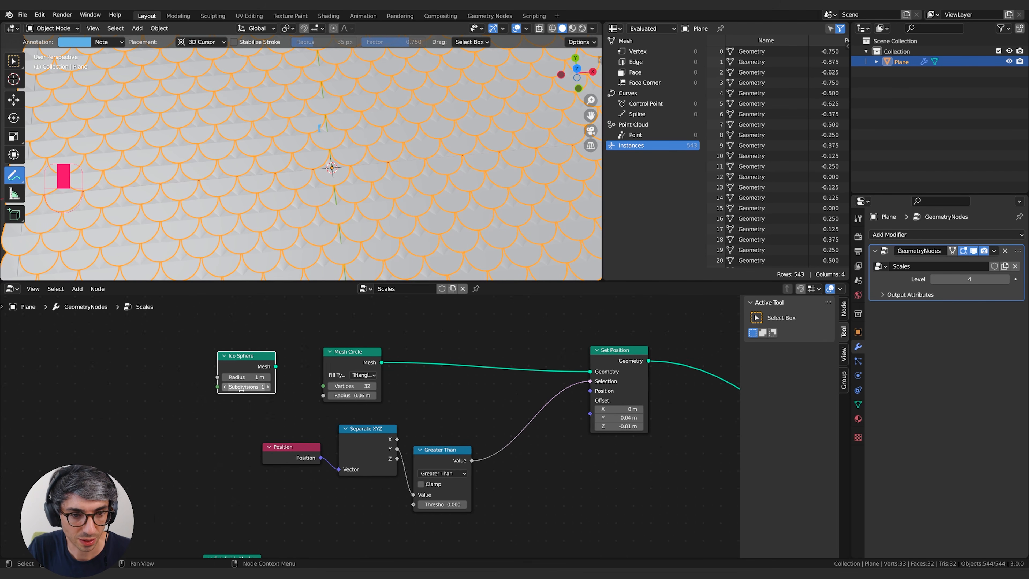
pyautogui.moveTo(242, 389); pyautogui.dragTo(201, 396, button='middle')
pyautogui.moveTo(194, 373); pyautogui.dragTo(217, 377)
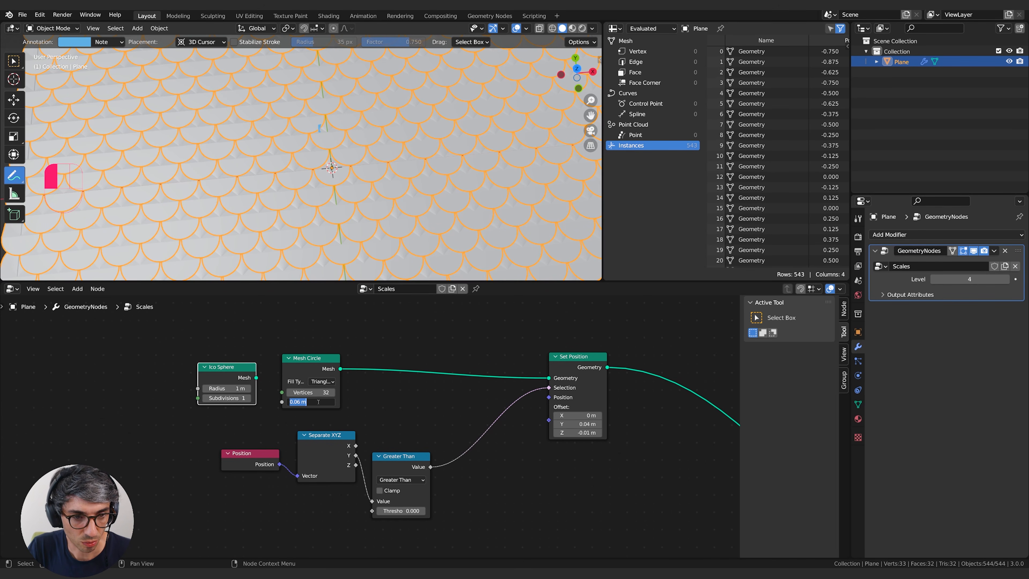
pyautogui.write('0.06 m')
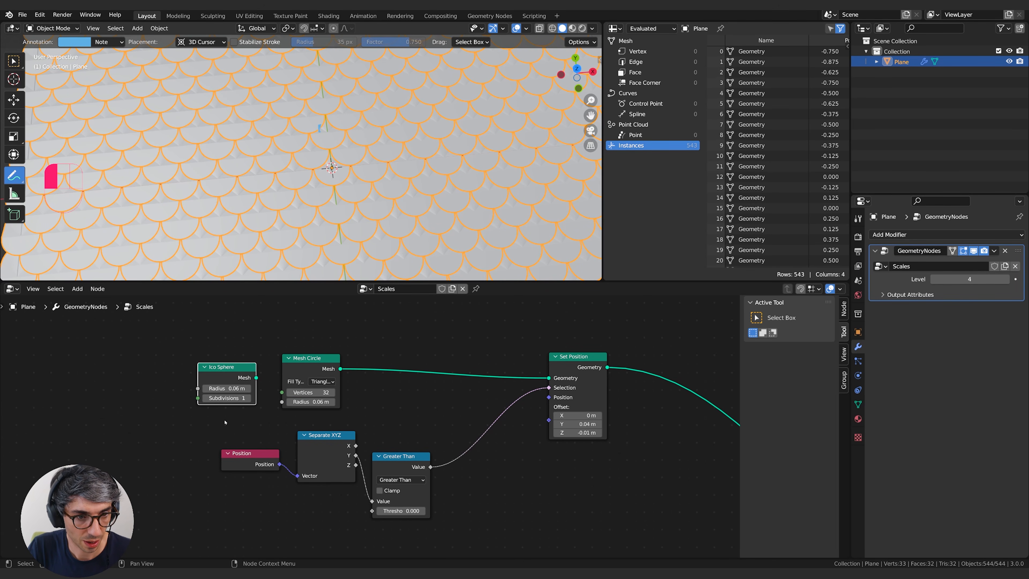
# Connect the Ico Sphere to Set Position's Geometry input in place of Mesh Circle and move the Ico Sphere node above it.
pyautogui.moveTo(258, 383); pyautogui.dragTo(220, 392, button='middle')
pyautogui.moveTo(218, 388); pyautogui.dragTo(512, 388)
pyautogui.moveTo(324, 224); pyautogui.dragTo(357, 190, button='middle')
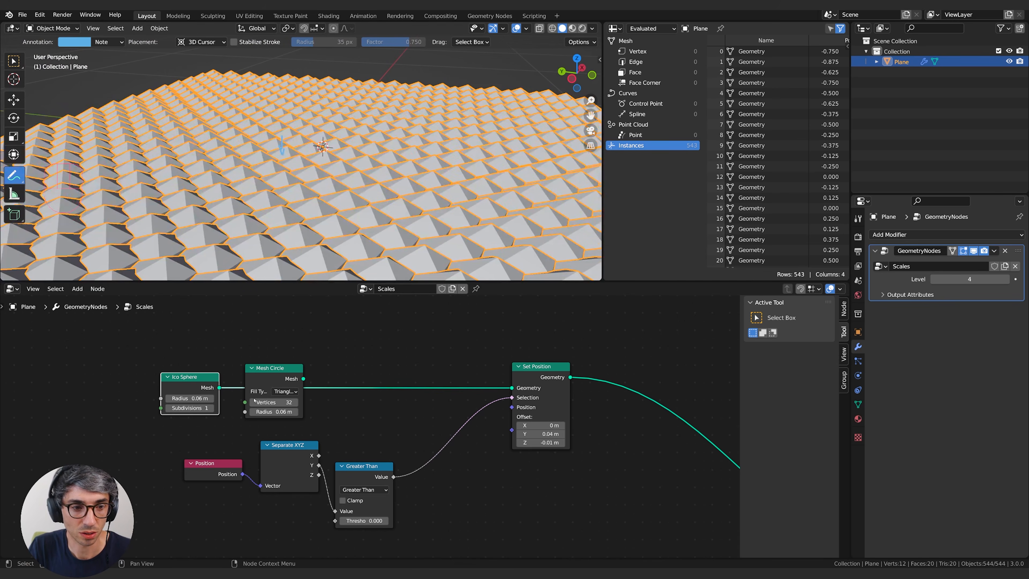
pyautogui.moveTo(328, 343); pyautogui.dragTo(302, 347, button='middle')
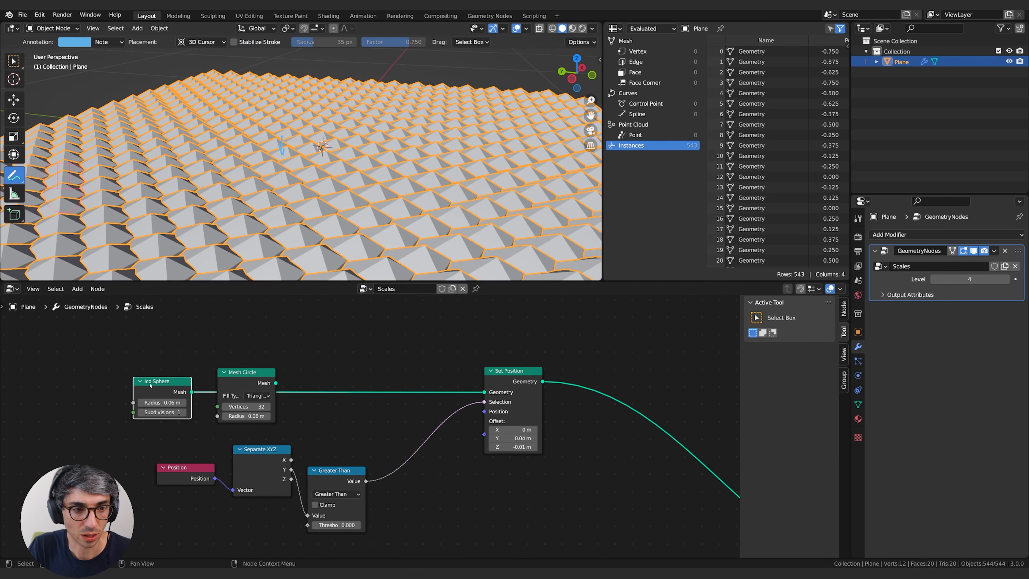
pyautogui.moveTo(396, 346); pyautogui.dragTo(422, 343, button='middle')
pyautogui.moveTo(194, 374); pyautogui.dragTo(310, 338)
# Insert a Transform node between Ico Sphere and Set Position and flatten the scale with a Z scale of 0.120.
pyautogui.click(392, 331)
pyautogui.hotkey('shift', 'a')
pyautogui.click(361, 220)
pyautogui.write('tra')
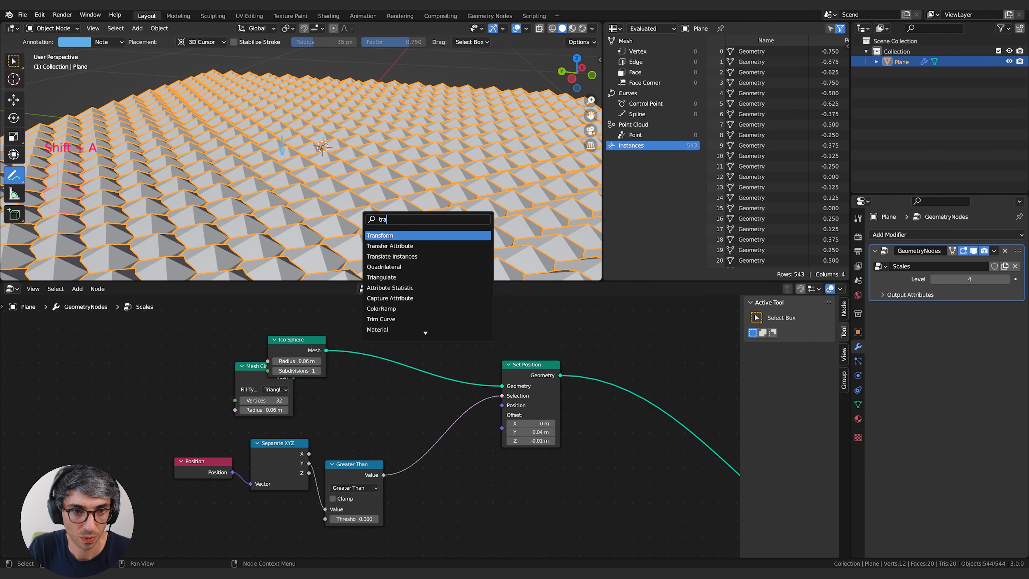
pyautogui.press('Return')
pyautogui.click(370, 311)
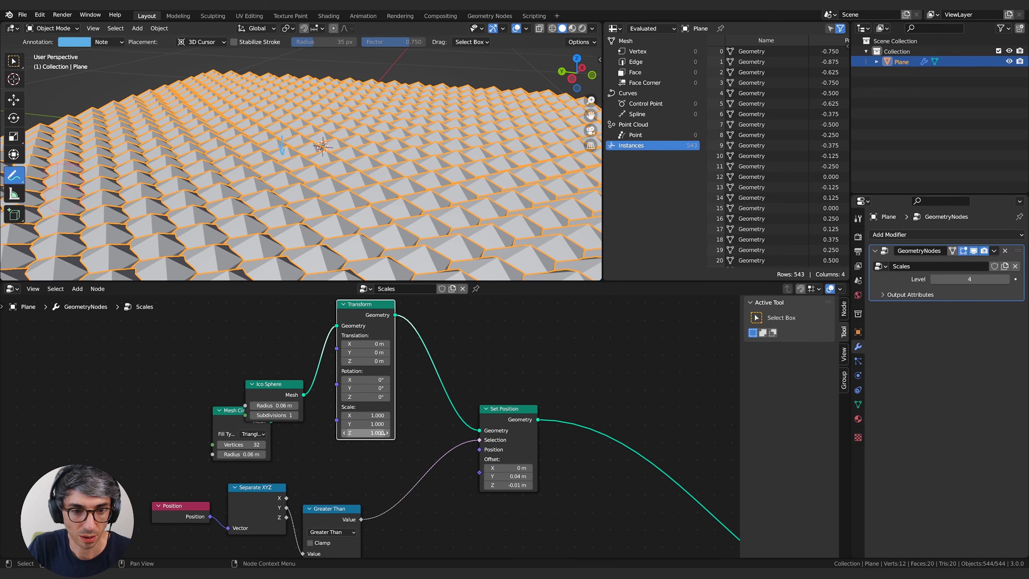
pyautogui.moveTo(366, 432); pyautogui.dragTo(344, 432)
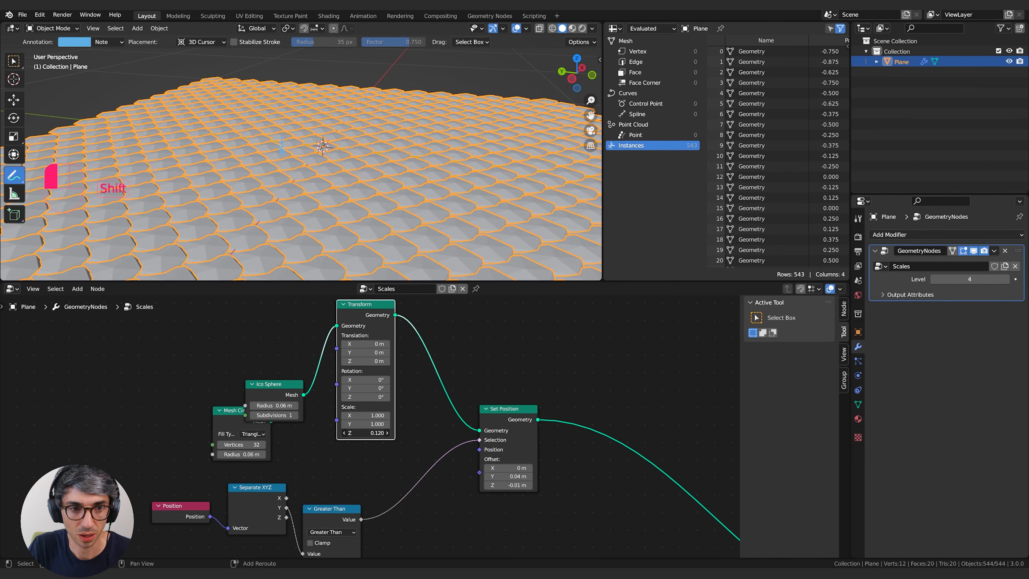
pyautogui.moveTo(454, 219); pyautogui.dragTo(506, 188, button='middle')
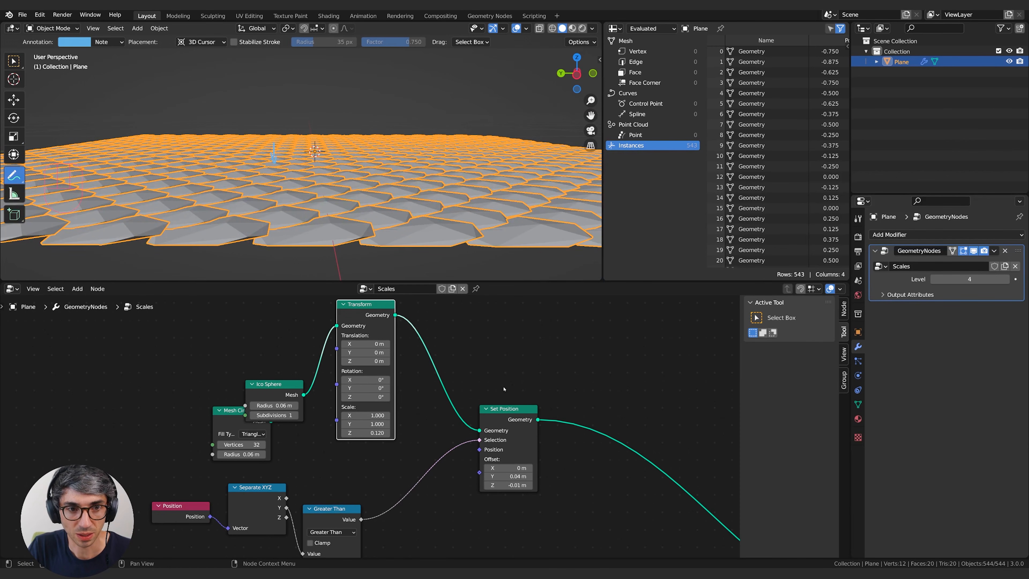
# Move the Mesh Circle node clear of Ico Sphere and set the Ico Sphere's Subdivisions to 2.
pyautogui.moveTo(248, 413); pyautogui.dragTo(184, 431)
pyautogui.moveTo(348, 162); pyautogui.dragTo(364, 203, button='middle')
pyautogui.moveTo(410, 222); pyautogui.dragTo(296, 171, button='middle')
pyautogui.scroll(-3, 645, 415)
# Insert a Set Shade Smooth node between Set Position and Instance on Points, and set the Ico Sphere's Subdivisions to 3.
pyautogui.moveTo(646, 414); pyautogui.dragTo(523, 370, button='middle')
pyautogui.hotkey('shift', 'a')
pyautogui.click(434, 355)
pyautogui.write('set shad')
pyautogui.press('Return')
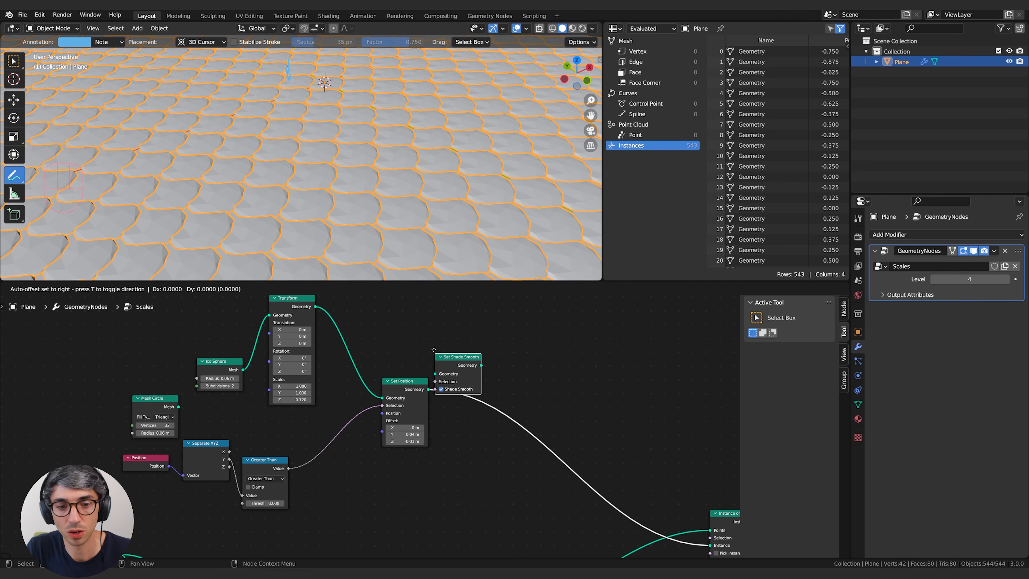
pyautogui.click(484, 383)
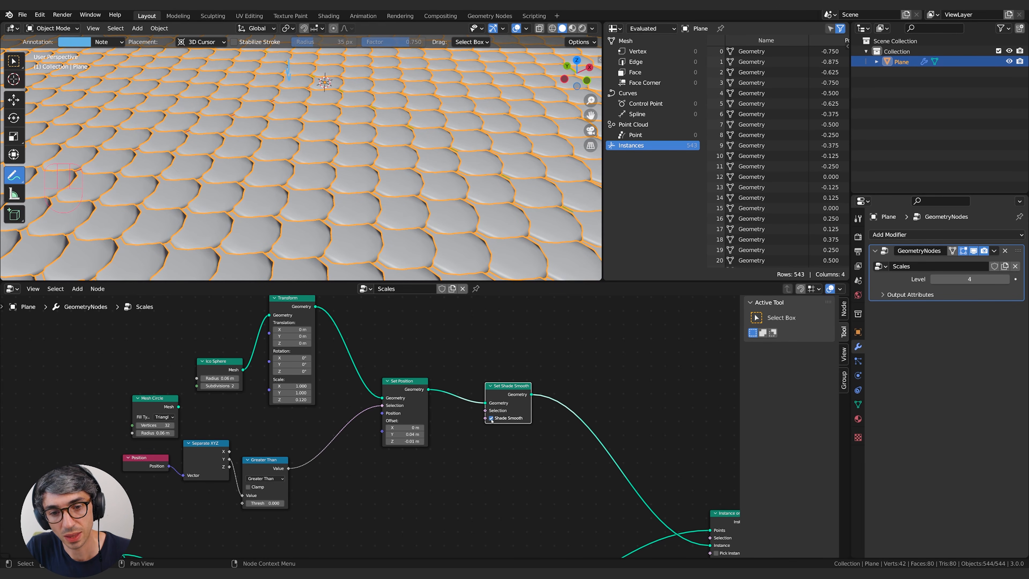
pyautogui.moveTo(509, 226); pyautogui.dragTo(469, 255, button='middle')
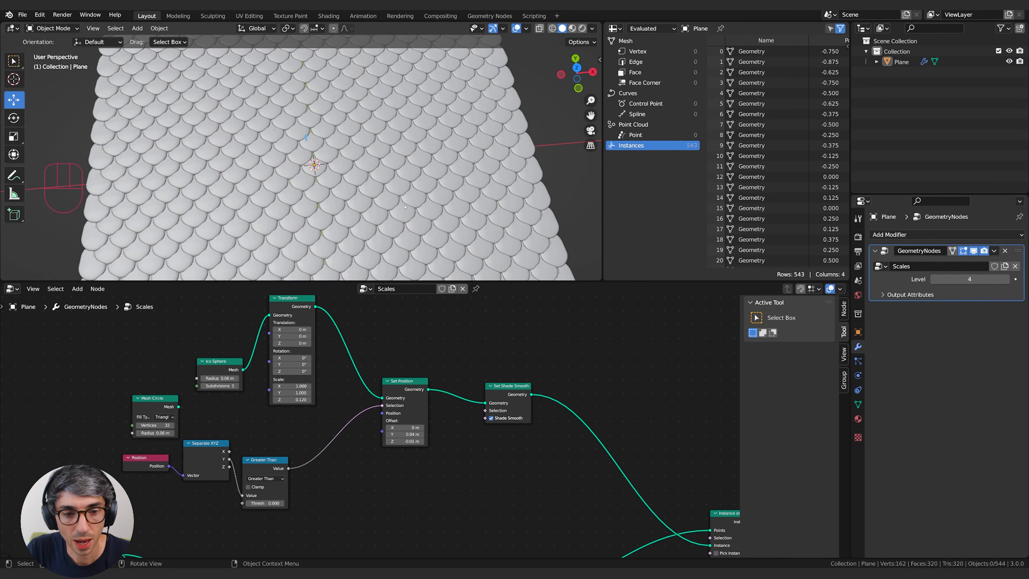
# Add a UV Sphere to the scene and move it away from the scale-covered plane.
pyautogui.moveTo(386, 221); pyautogui.dragTo(395, 170, button='middle')
pyautogui.scroll(-6, 436, 118)
pyautogui.hotkey('shift', 'a')
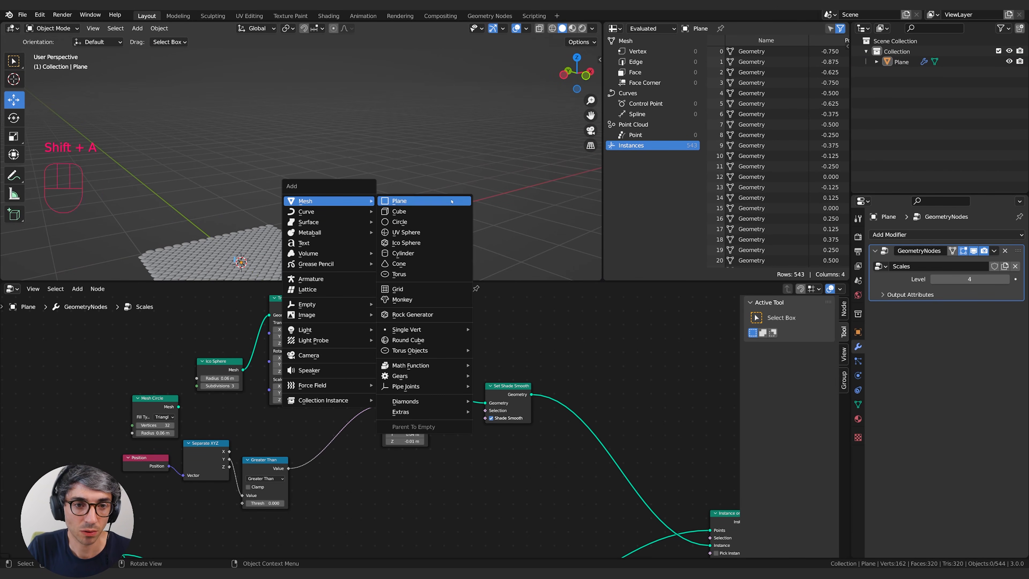
pyautogui.click(406, 232)
pyautogui.press('g')
pyautogui.click(506, 109)
pyautogui.keyDown('shift'); pyautogui.moveTo(507, 108); pyautogui.dragTo(464, 135, button='middle'); pyautogui.keyUp('shift')
pyautogui.moveTo(411, 165); pyautogui.dragTo(434, 156, button='middle')
# Give the sphere a geometry node modifier and assign the existing Scales node group to it.
pyautogui.click(423, 289)
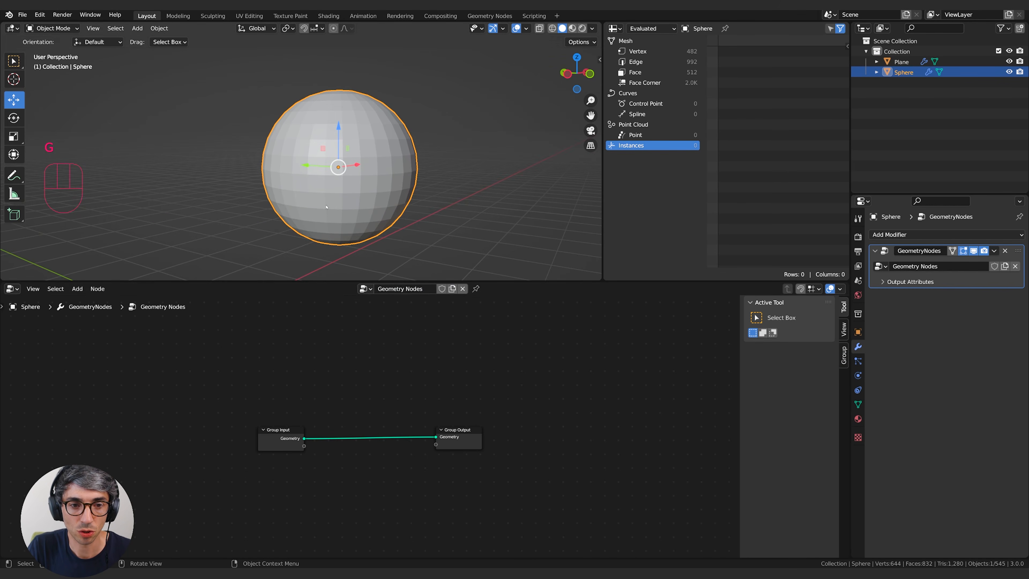
pyautogui.click(365, 289)
pyautogui.click(373, 314)
pyautogui.moveTo(406, 195); pyautogui.dragTo(457, 173, button='middle')
pyautogui.hotkey('alt', 'a')
pyautogui.click(423, 230)
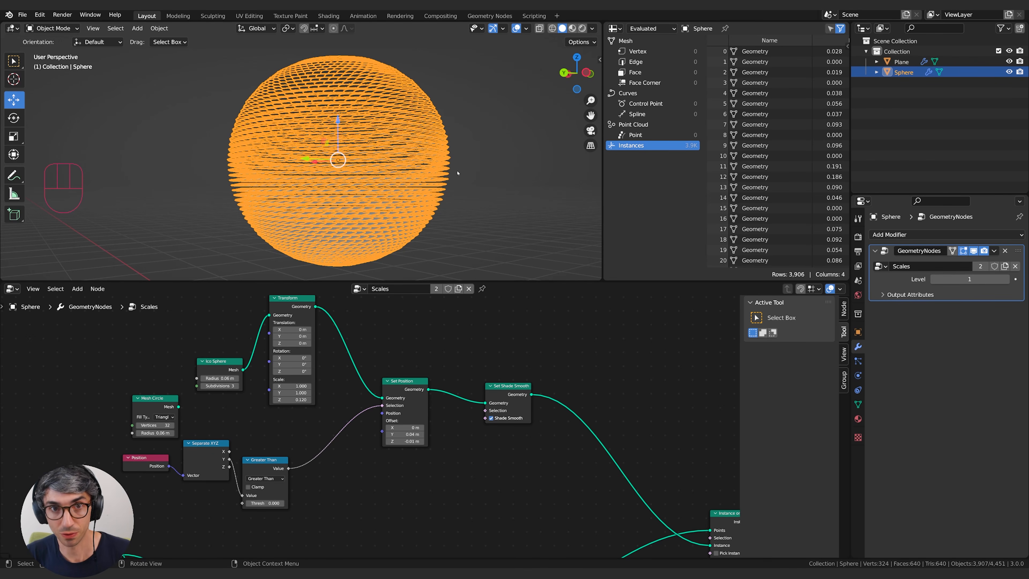
# Add an Align Euler to Vector node and place it beside Instance on Points, below the points link.
pyautogui.moveTo(356, 478); pyautogui.dragTo(300, 487, button='middle')
pyautogui.scroll(3, 300, 487)
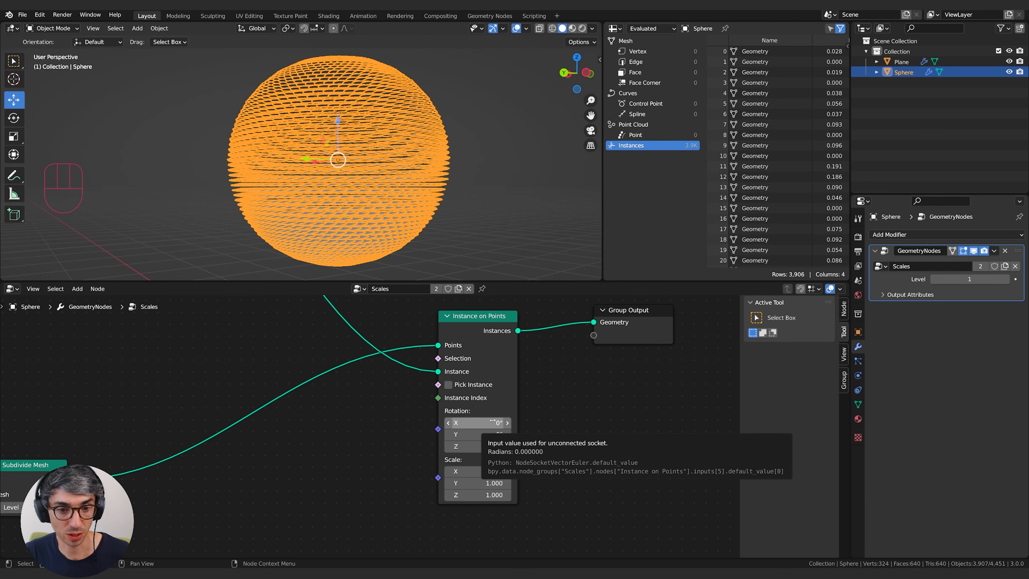
pyautogui.moveTo(344, 430); pyautogui.dragTo(383, 421, button='middle')
pyautogui.hotkey('shift', 'a')
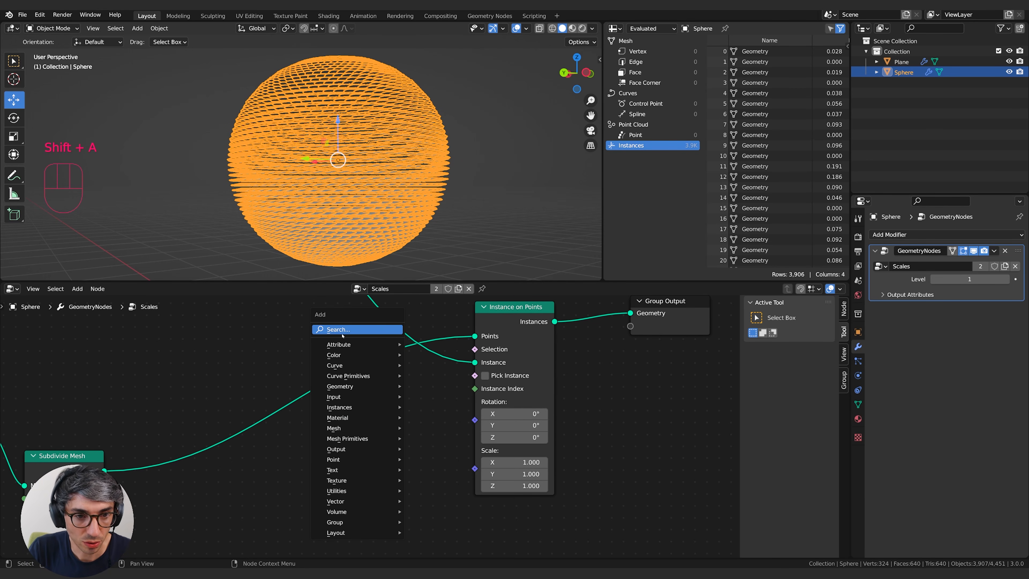
pyautogui.write('aligh')
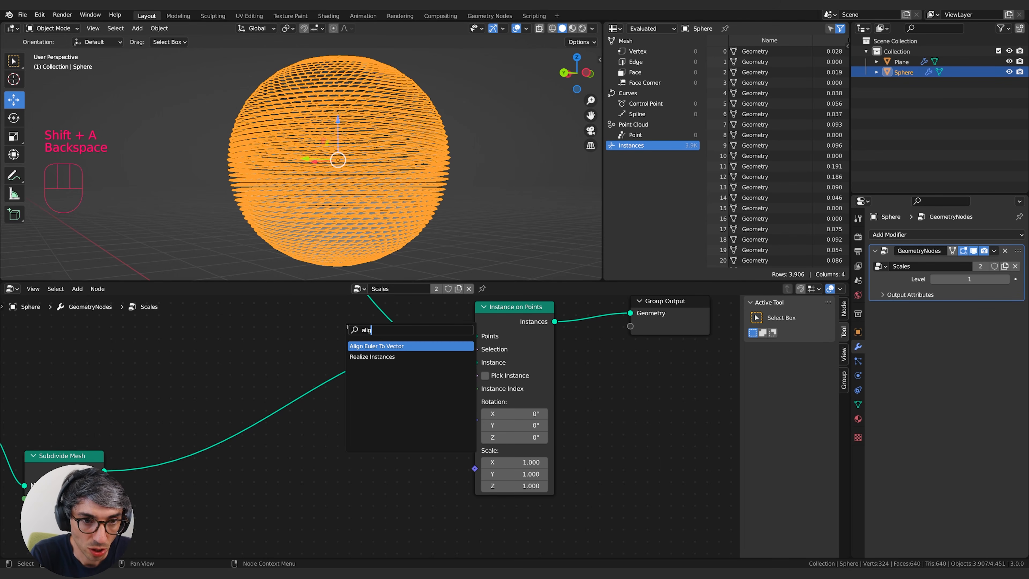
pyautogui.press('Return')
pyautogui.click(379, 420)
pyautogui.moveTo(379, 420); pyautogui.dragTo(460, 318, button='middle')
pyautogui.moveTo(472, 314); pyautogui.dragTo(460, 347)
pyautogui.moveTo(459, 347); pyautogui.dragTo(369, 381, button='middle')
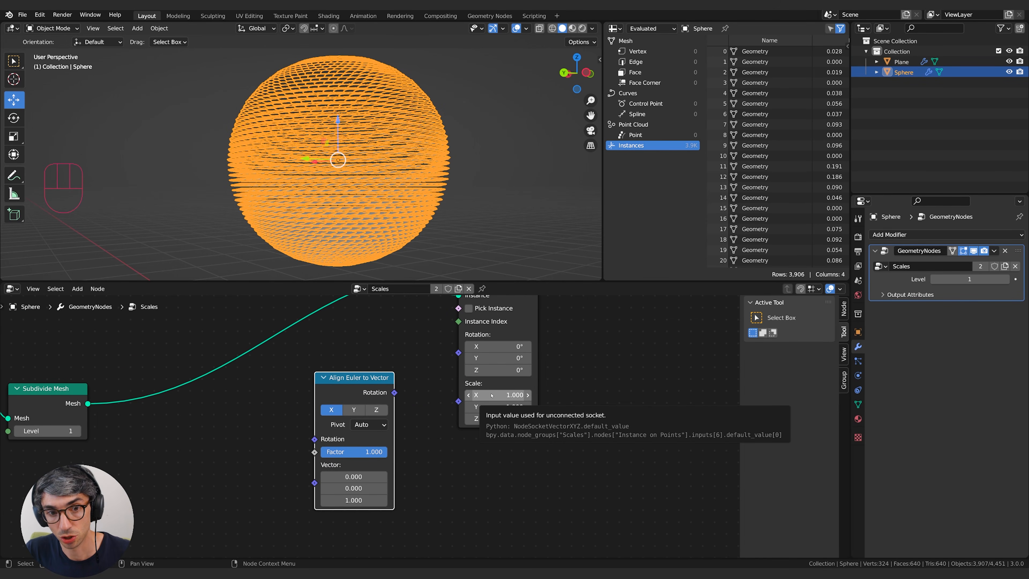
# Connect Align Euler to Vector's Rotation output to the Rotation input of Instance on Points.
pyautogui.moveTo(425, 411); pyautogui.dragTo(466, 392, button='middle')
pyautogui.scroll(-1, 287, 429)
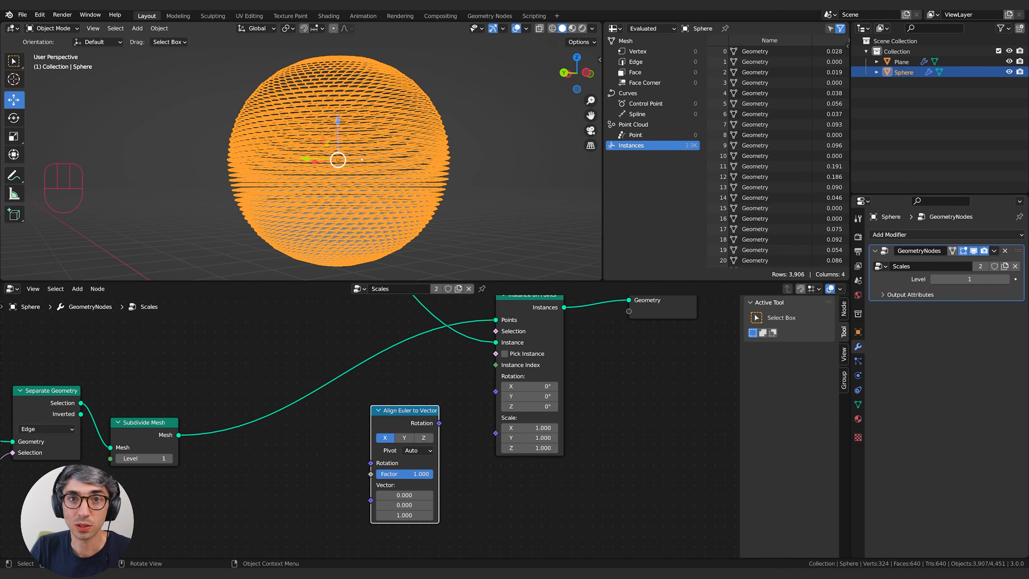
pyautogui.moveTo(408, 406); pyautogui.dragTo(498, 393)
pyautogui.moveTo(478, 194); pyautogui.dragTo(370, 172, button='middle')
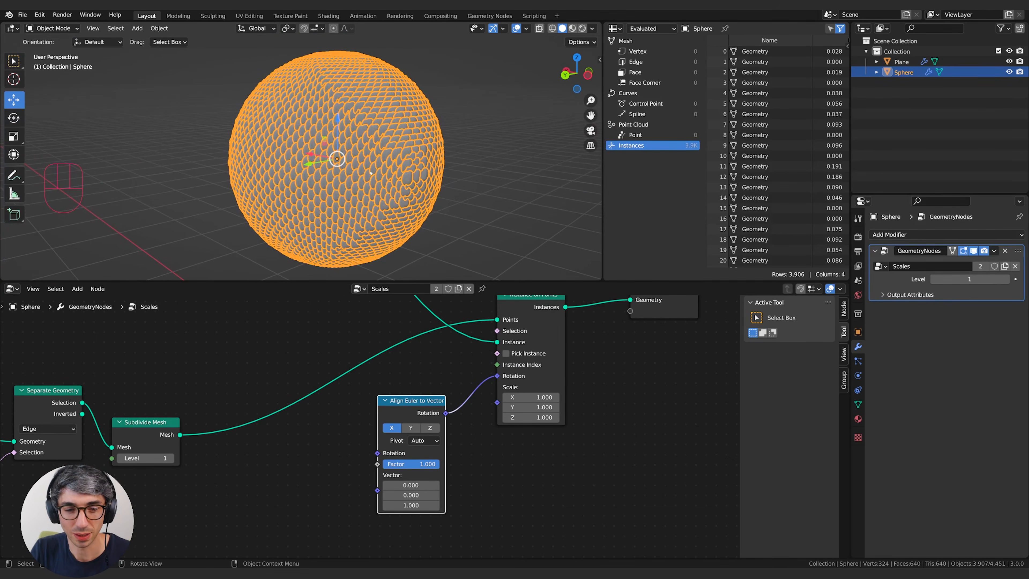
# Add a Normal input node beside the Vector input of Align Euler to Vector.
pyautogui.moveTo(335, 433); pyautogui.dragTo(361, 430, button='middle')
pyautogui.hotkey('shift', 'a')
pyautogui.write('normal')
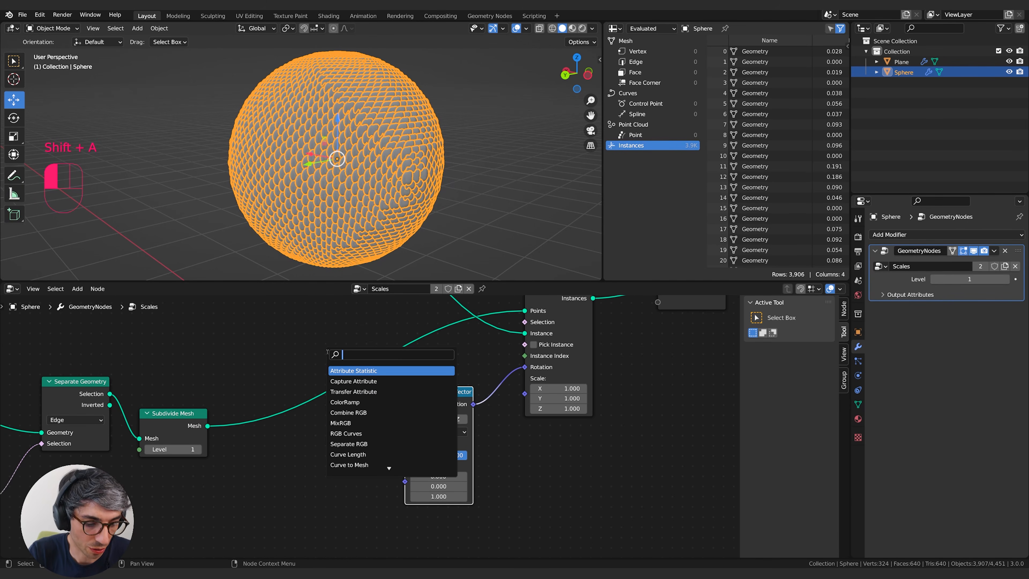
pyautogui.press('Return')
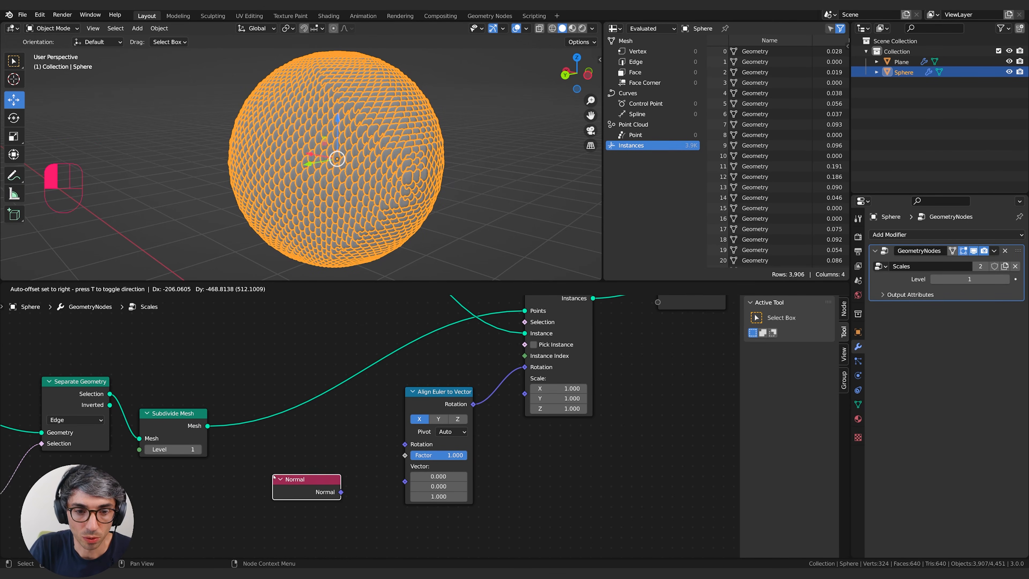
pyautogui.click(273, 475)
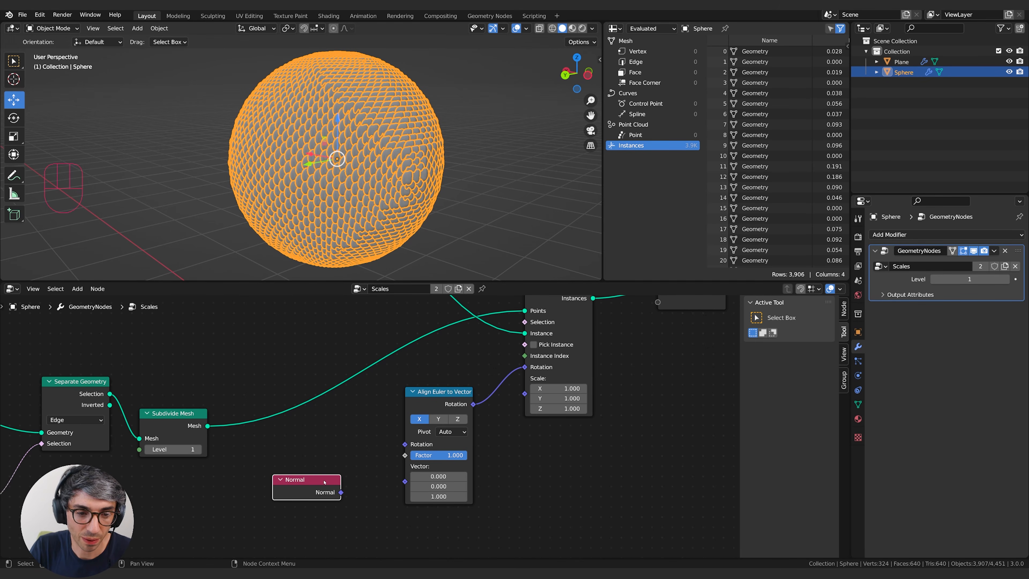
# Connect the Normal node's output to the Vector input of Align Euler to Vector.
pyautogui.moveTo(341, 493); pyautogui.dragTo(370, 454)
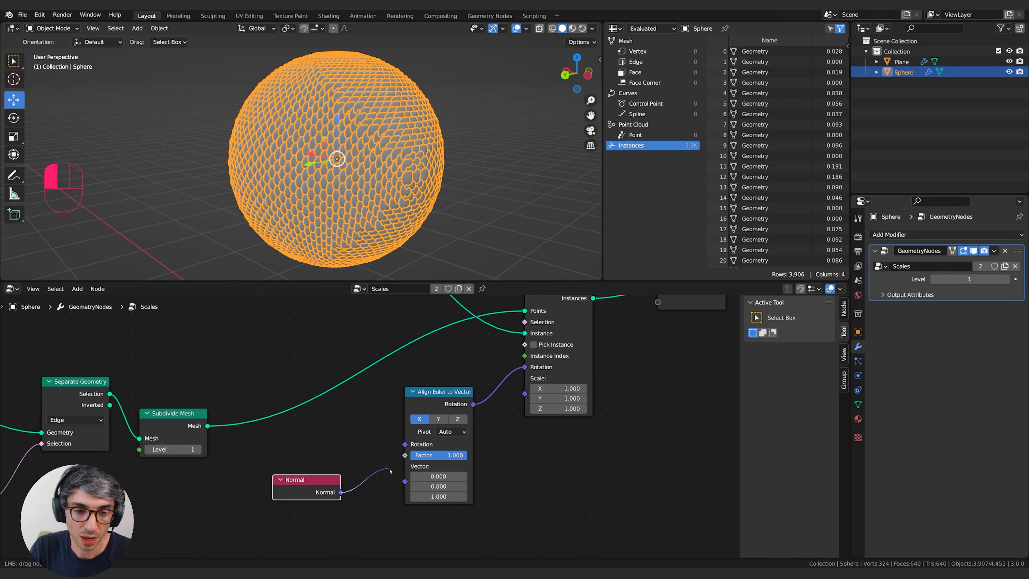
pyautogui.moveTo(404, 483); pyautogui.dragTo(404, 482)
pyautogui.moveTo(472, 196); pyautogui.dragTo(389, 178, button='middle')
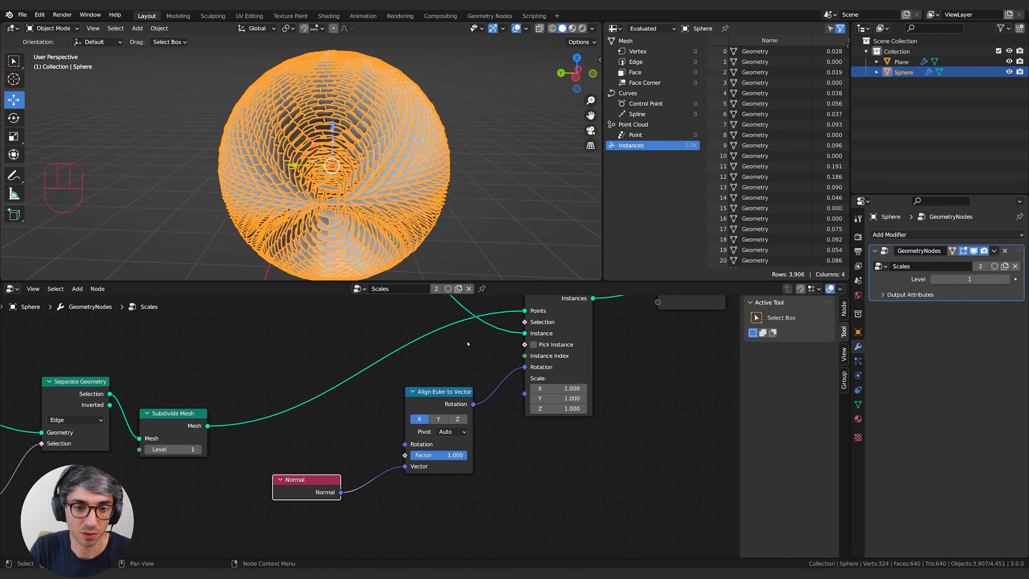
# Try the Y axis on Align Euler to Vector, settle on Z, and check the scales around the sphere.
pyautogui.click(440, 419)
pyautogui.click(457, 419)
pyautogui.moveTo(413, 219); pyautogui.dragTo(401, 170, button='middle')
pyautogui.click(433, 229)
pyautogui.scroll(3, 418, 207)
pyautogui.scroll(2, 312, 150)
pyautogui.scroll(-5, 324, 150)
pyautogui.click(381, 177)
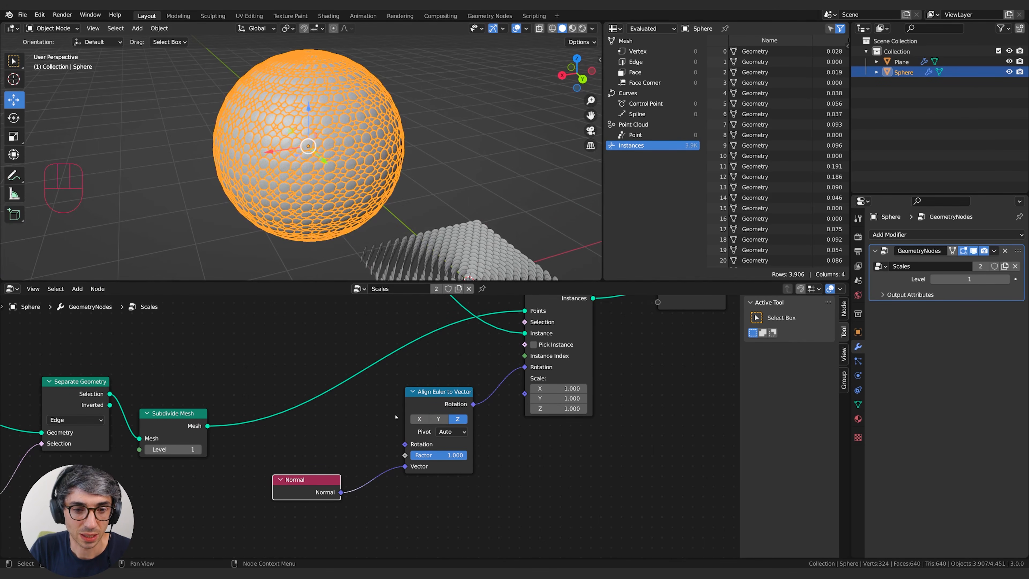
pyautogui.scroll(1, 359, 435)
pyautogui.scroll(-4, 359, 435)
# Examine the node chain from Group Input through Triangulate and Separate Geometry to Instance on Points to trace where the normals come from.
pyautogui.moveTo(331, 423); pyautogui.dragTo(399, 437, button='middle')
pyautogui.moveTo(490, 419); pyautogui.dragTo(477, 443)
pyautogui.moveTo(410, 498); pyautogui.dragTo(395, 525)
pyautogui.click(299, 441)
pyautogui.moveTo(299, 441); pyautogui.dragTo(310, 434)
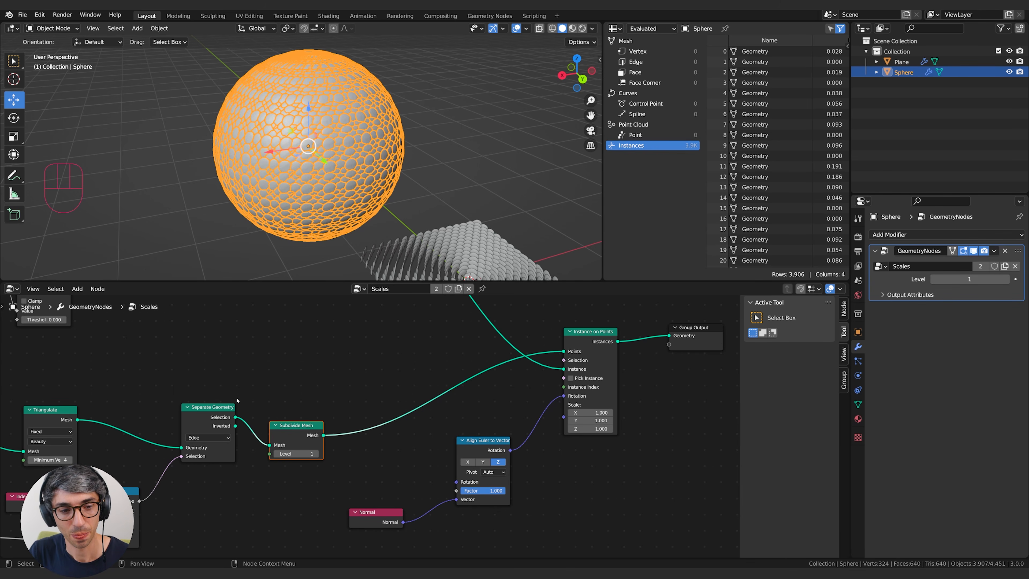
pyautogui.click(212, 364)
pyautogui.moveTo(212, 364); pyautogui.dragTo(402, 318, button='middle')
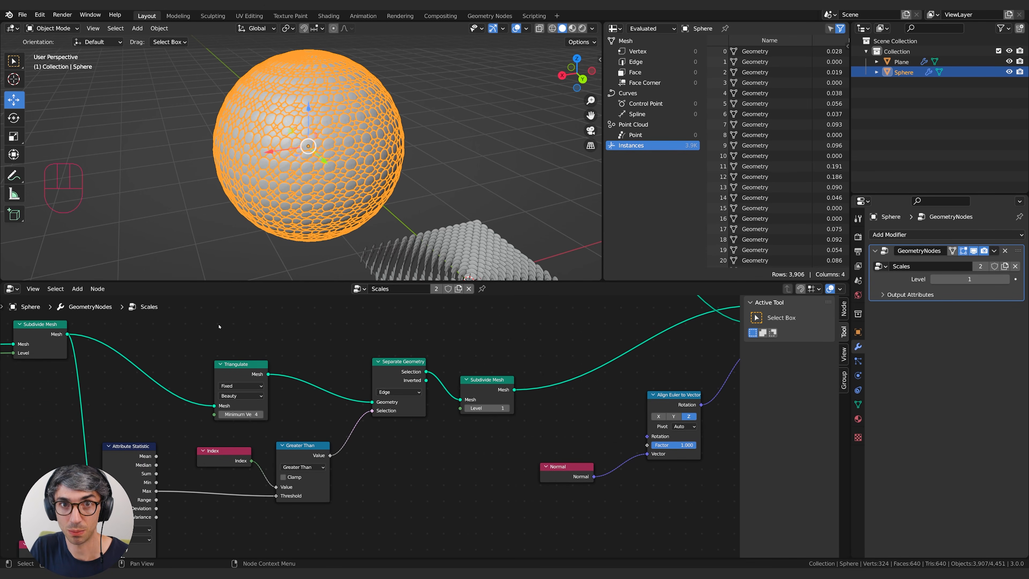
pyautogui.moveTo(219, 327); pyautogui.dragTo(364, 351, button='middle')
pyautogui.moveTo(179, 332); pyautogui.dragTo(181, 342)
pyautogui.moveTo(377, 367); pyautogui.dragTo(342, 352)
pyautogui.moveTo(469, 436); pyautogui.dragTo(252, 424, button='middle')
pyautogui.moveTo(475, 455); pyautogui.dragTo(424, 460)
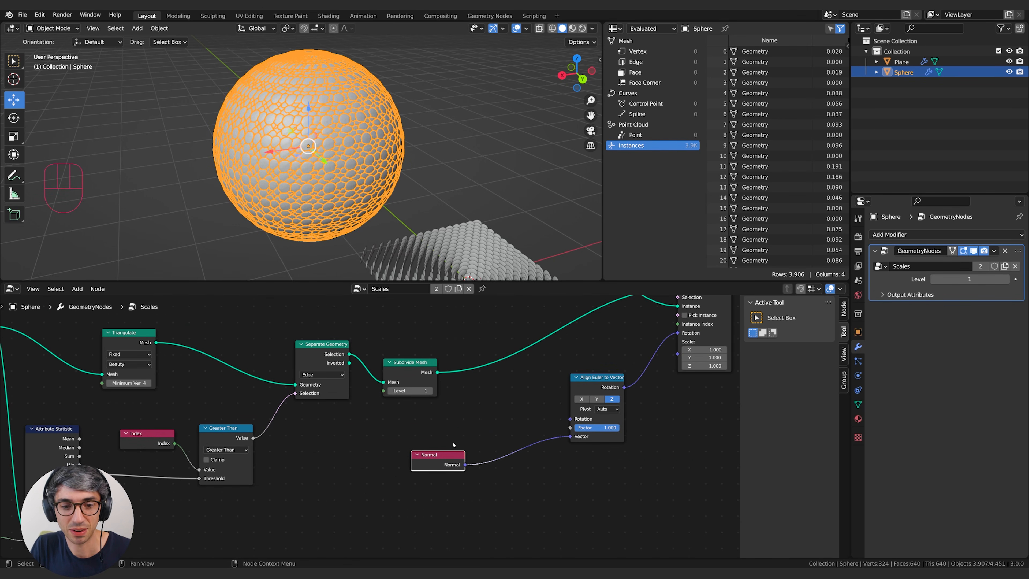
pyautogui.moveTo(446, 461); pyautogui.dragTo(479, 464)
pyautogui.moveTo(503, 439); pyautogui.dragTo(372, 463, button='middle')
pyautogui.moveTo(343, 492); pyautogui.dragTo(339, 486)
pyautogui.moveTo(348, 461); pyautogui.dragTo(315, 482, button='middle')
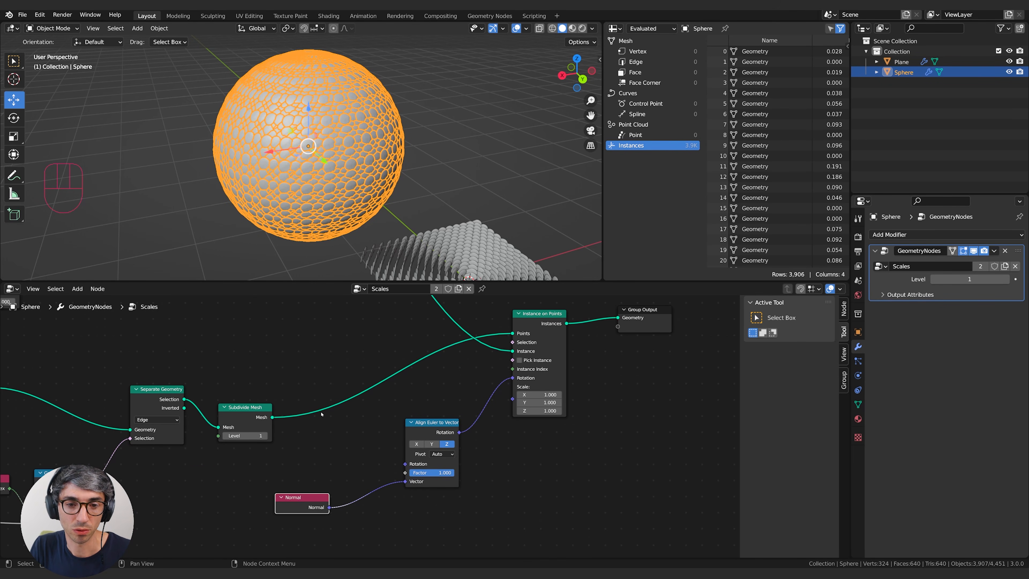
pyautogui.moveTo(539, 327); pyautogui.dragTo(539, 330)
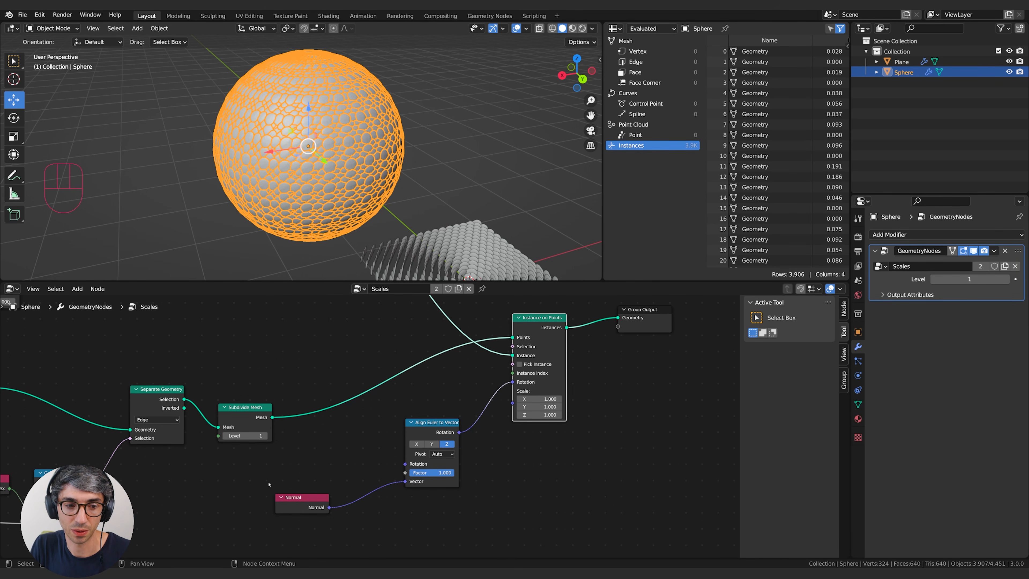
pyautogui.moveTo(295, 520); pyautogui.dragTo(382, 474, button='middle')
pyautogui.moveTo(174, 401); pyautogui.dragTo(382, 384, button='middle')
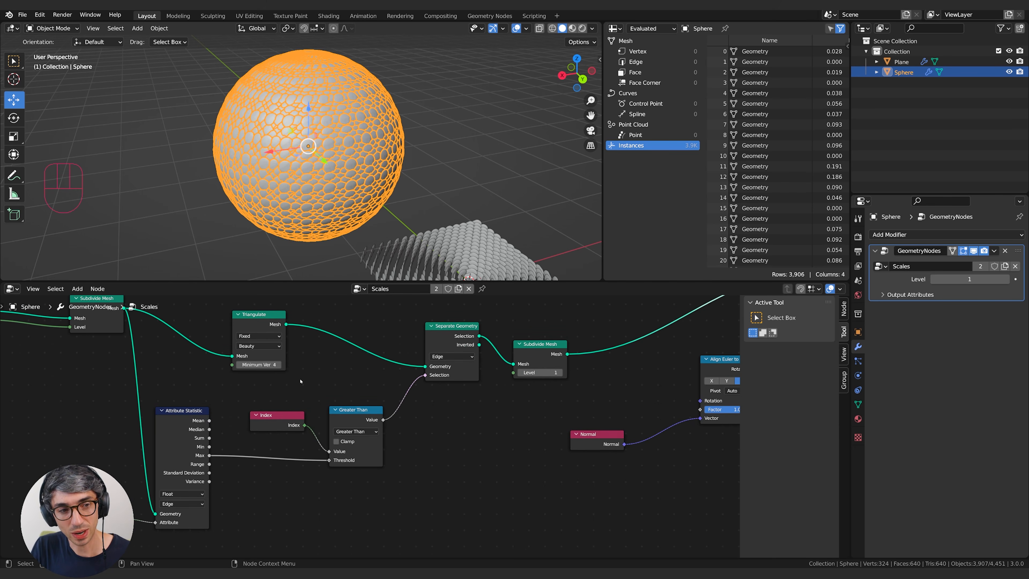
pyautogui.moveTo(116, 340); pyautogui.dragTo(226, 360, button='middle')
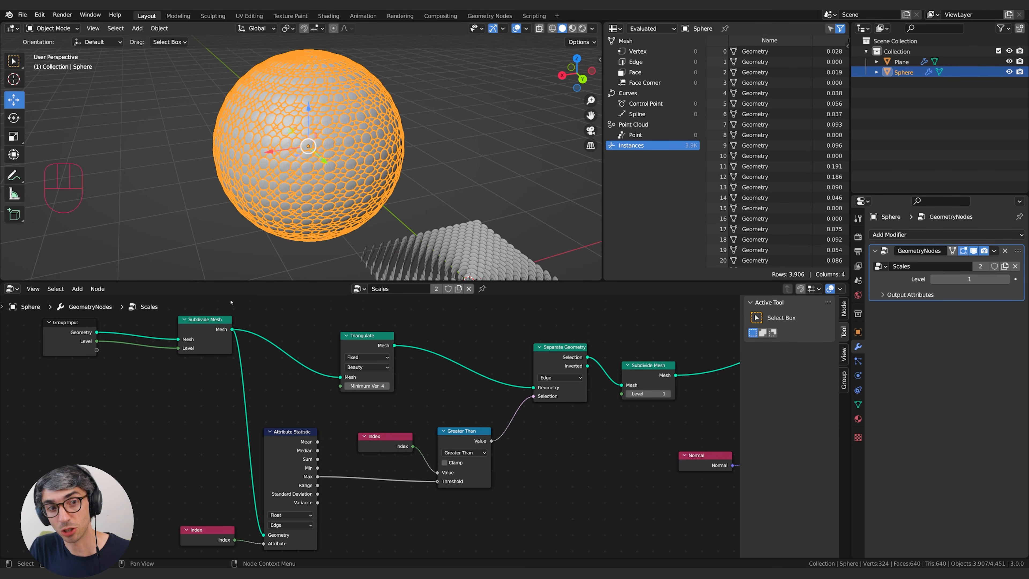
pyautogui.moveTo(552, 446); pyautogui.dragTo(309, 464, button='middle')
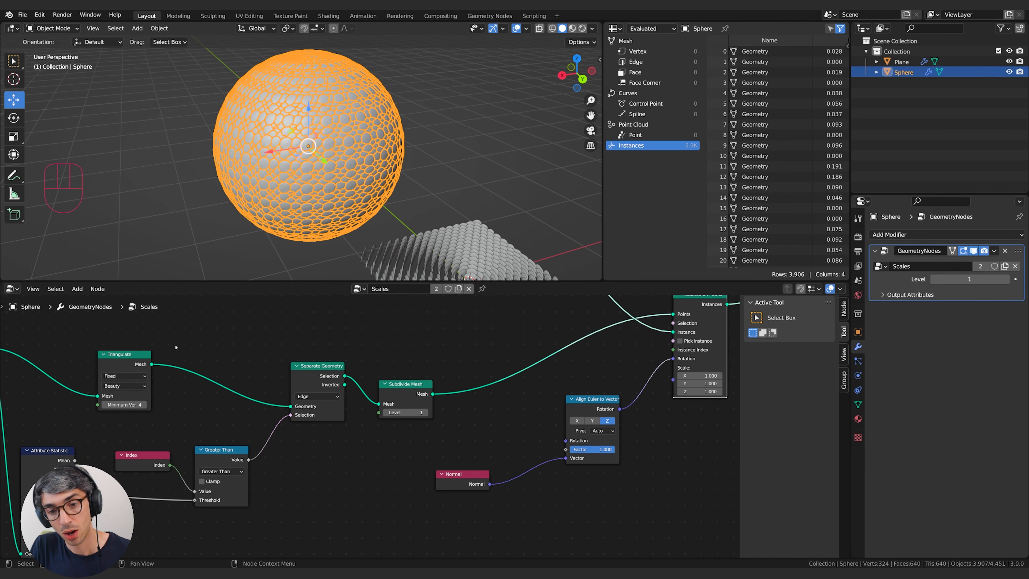
# Add a Transfer Attribute node below the second Subdivide Mesh, beside the Normal node.
pyautogui.moveTo(388, 381); pyautogui.dragTo(404, 355, button='middle')
pyautogui.hotkey('shift', 'a')
pyautogui.click(404, 356)
pyautogui.write('tra')
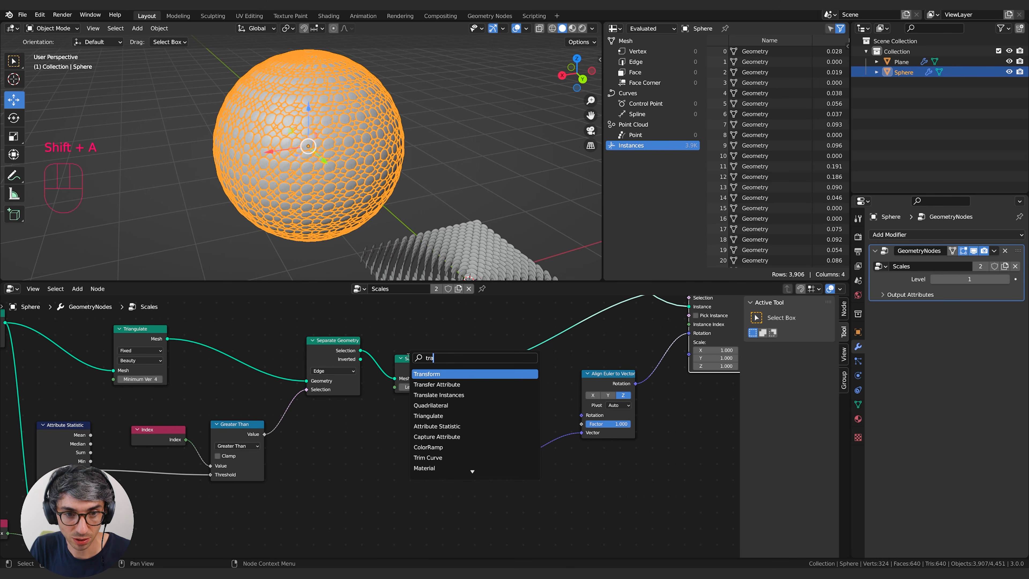
pyautogui.click(440, 382)
pyautogui.click(411, 481)
pyautogui.moveTo(410, 481); pyautogui.dragTo(546, 477, button='middle')
pyautogui.moveTo(601, 441); pyautogui.dragTo(532, 449, button='middle')
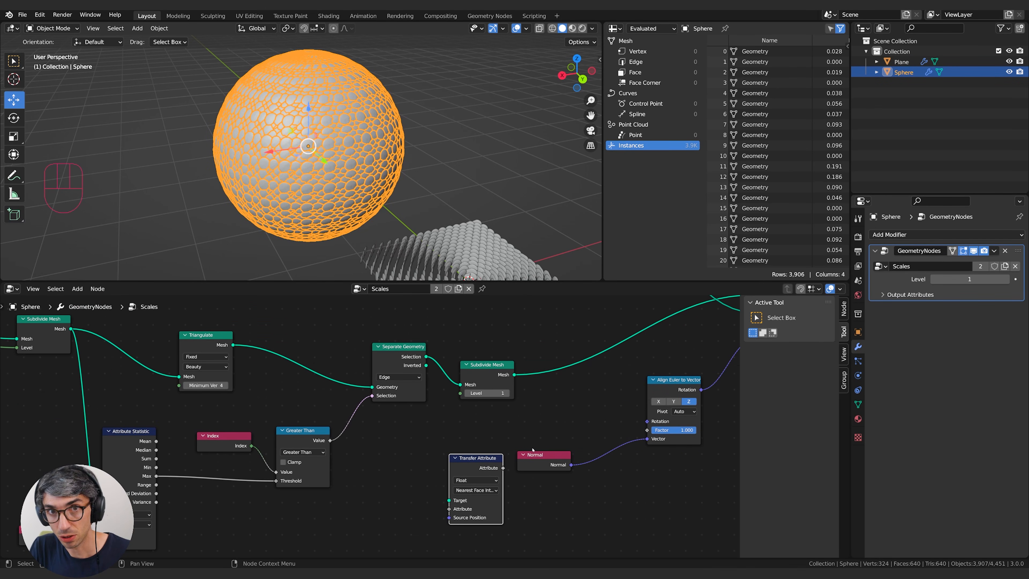
pyautogui.moveTo(546, 467); pyautogui.dragTo(549, 462)
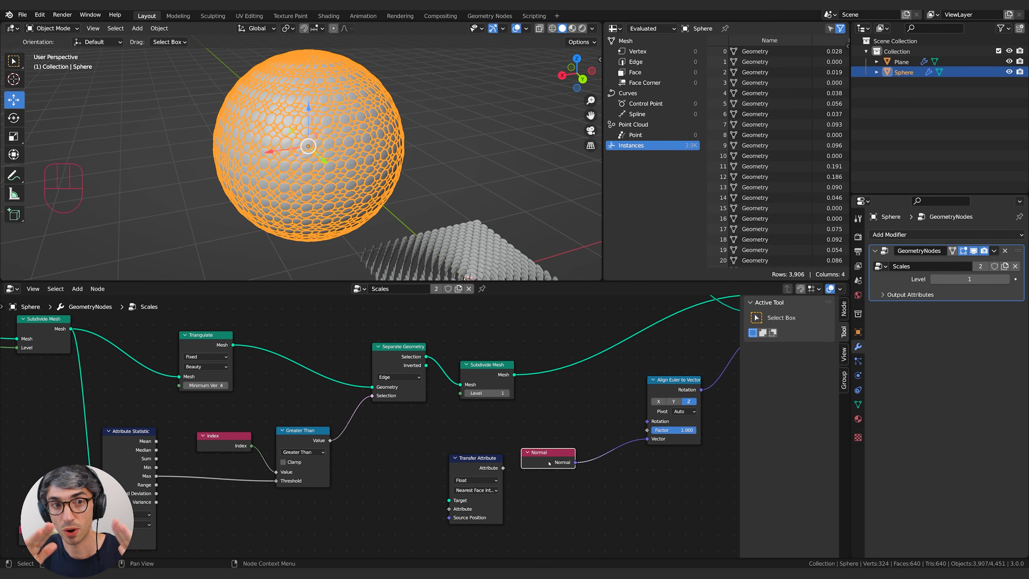
# Connect Triangulate's Mesh output to the Target input of Transfer Attribute.
pyautogui.moveTo(408, 432); pyautogui.dragTo(372, 406, button='middle')
pyautogui.moveTo(76, 298); pyautogui.dragTo(67, 341, button='middle')
pyautogui.click(76, 337)
pyautogui.moveTo(237, 351); pyautogui.dragTo(453, 506)
pyautogui.moveTo(525, 531); pyautogui.dragTo(453, 504, button='middle')
pyautogui.moveTo(430, 479); pyautogui.dragTo(408, 485)
pyautogui.moveTo(419, 484); pyautogui.dragTo(441, 469, button='middle')
# Duplicate the Normal node, place the copy beside Transfer Attribute, and link it to the Attribute input.
pyautogui.click(512, 423)
pyautogui.hotkey('shift', 'd')
pyautogui.click(364, 490)
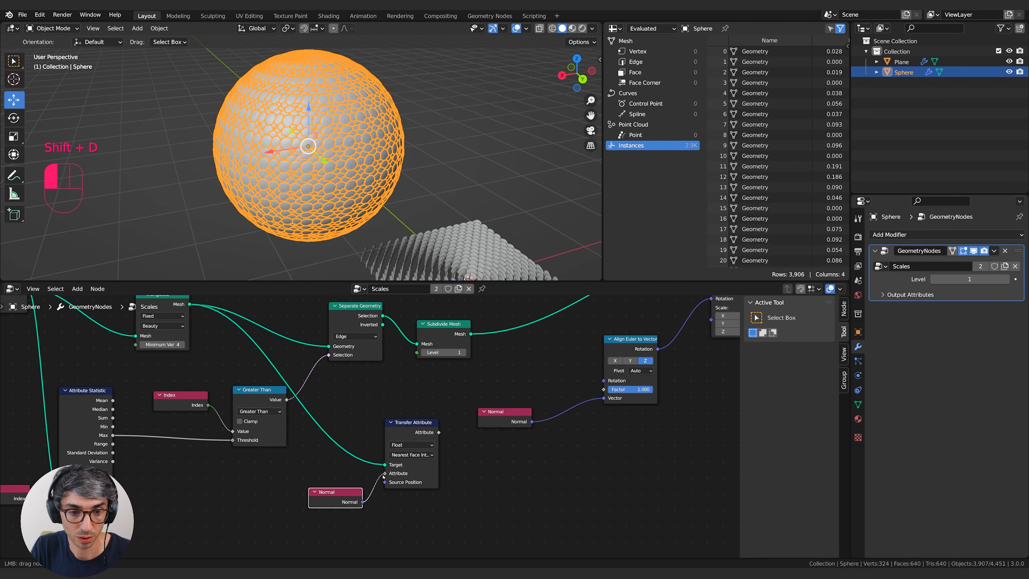
pyautogui.moveTo(379, 467); pyautogui.dragTo(329, 485, button='middle')
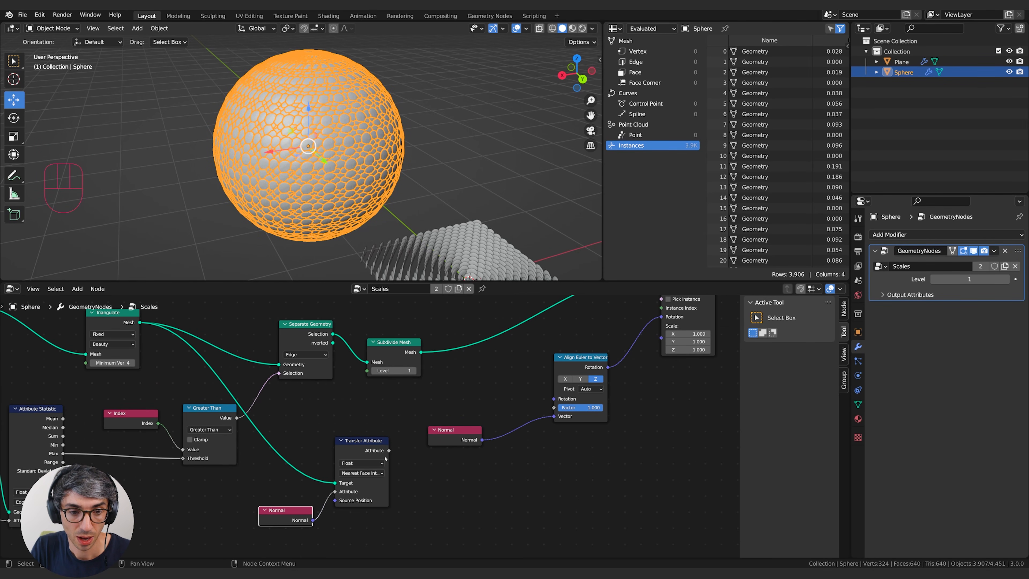
# Set Transfer Attribute to Vector with Nearest Face Interpolated mapping, and relink the duplicated Normal node to its Attribute input.
pyautogui.click(363, 463)
pyautogui.click(350, 489)
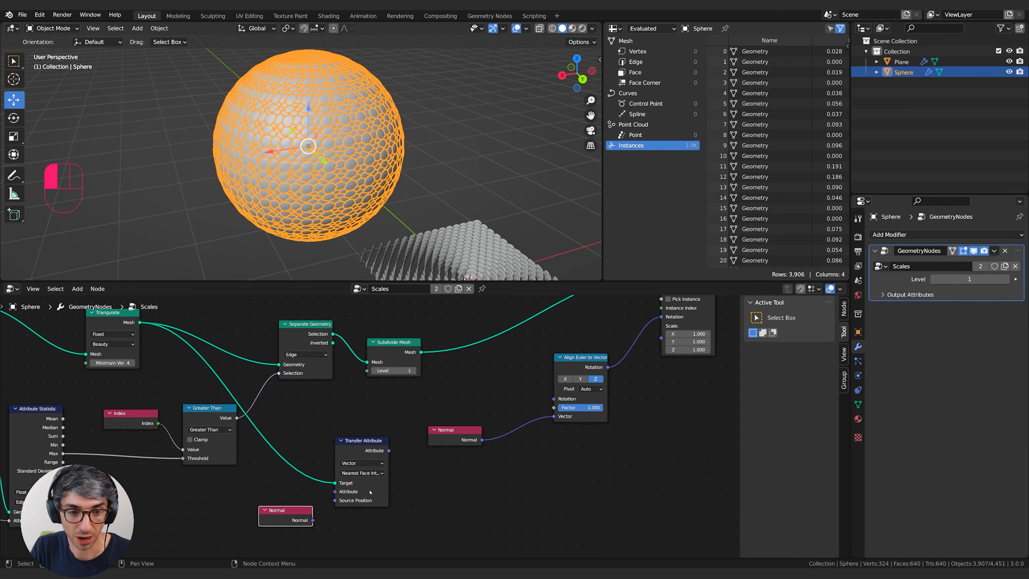
pyautogui.moveTo(314, 521); pyautogui.dragTo(343, 490)
pyautogui.click(370, 472)
pyautogui.moveTo(373, 471); pyautogui.dragTo(340, 479, button='middle')
pyautogui.click(340, 478)
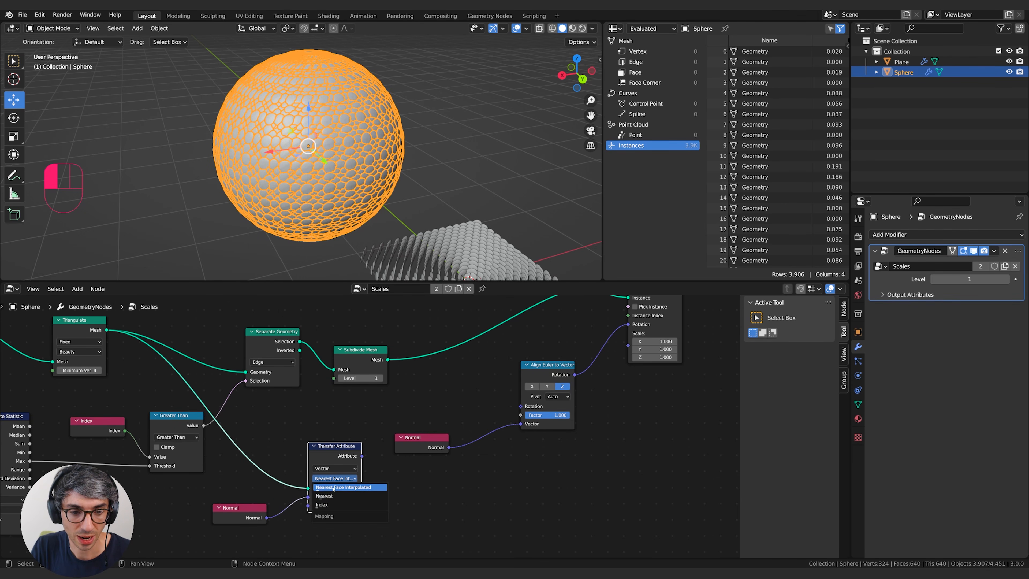
pyautogui.click(369, 471)
# Delete the original Normal node feeding Align Euler to Vector and adjust the Transfer Attribute node's placement.
pyautogui.moveTo(369, 471); pyautogui.dragTo(215, 504, button='middle')
pyautogui.click(283, 464)
pyautogui.click(308, 465)
pyautogui.press('x')
pyautogui.moveTo(243, 459); pyautogui.dragTo(250, 490, button='middle')
pyautogui.moveTo(244, 497)
pyautogui.mouseDown()
pyautogui.moveTo(277, 457)
pyautogui.moveTo(303, 483)
pyautogui.moveTo(366, 488)
pyautogui.moveTo(399, 474)
pyautogui.moveTo(286, 504)
pyautogui.moveTo(244, 498)
pyautogui.mouseUp()
pyautogui.moveTo(266, 502); pyautogui.dragTo(310, 460, button='middle')
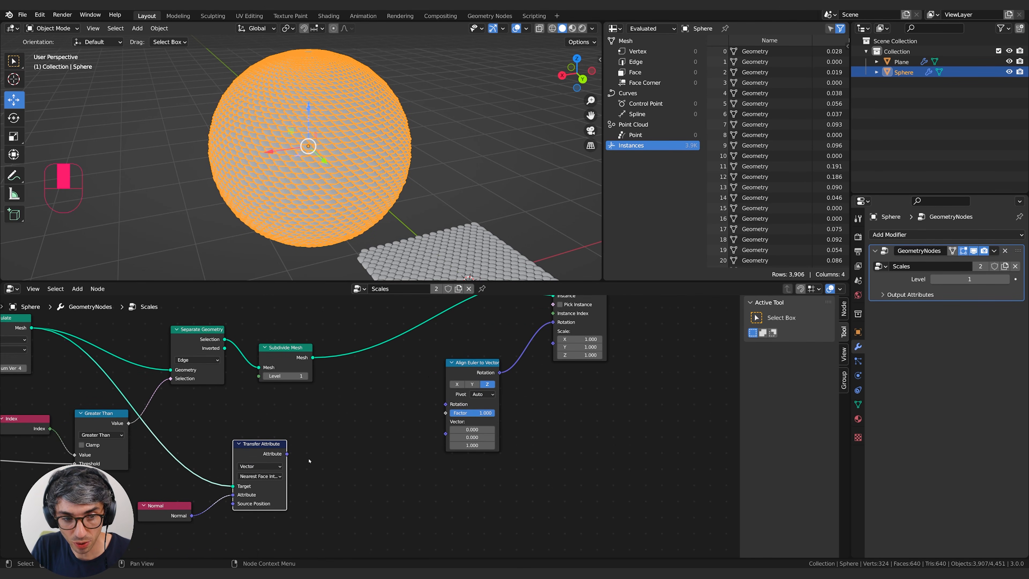
# Connect Transfer Attribute's Attribute output to the Vector input of Align Euler to Vector.
pyautogui.moveTo(170, 507); pyautogui.dragTo(187, 502)
pyautogui.moveTo(37, 371); pyautogui.dragTo(139, 374, button='middle')
pyautogui.moveTo(393, 477); pyautogui.dragTo(238, 494, button='middle')
pyautogui.moveTo(232, 473); pyautogui.dragTo(391, 441)
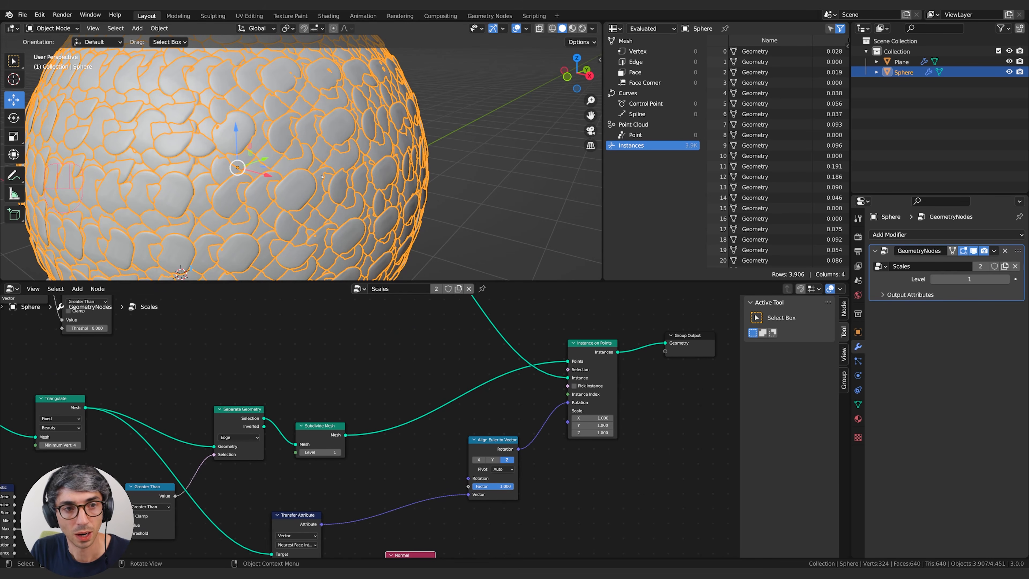
# Set the Ico Sphere node's radius to 0.03 m.
pyautogui.moveTo(325, 392); pyautogui.dragTo(560, 439, button='middle')
pyautogui.moveTo(405, 404); pyautogui.dragTo(523, 454, button='middle')
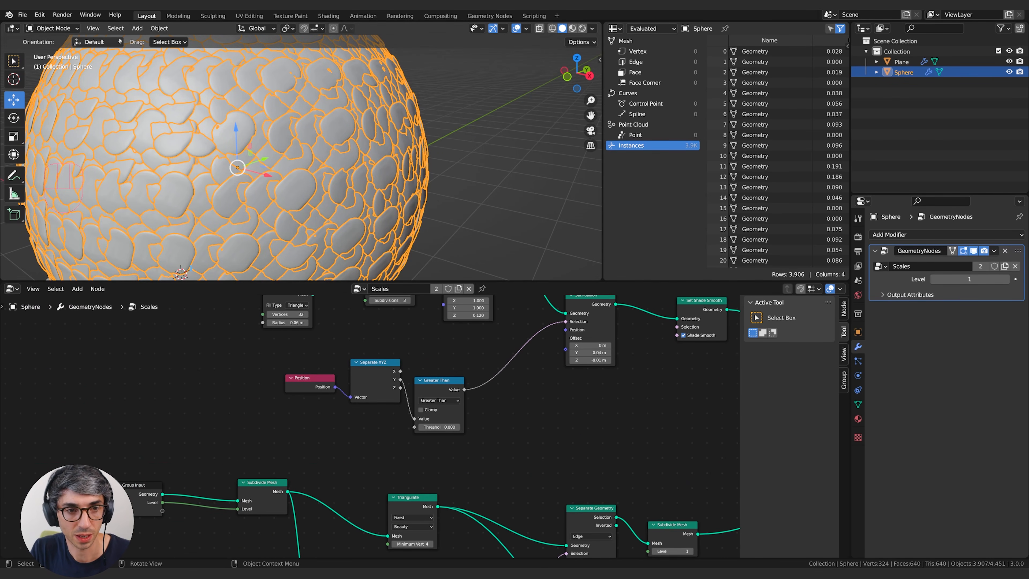
pyautogui.moveTo(413, 354); pyautogui.dragTo(372, 477, button='middle')
pyautogui.keyDown('shift'); pyautogui.moveTo(348, 416); pyautogui.dragTo(337, 415); pyautogui.keyUp('shift')
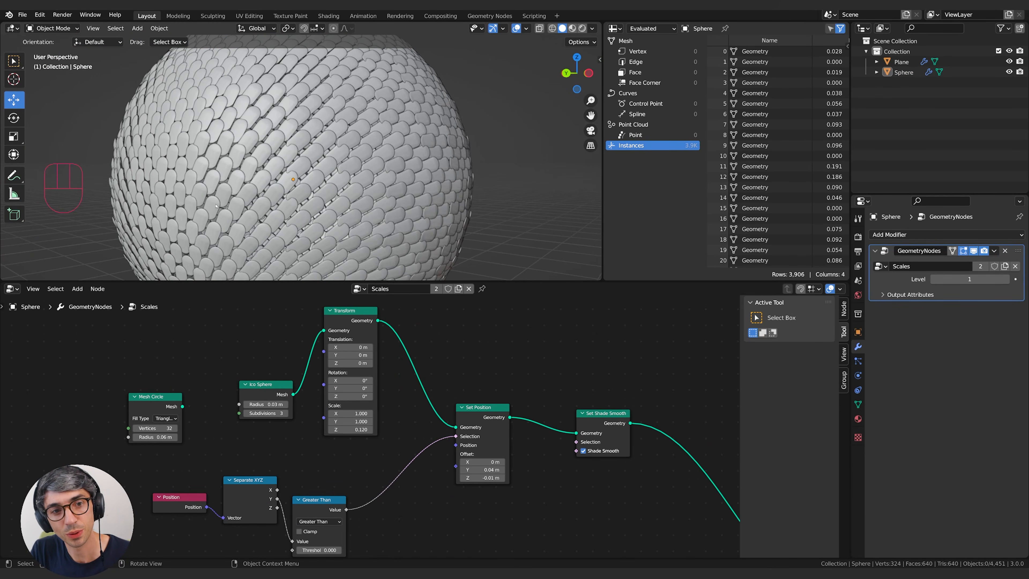
pyautogui.moveTo(216, 206); pyautogui.dragTo(276, 186, button='middle')
pyautogui.scroll(-3, 313, 202)
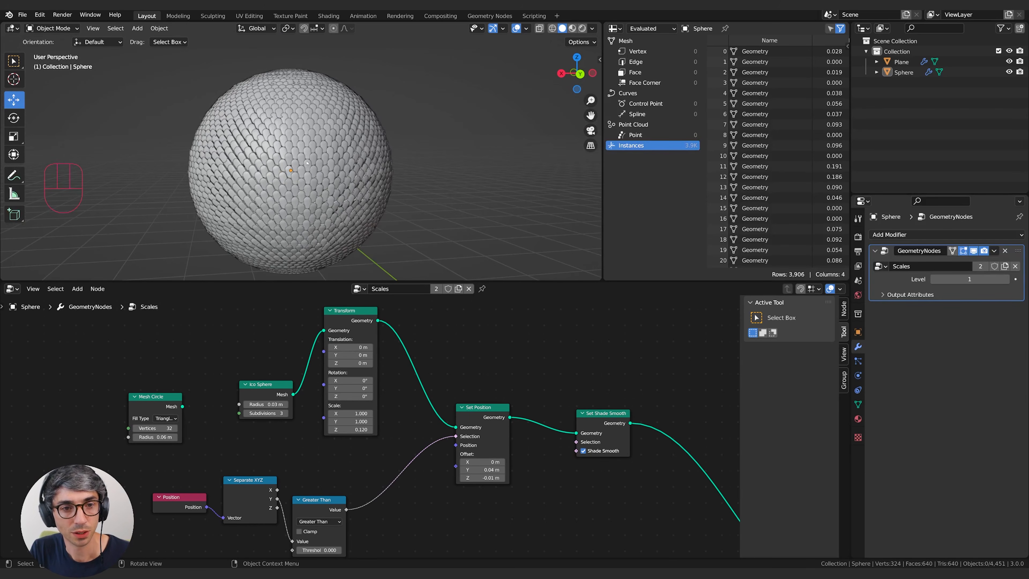
# Raise the sphere modifier's Level to 2 and inspect the scales on its surface.
pyautogui.click(1004, 278)
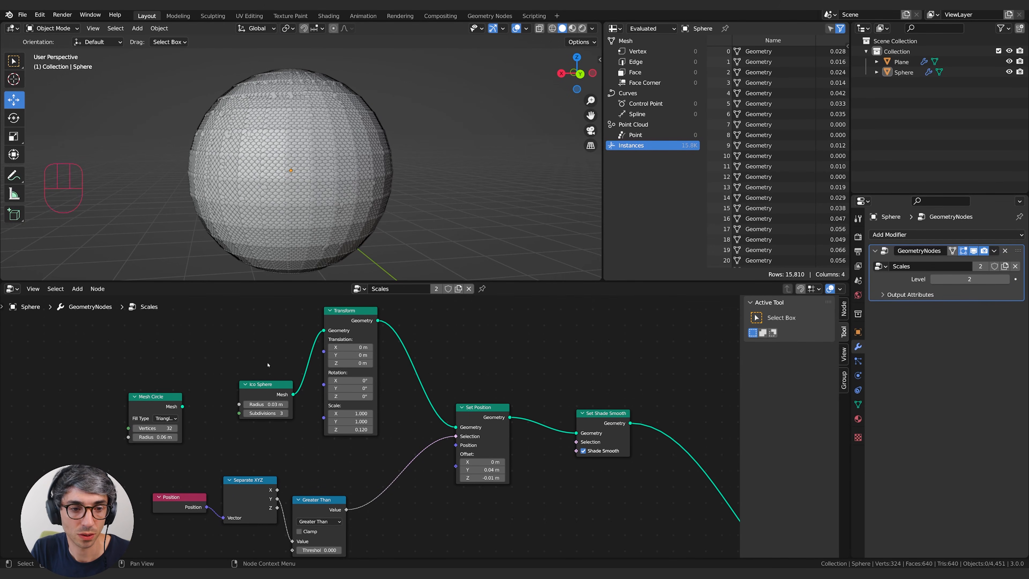
pyautogui.scroll(3, 348, 226)
pyautogui.moveTo(357, 229)
pyautogui.mouseDown(button='middle')
pyautogui.moveTo(378, 235)
pyautogui.moveTo(370, 227)
pyautogui.mouseUp(button='middle')
pyautogui.moveTo(321, 140); pyautogui.dragTo(348, 134, button='middle')
pyautogui.moveTo(434, 219); pyautogui.dragTo(396, 168, button='middle')
pyautogui.scroll(-2, 410, 188)
pyautogui.moveTo(396, 169); pyautogui.dragTo(399, 227, button='middle')
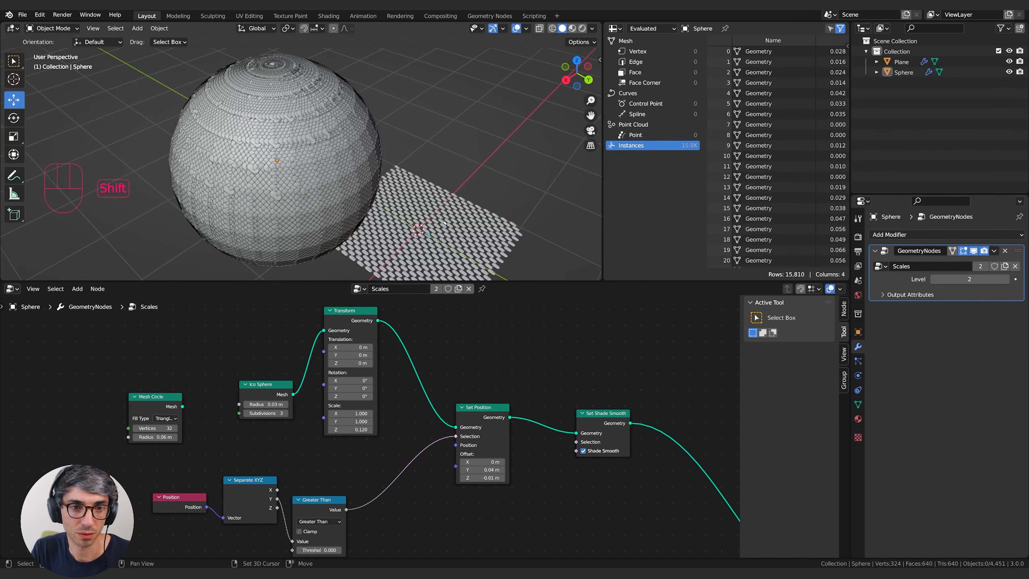
# Compare the plane's scales and modifier Level with the sphere's, leaving the sphere selected.
pyautogui.keyDown('shift'); pyautogui.moveTo(470, 243); pyautogui.dragTo(390, 238, button='middle'); pyautogui.keyUp('shift')
pyautogui.click(401, 213)
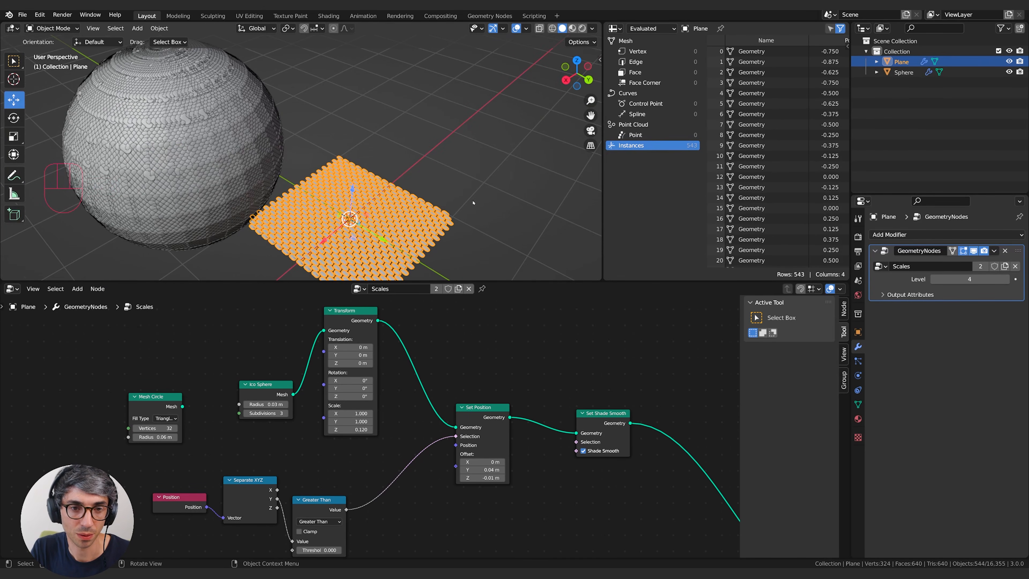
pyautogui.moveTo(473, 203); pyautogui.dragTo(443, 168, button='middle')
pyautogui.click(174, 183)
pyautogui.keyDown('shift'); pyautogui.moveTo(87, 211); pyautogui.dragTo(231, 237, button='middle'); pyautogui.keyUp('shift')
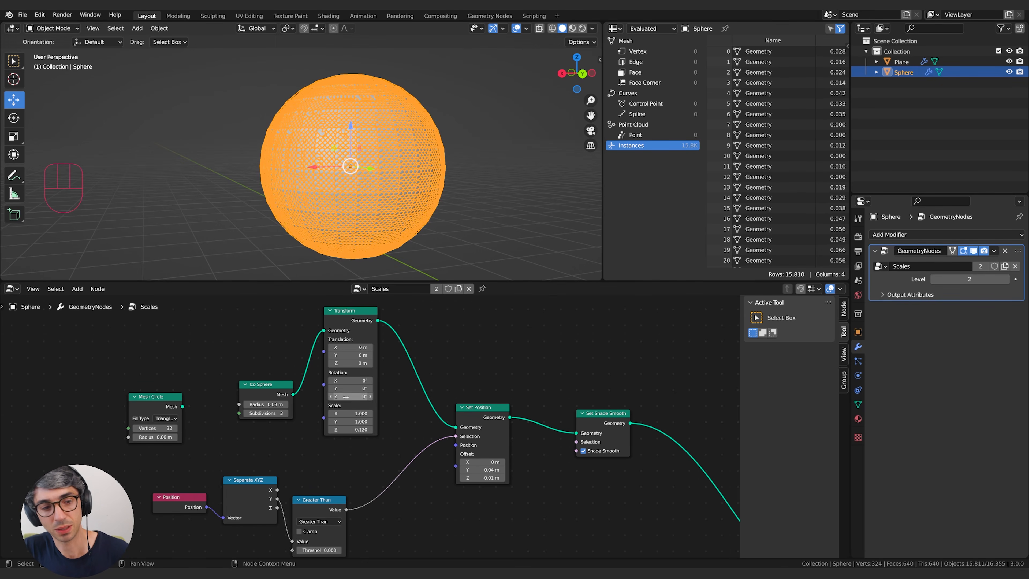
# Disconnect the Group Input's Level from the first Subdivide Mesh node.
pyautogui.scroll(-2, 263, 406)
pyautogui.moveTo(206, 552); pyautogui.dragTo(287, 420, button='middle')
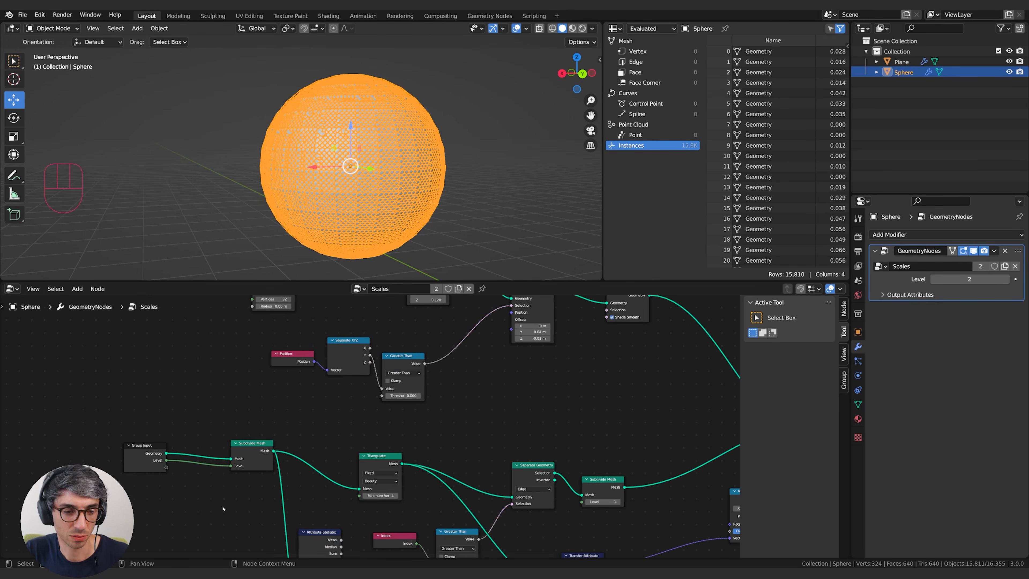
pyautogui.moveTo(179, 518); pyautogui.dragTo(261, 481, button='middle')
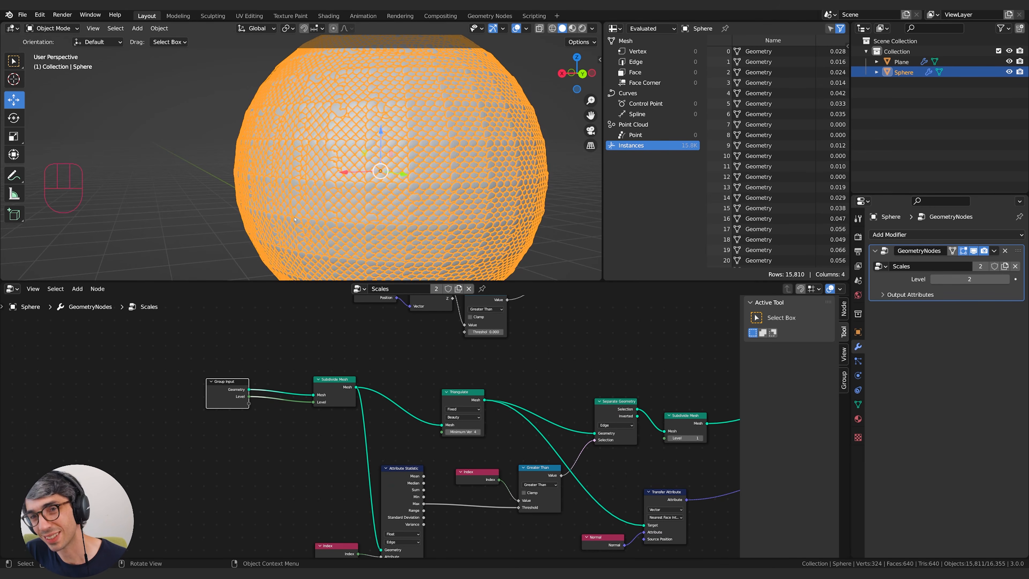
pyautogui.moveTo(313, 402); pyautogui.dragTo(235, 424)
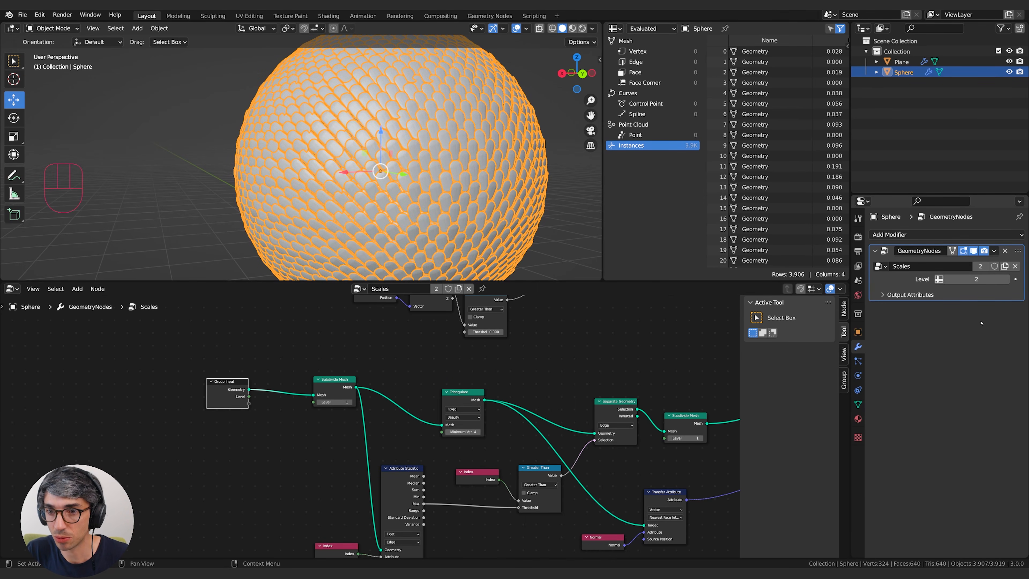
# Add a Subdivision Surface modifier to the sphere, move it above the GeometryNodes modifier, and check the rounded surface.
pyautogui.click(944, 235)
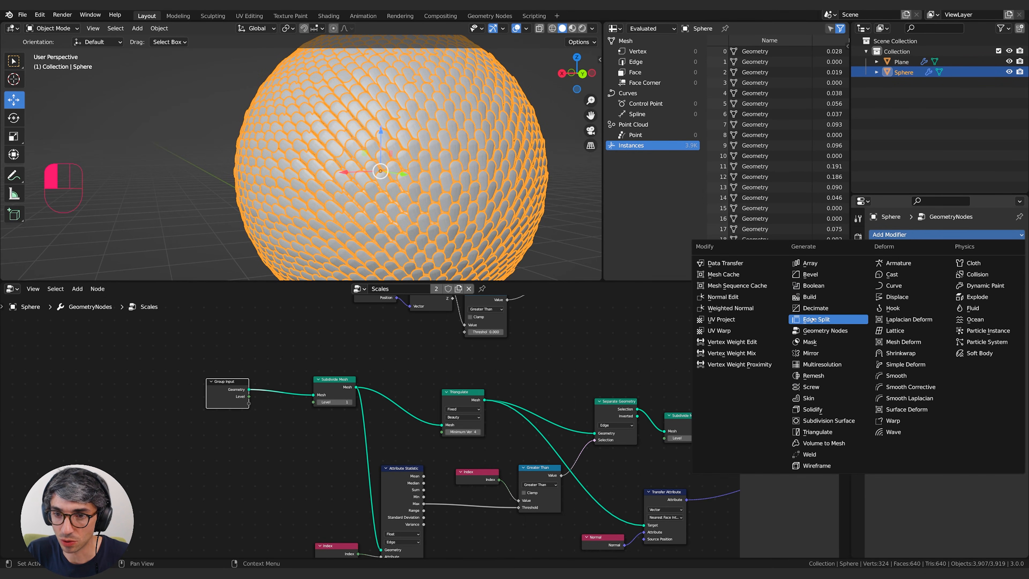
pyautogui.click(838, 421)
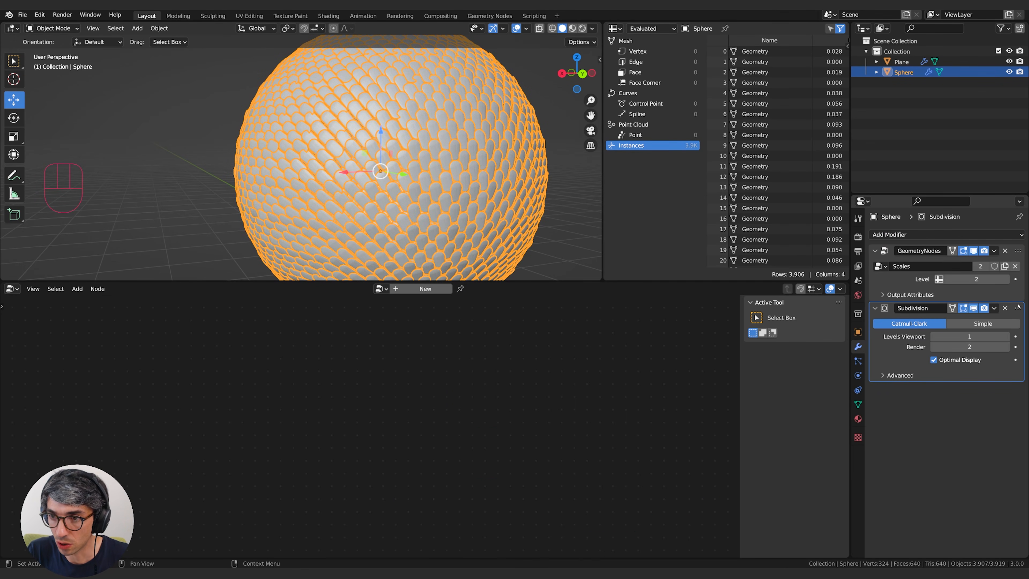
pyautogui.moveTo(1018, 308); pyautogui.dragTo(1014, 263)
pyautogui.moveTo(397, 162); pyautogui.dragTo(422, 165, button='middle')
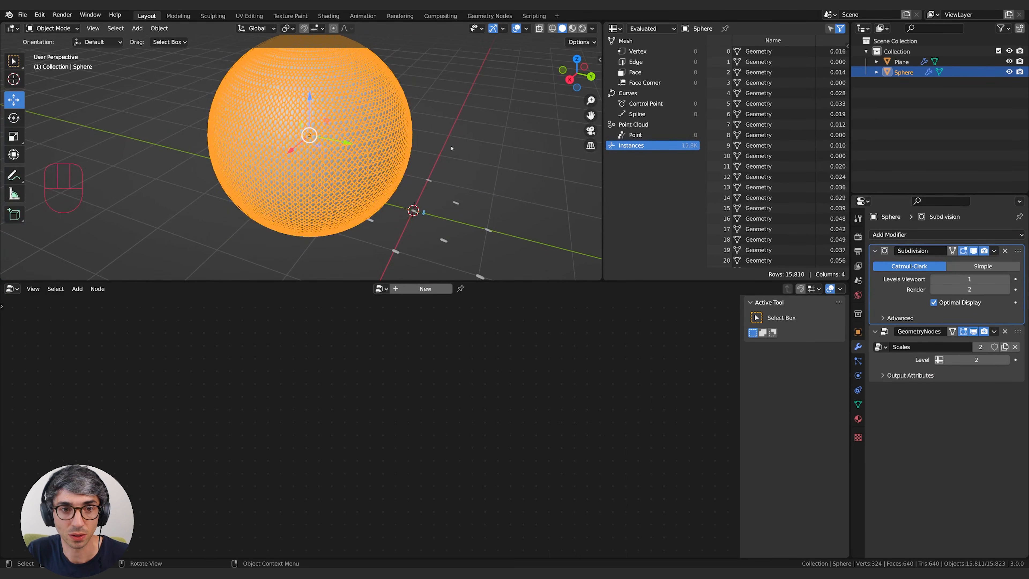
pyautogui.scroll(3, 446, 167)
pyautogui.scroll(-3, 460, 167)
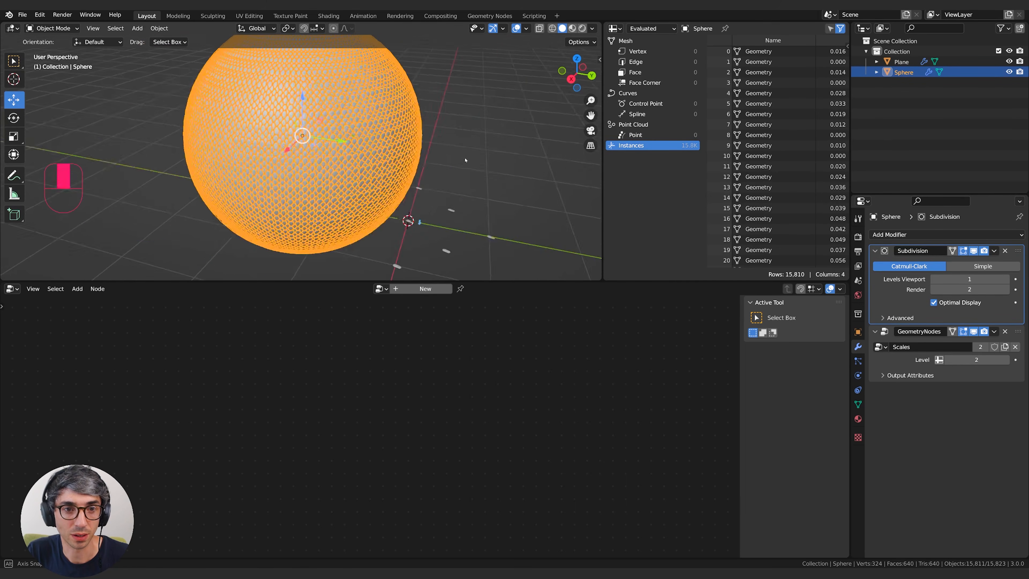
pyautogui.click(427, 218)
pyautogui.moveTo(426, 218); pyautogui.dragTo(478, 138, button='middle')
pyautogui.scroll(4, 410, 186)
pyautogui.click(410, 186)
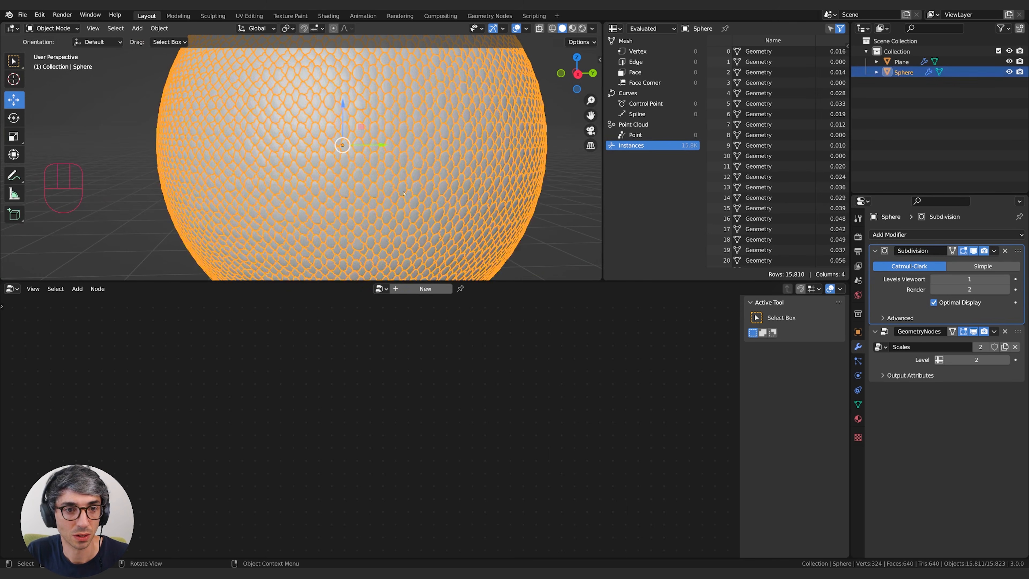
# Add a cube, move it clear of the sphere and scale it up to nearly the sphere's size.
pyautogui.hotkey('shift', 'a')
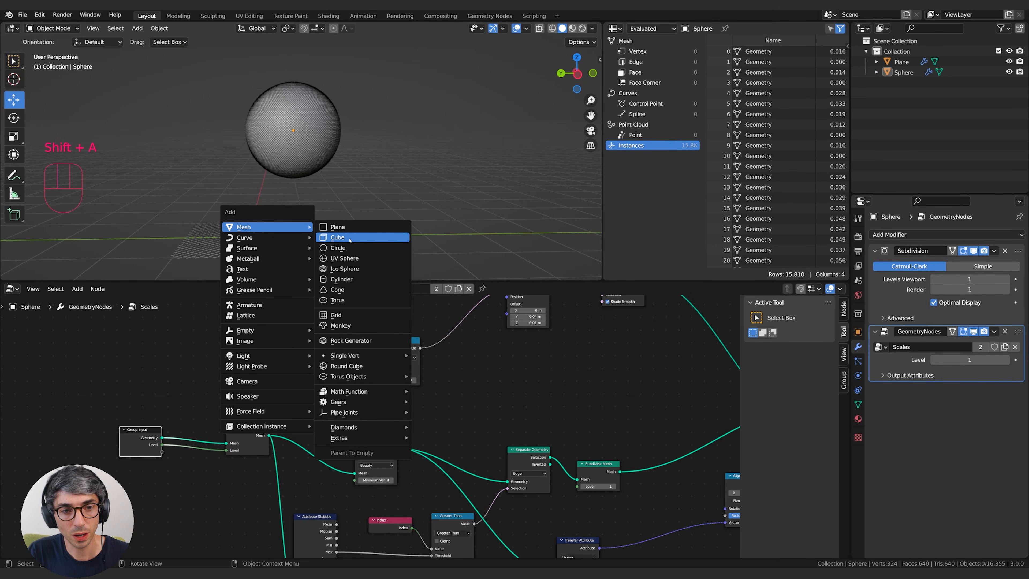
pyautogui.click(349, 237)
pyautogui.press('g')
pyautogui.click(567, 136)
pyautogui.press('s')
pyautogui.click(477, 141)
pyautogui.press('s')
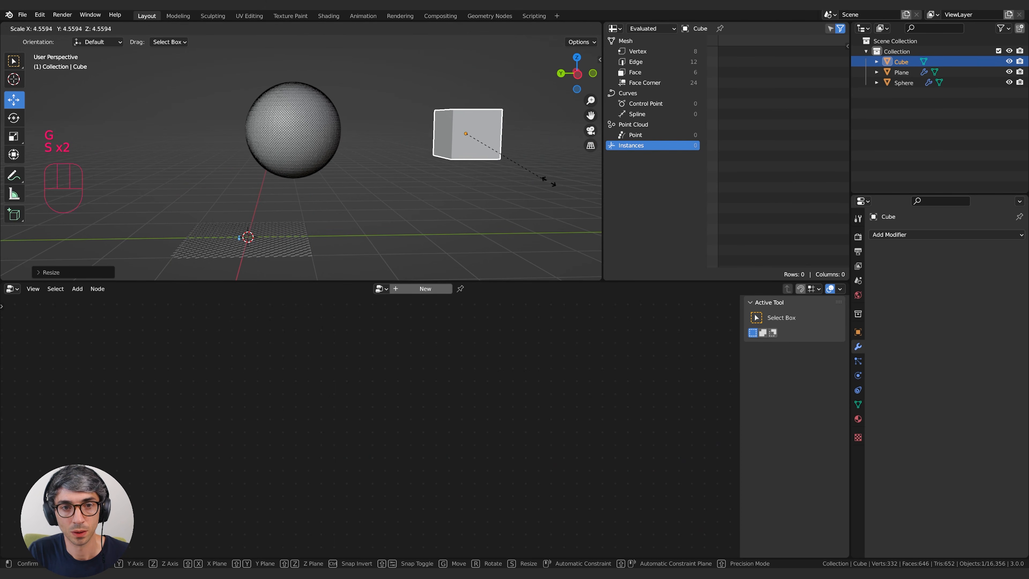
pyautogui.click(535, 170)
# Position the enlarged cube beside the sphere, shifting it along the X axis.
pyautogui.press('g')
pyautogui.click(487, 163)
pyautogui.scroll(3, 487, 163)
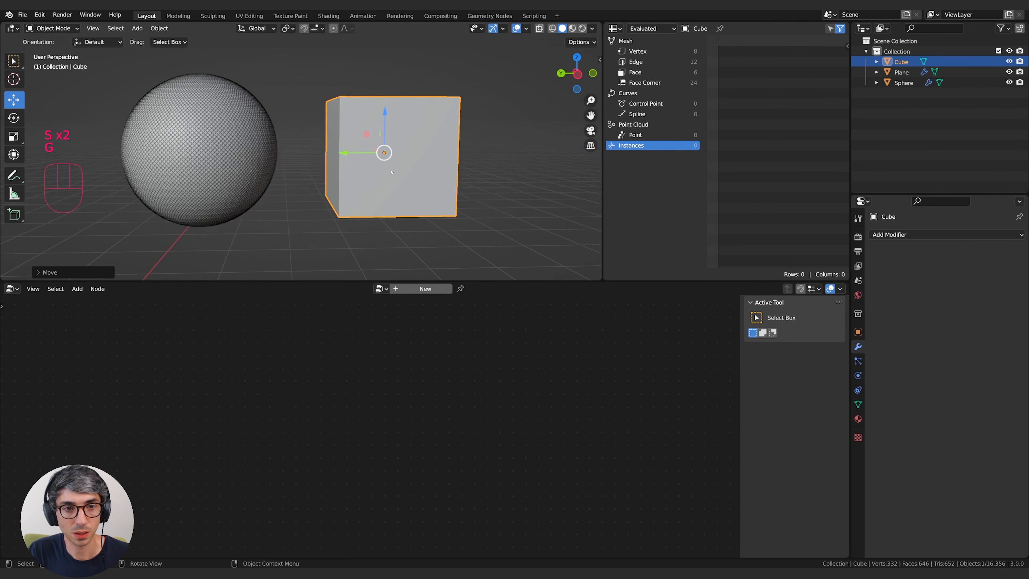
pyautogui.press('g')
pyautogui.press('x')
pyautogui.click(402, 161)
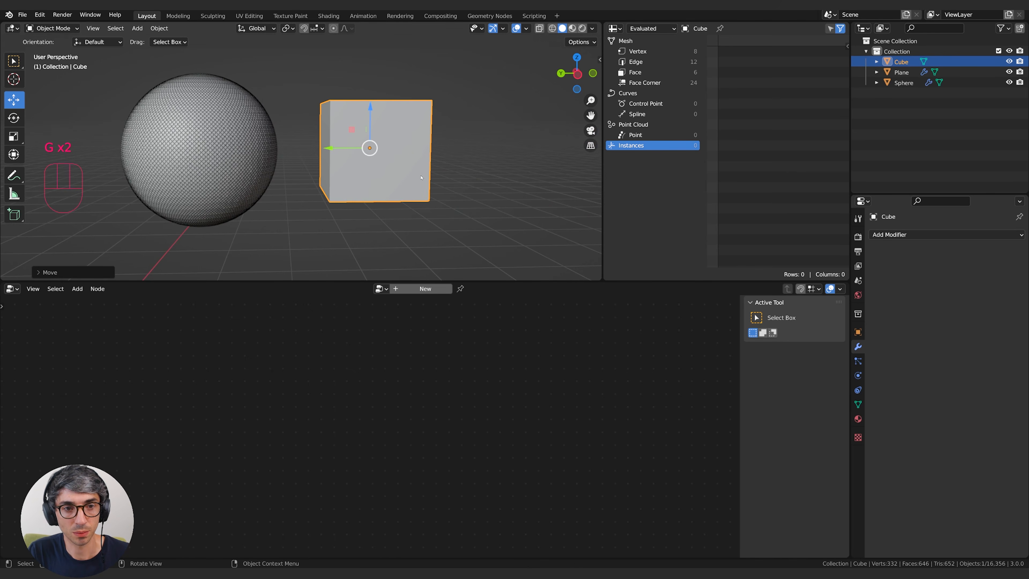
pyautogui.keyDown('shift'); pyautogui.moveTo(399, 189); pyautogui.dragTo(399, 168, button='middle'); pyautogui.keyUp('shift')
# Give the cube a geometry nodes modifier that uses the Scales node group and set its Level to 2.
pyautogui.click(425, 288)
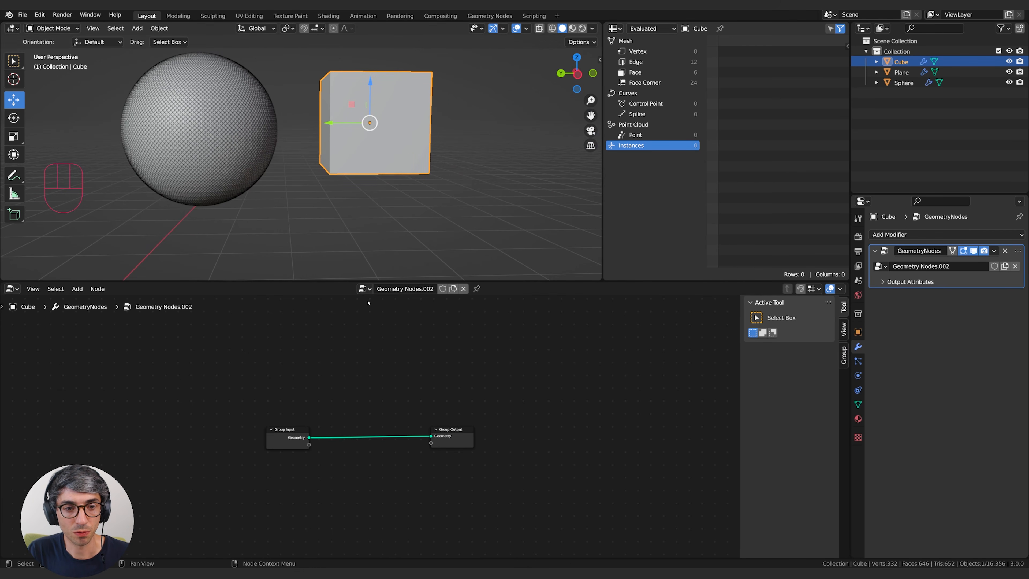
pyautogui.click(364, 288)
pyautogui.click(370, 334)
pyautogui.keyDown('shift'); pyautogui.moveTo(479, 175); pyautogui.dragTo(493, 203, button='middle'); pyautogui.keyUp('shift')
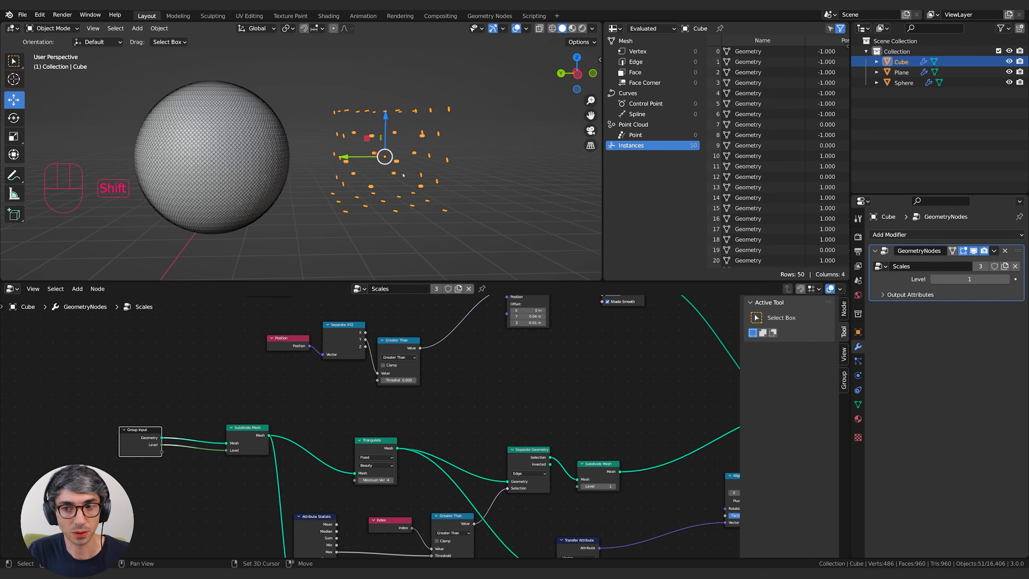
pyautogui.moveTo(399, 147); pyautogui.dragTo(398, 240, button='middle')
pyautogui.click(1006, 279)
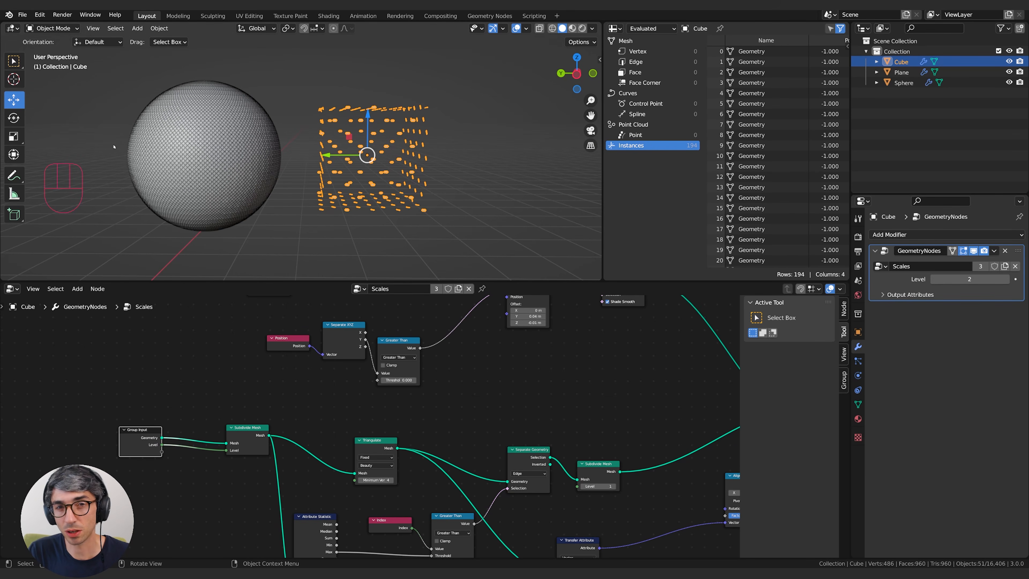
# Add a Subdivision Surface modifier above the cube's GeometryNodes modifier, set to Simple with Render level 1.
pyautogui.click(928, 235)
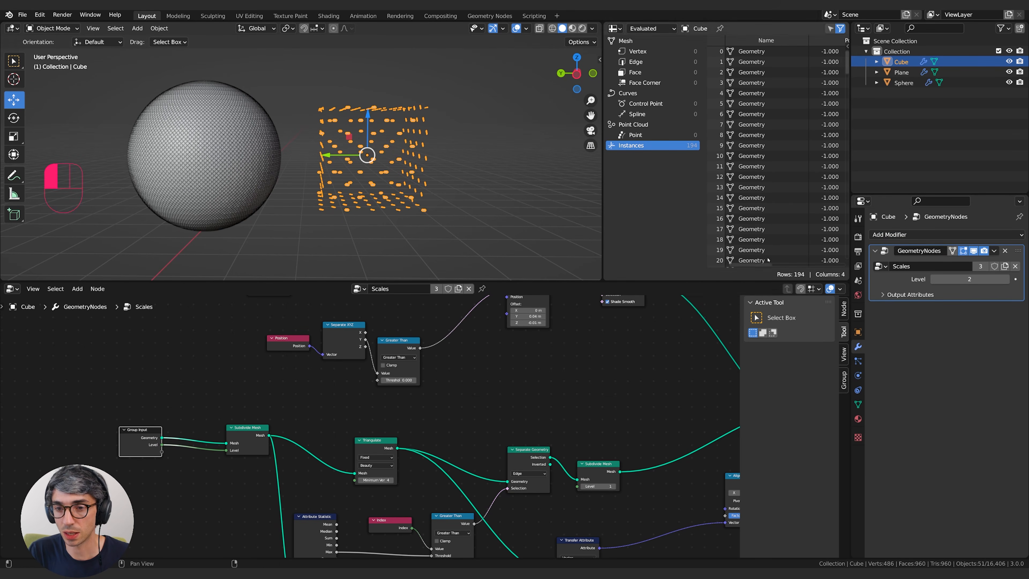
pyautogui.click(927, 235)
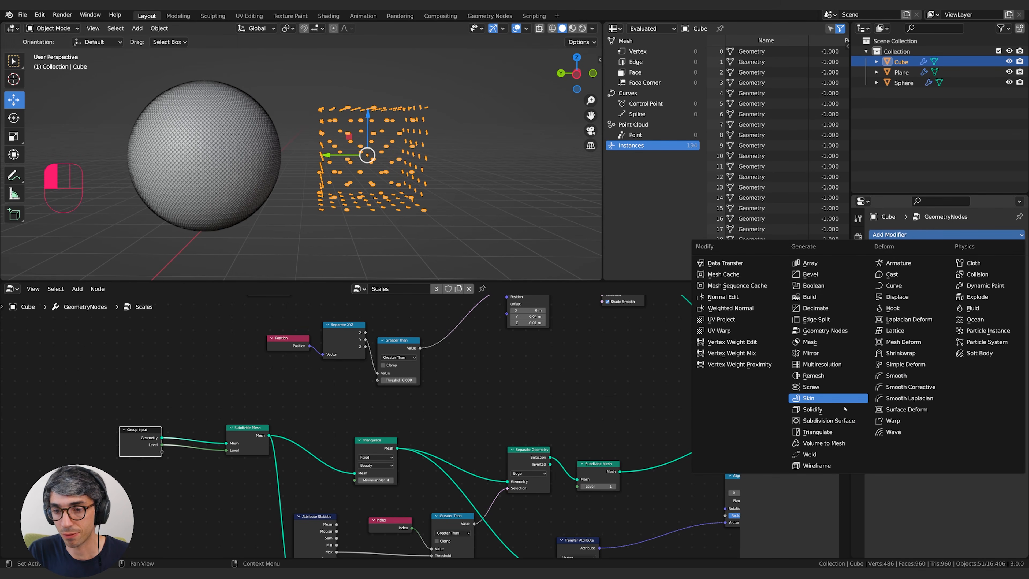
pyautogui.click(856, 420)
pyautogui.moveTo(1018, 312); pyautogui.dragTo(1017, 248)
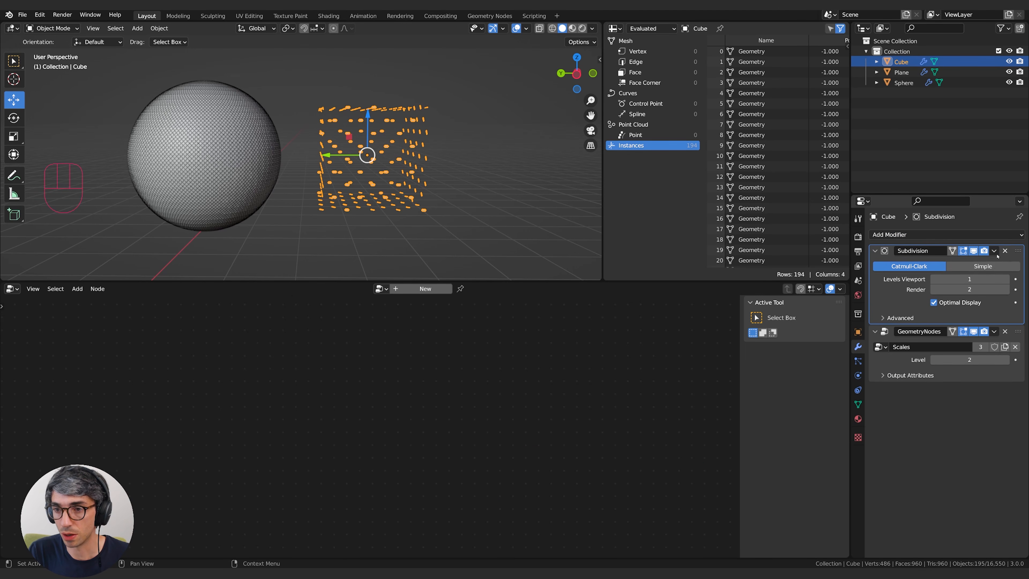
pyautogui.click(982, 266)
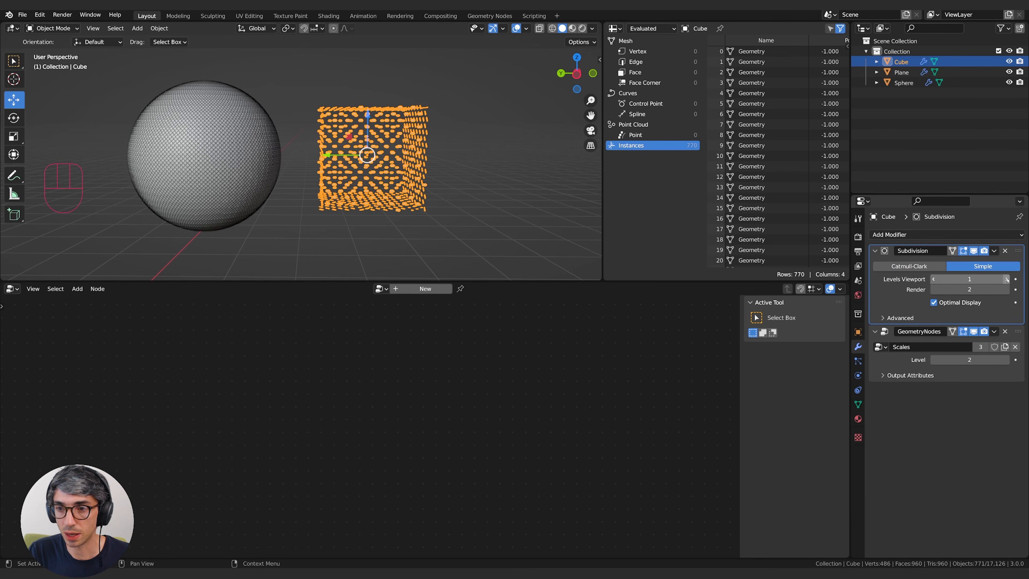
pyautogui.click(933, 288)
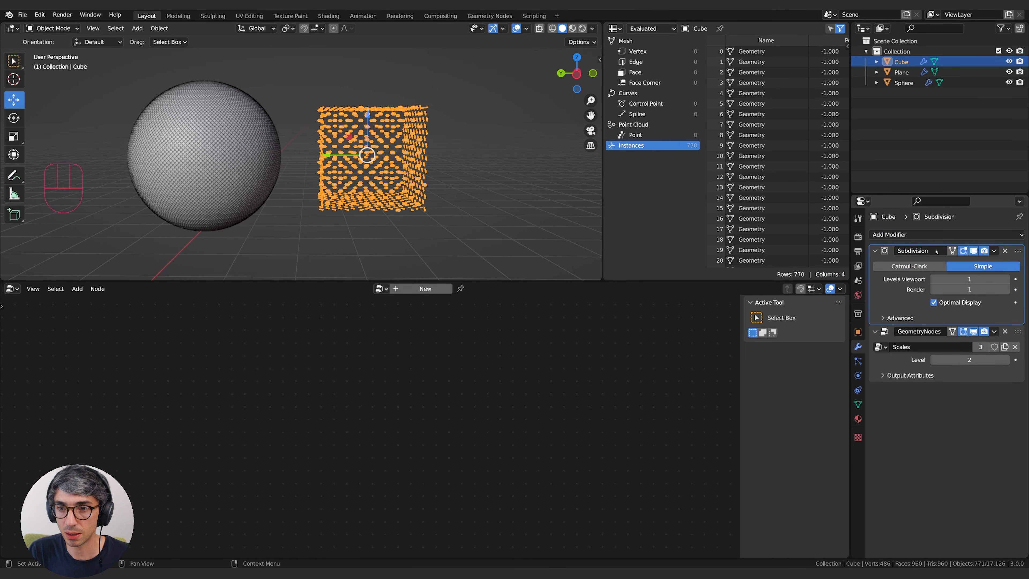
# Add a second, Catmull-Clark Subdivision Surface above the cube's GeometryNodes with viewport level 2, and set the Scales Level to 1.
pyautogui.click(936, 235)
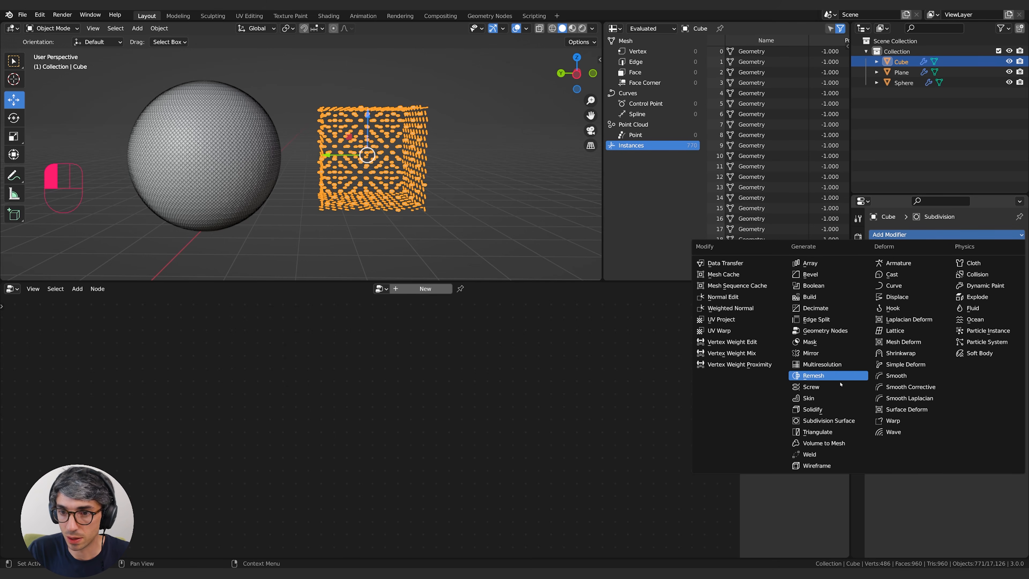
pyautogui.click(820, 422)
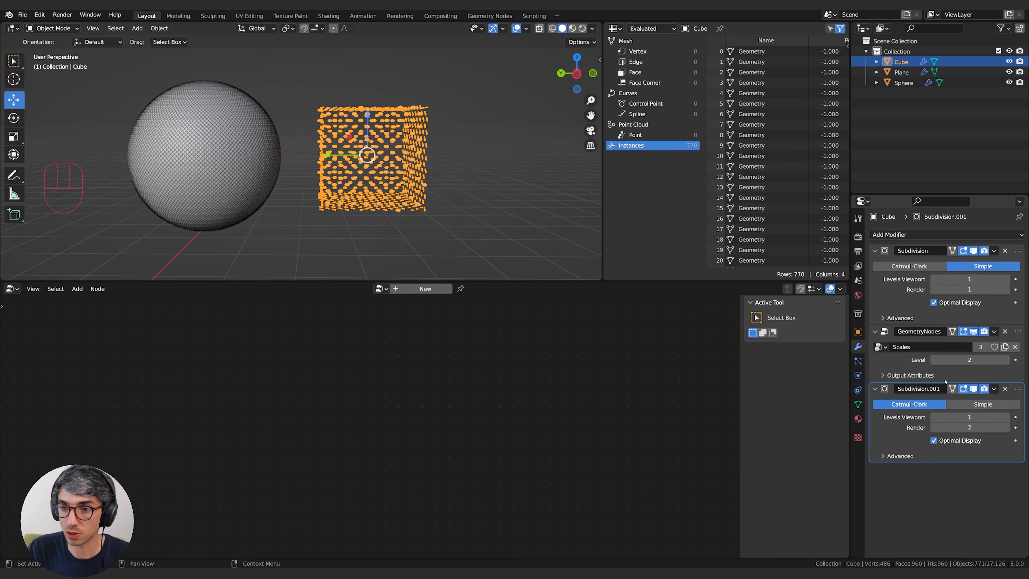
pyautogui.moveTo(1019, 389); pyautogui.dragTo(978, 347)
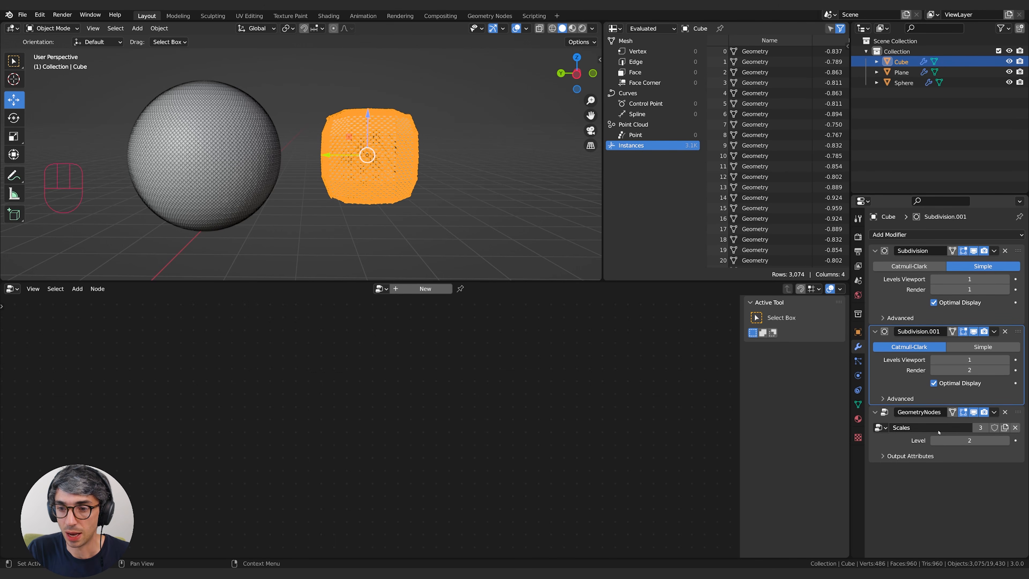
pyautogui.click(934, 440)
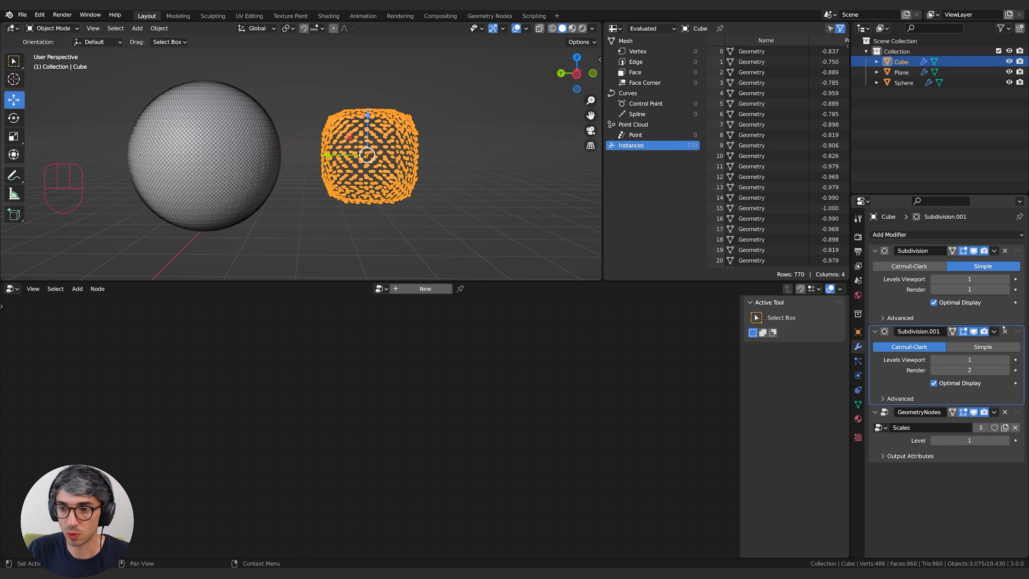
pyautogui.click(1006, 360)
# Examine how the scales cover the curved surfaces of the cube, sphere and torus.
pyautogui.scroll(6, 480, 156)
pyautogui.keyDown('shift'); pyautogui.moveTo(480, 156); pyautogui.dragTo(399, 198, button='middle'); pyautogui.keyUp('shift')
pyautogui.click(239, 131)
pyautogui.moveTo(252, 118); pyautogui.dragTo(283, 124, button='middle')
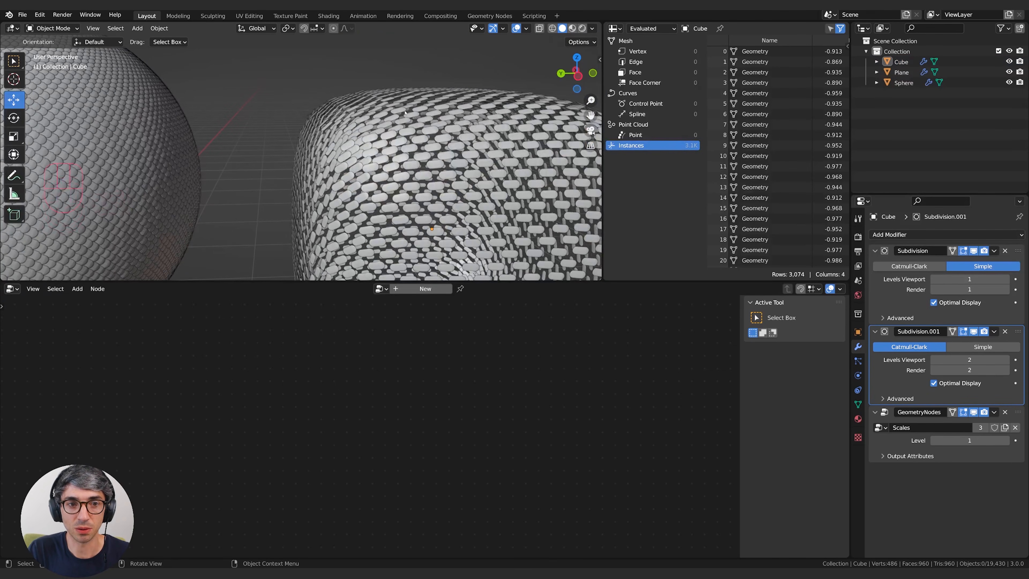
pyautogui.moveTo(405, 113); pyautogui.dragTo(336, 170, button='middle')
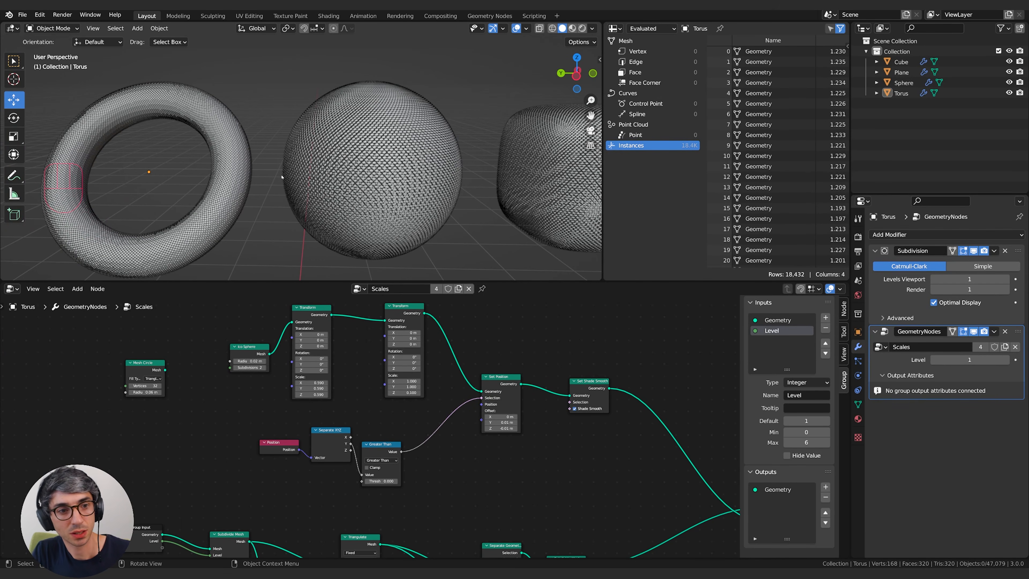
pyautogui.moveTo(449, 165); pyautogui.dragTo(397, 170, button='middle')
pyautogui.scroll(5, 509, 175)
pyautogui.scroll(-2, 486, 174)
pyautogui.keyDown('shift'); pyautogui.moveTo(469, 175); pyautogui.dragTo(392, 147, button='middle'); pyautogui.keyUp('shift')
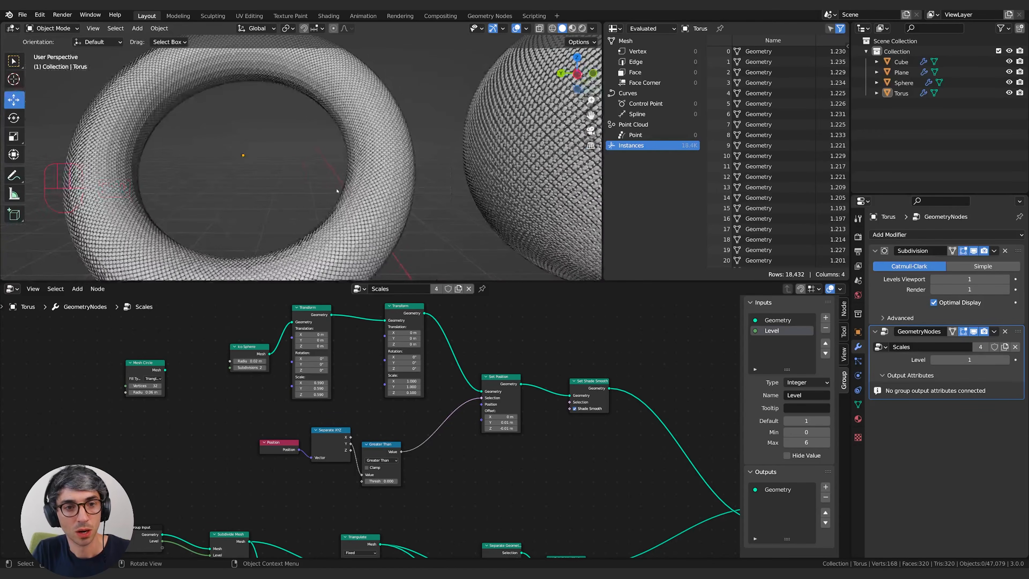
pyautogui.scroll(2, 392, 147)
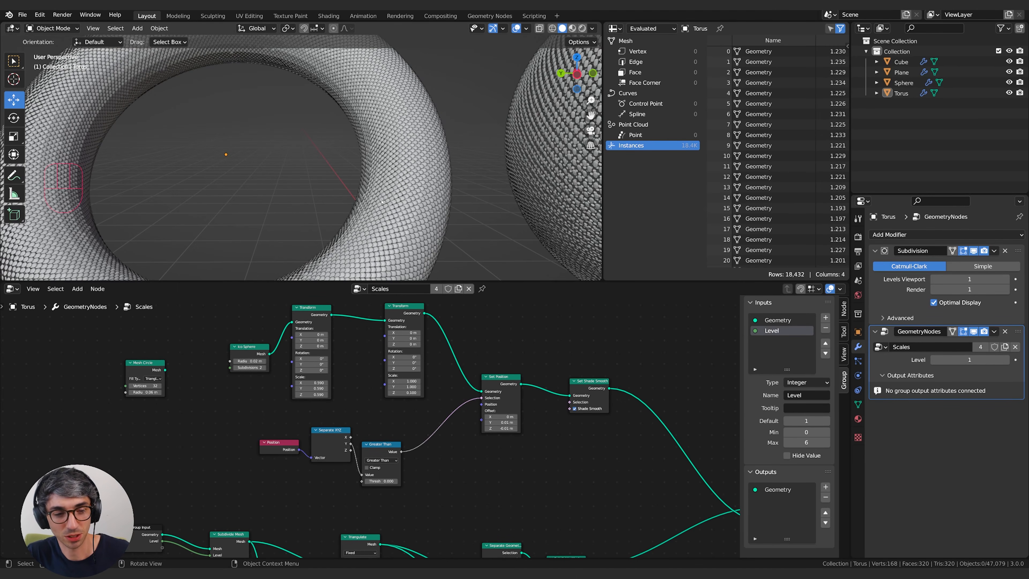
# Insert a Transform node between the Ico Sphere and the existing Transform node, and reposition the Group Input node.
pyautogui.moveTo(231, 424); pyautogui.dragTo(216, 414, button='middle')
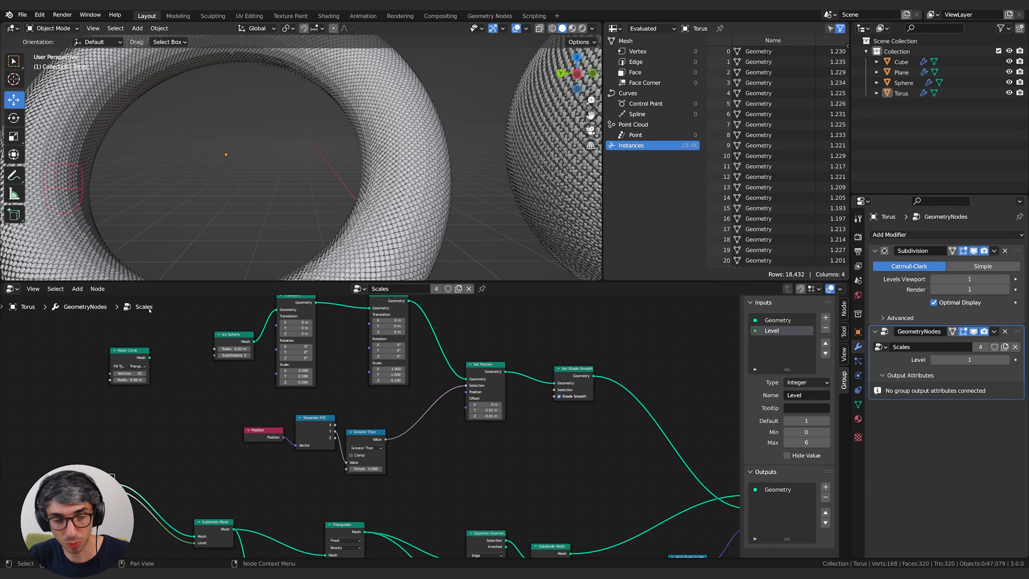
pyautogui.moveTo(215, 386); pyautogui.dragTo(179, 390, button='middle')
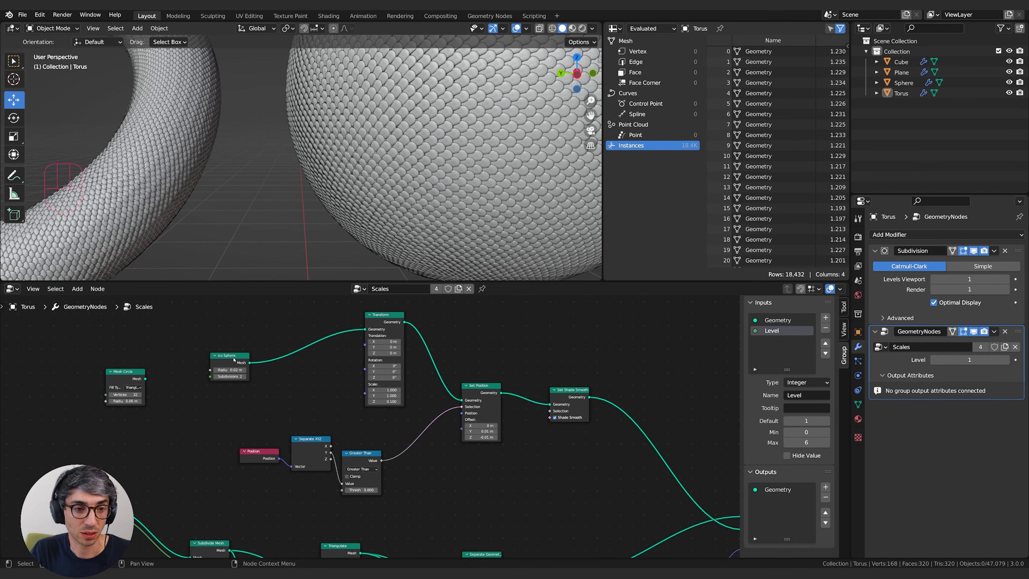
pyautogui.moveTo(233, 359); pyautogui.dragTo(234, 362)
pyautogui.hotkey('shift', 'a')
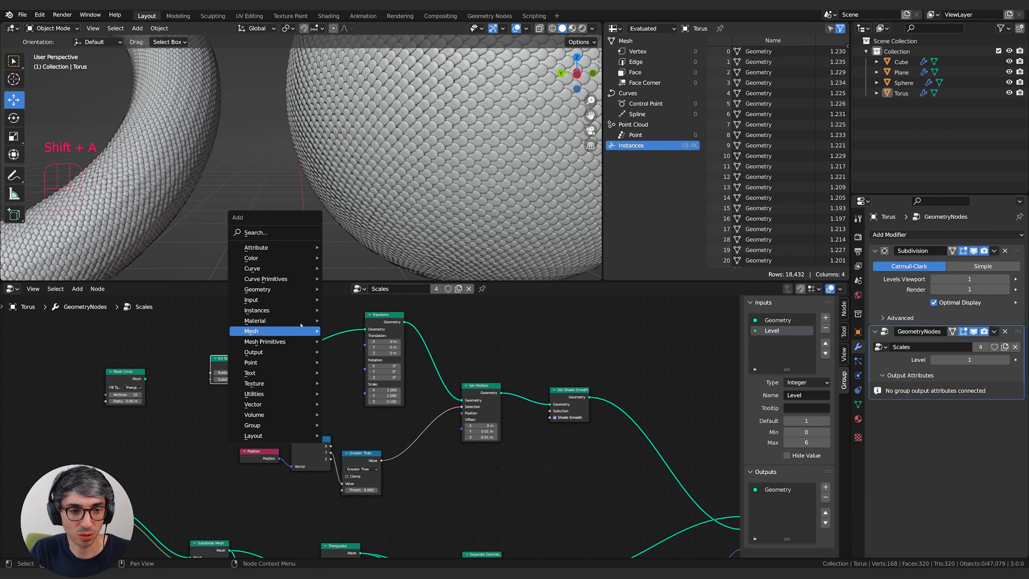
pyautogui.click(288, 233)
pyautogui.write('tra')
pyautogui.press('Return')
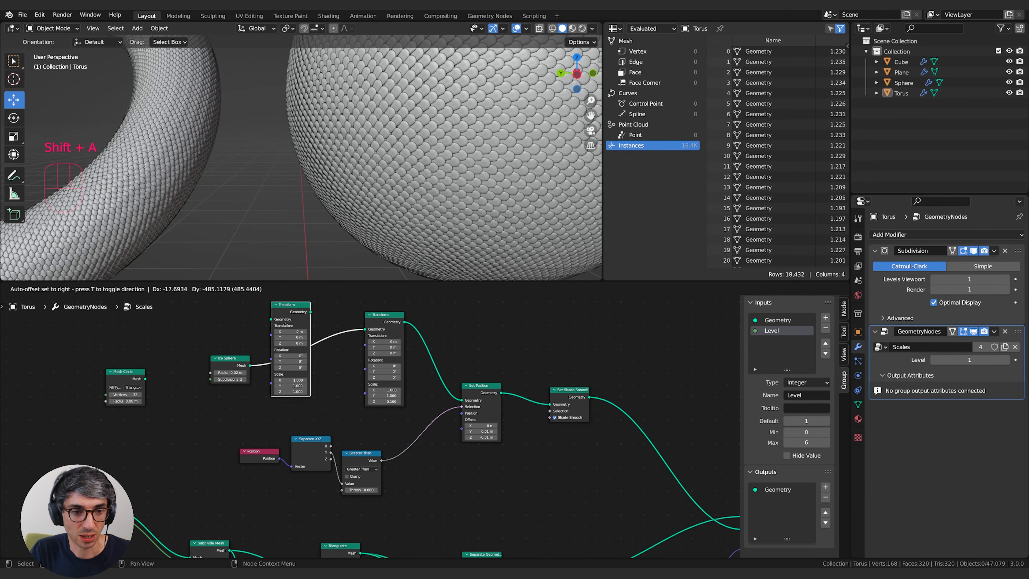
pyautogui.click(289, 328)
pyautogui.moveTo(200, 431); pyautogui.dragTo(227, 400, button='middle')
pyautogui.click(158, 443)
pyautogui.moveTo(159, 443); pyautogui.dragTo(179, 437, button='middle')
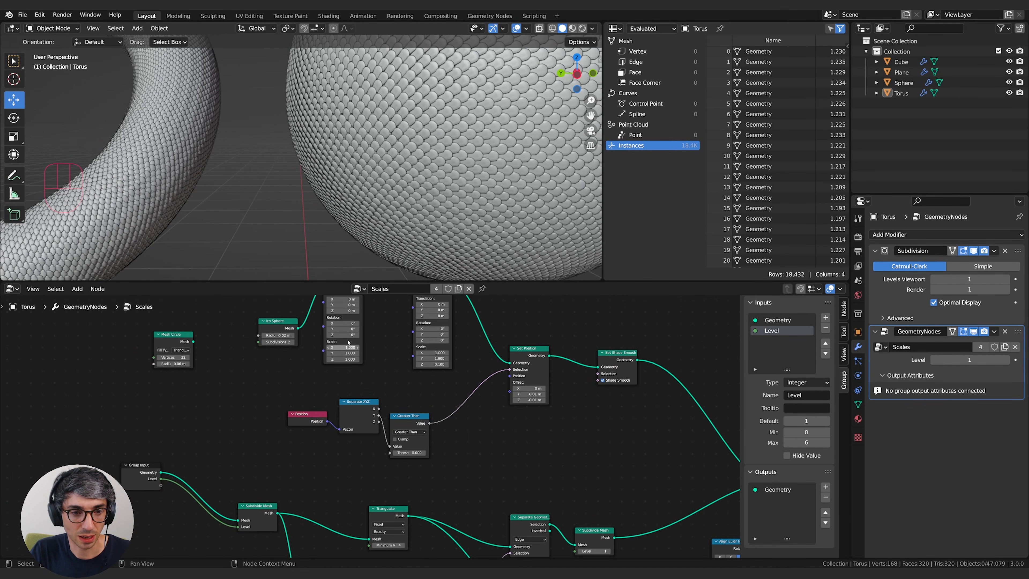
# Add a Combine XYZ node and connect its Vector output to the new Transform node's Scale.
pyautogui.hotkey('shift', 'a')
pyautogui.click(203, 353)
pyautogui.write('comb')
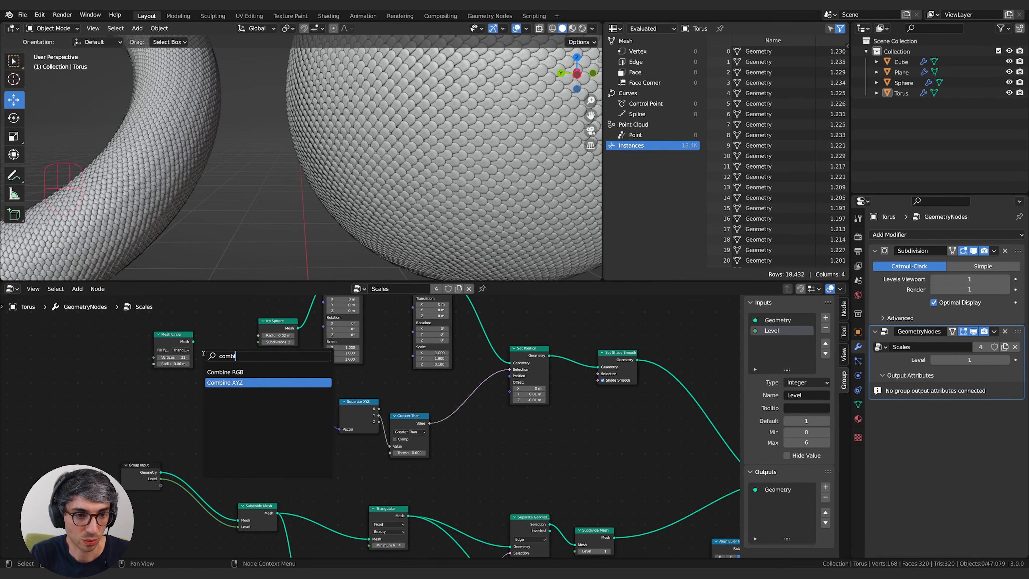
pyautogui.click(225, 382)
pyautogui.click(220, 381)
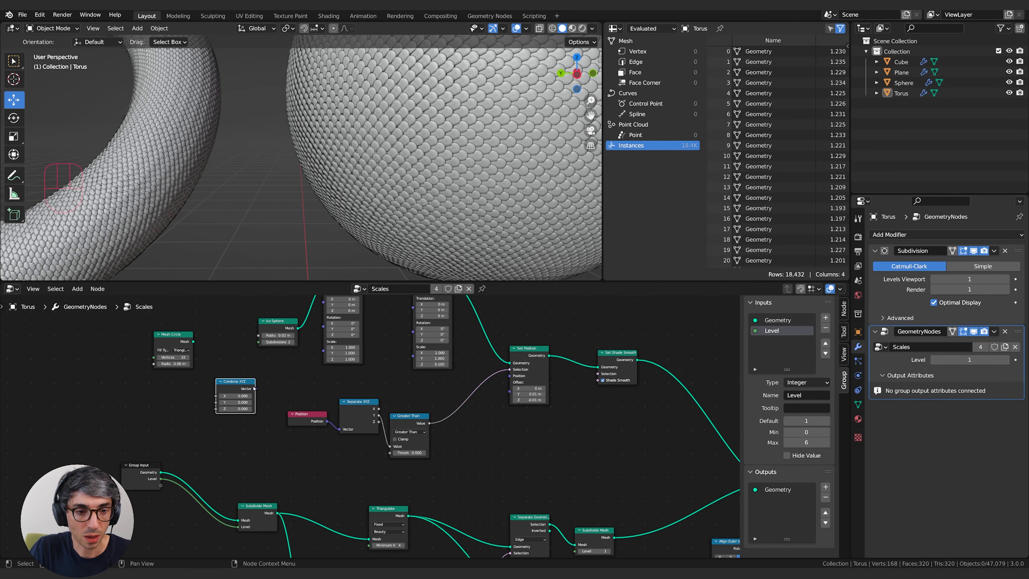
pyautogui.moveTo(255, 389); pyautogui.dragTo(324, 351)
pyautogui.moveTo(204, 420); pyautogui.dragTo(217, 413, button='middle')
# Expose one new group input that drives the X, Y and Z of the Combine XYZ node.
pyautogui.moveTo(153, 477)
pyautogui.mouseDown()
pyautogui.moveTo(140, 474)
pyautogui.moveTo(169, 479)
pyautogui.mouseUp()
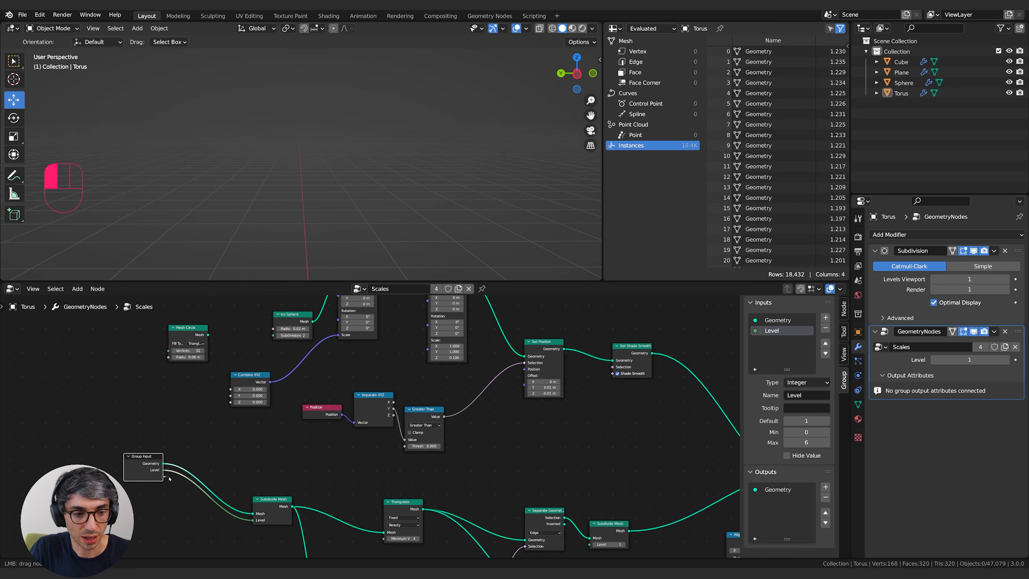
pyautogui.moveTo(220, 425); pyautogui.dragTo(231, 389)
pyautogui.moveTo(163, 479); pyautogui.dragTo(230, 395)
pyautogui.moveTo(163, 480); pyautogui.dragTo(231, 402)
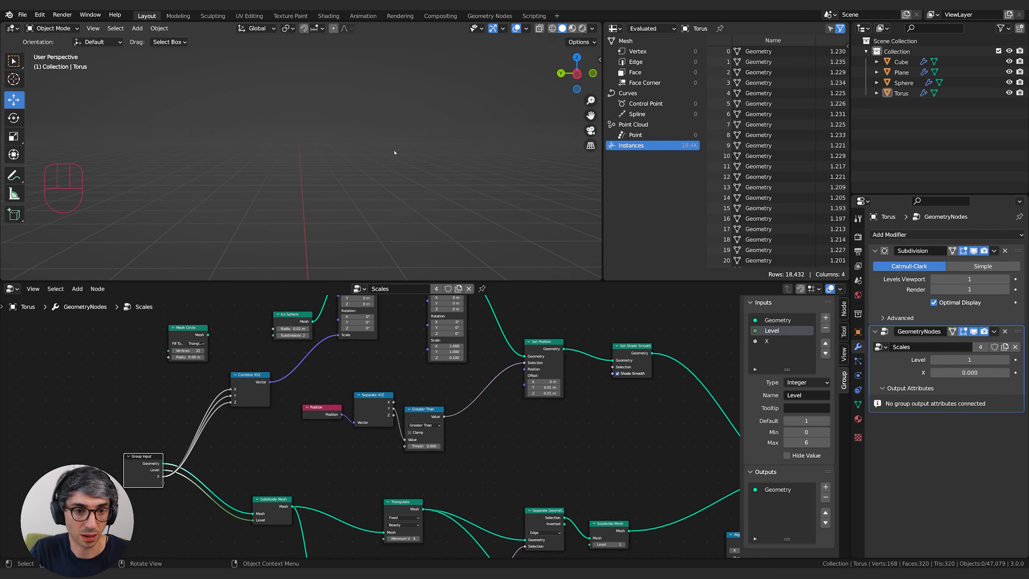
# Set the torus modifier's X input to 1 and check the scales on the torus.
pyautogui.moveTo(968, 372); pyautogui.dragTo(973, 372)
pyautogui.click(970, 373)
pyautogui.write('1')
pyautogui.press('Return')
pyautogui.scroll(-8, 379, 142)
pyautogui.keyDown('shift'); pyautogui.moveTo(379, 142); pyautogui.dragTo(499, 149, button='middle'); pyautogui.keyUp('shift')
pyautogui.scroll(5, 391, 171)
pyautogui.keyDown('shift'); pyautogui.moveTo(384, 168); pyautogui.dragTo(284, 159, button='middle'); pyautogui.keyUp('shift')
pyautogui.moveTo(400, 370); pyautogui.dragTo(366, 381, button='middle')
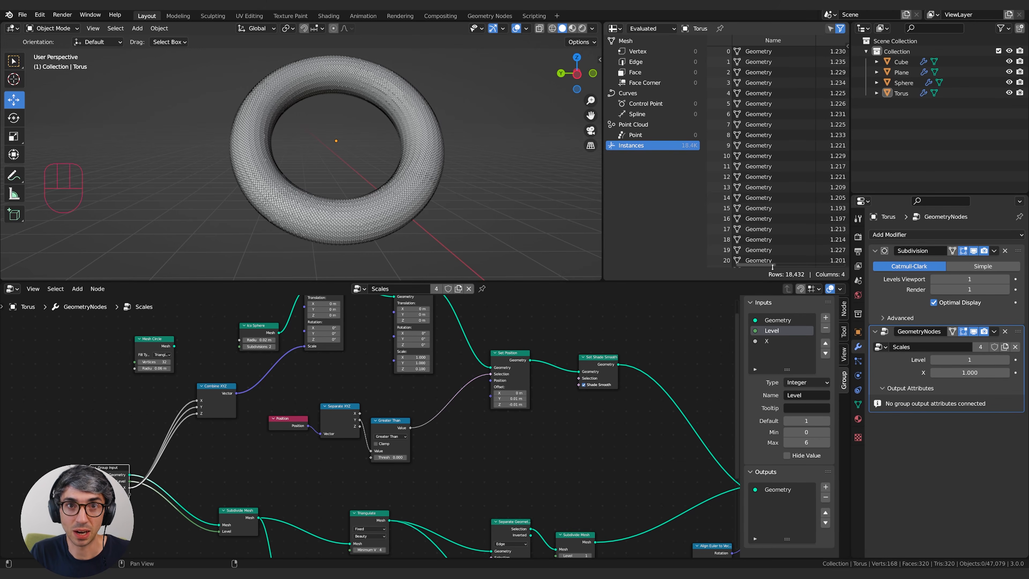
# Set the X input to 1 on the sphere's GeometryNodes modifier and continue with the plane and the cube.
pyautogui.click(903, 83)
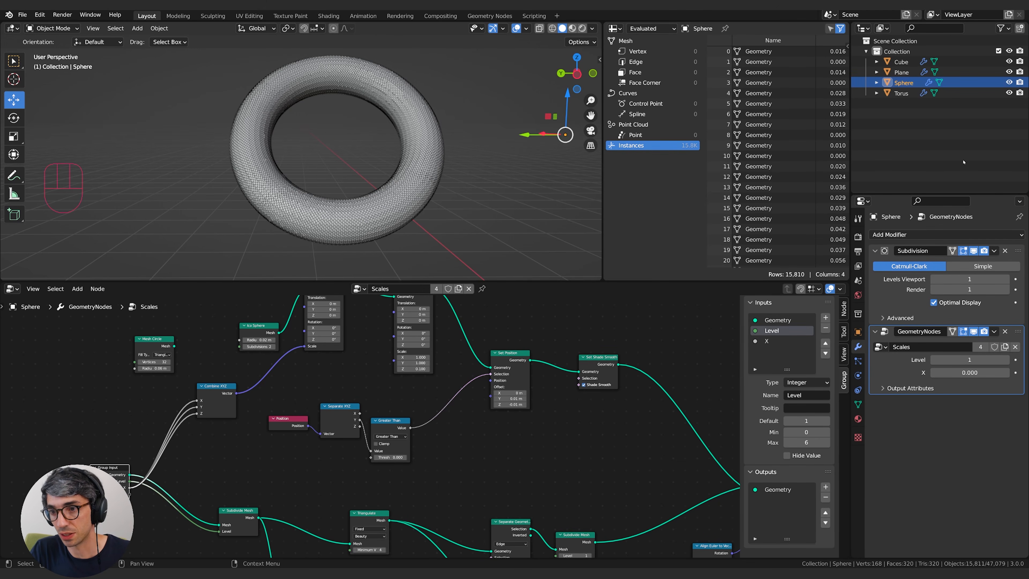
pyautogui.click(984, 372)
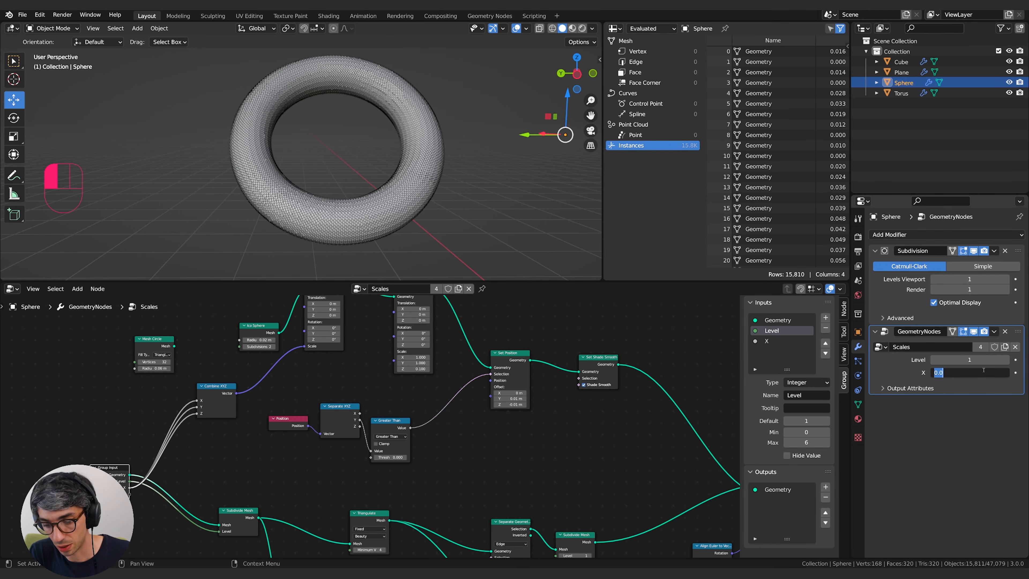
pyautogui.press('Return')
pyautogui.click(901, 72)
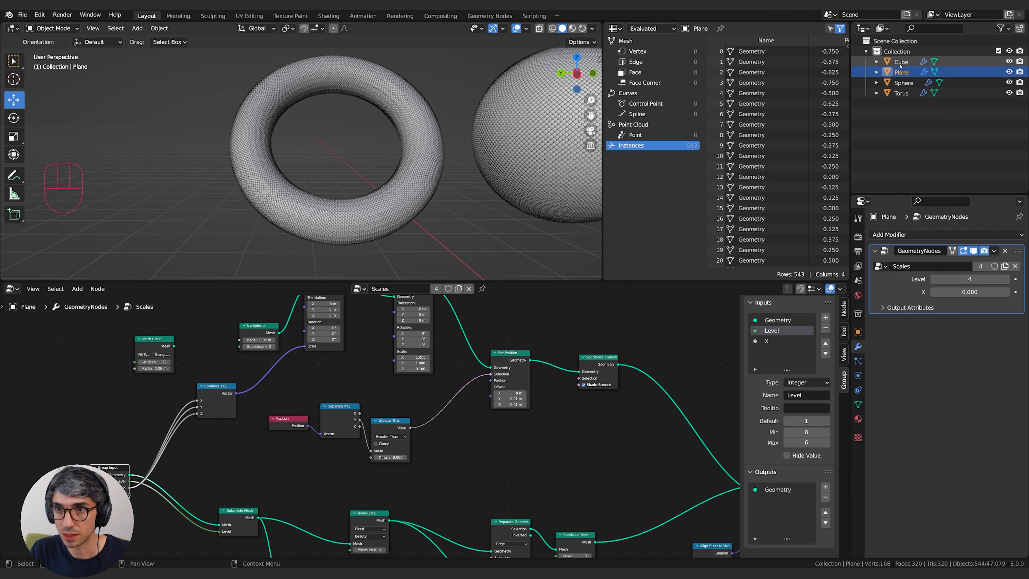
pyautogui.click(900, 64)
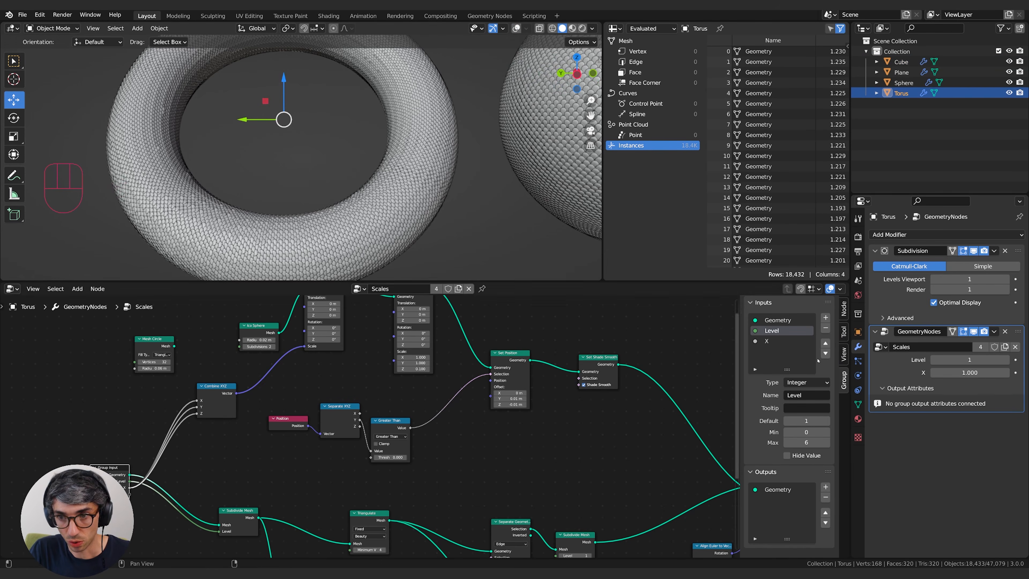
# Reduce the torus modifier's X input to about 0.65, then select the cube and examine its scales.
pyautogui.moveTo(969, 372); pyautogui.dragTo(905, 372)
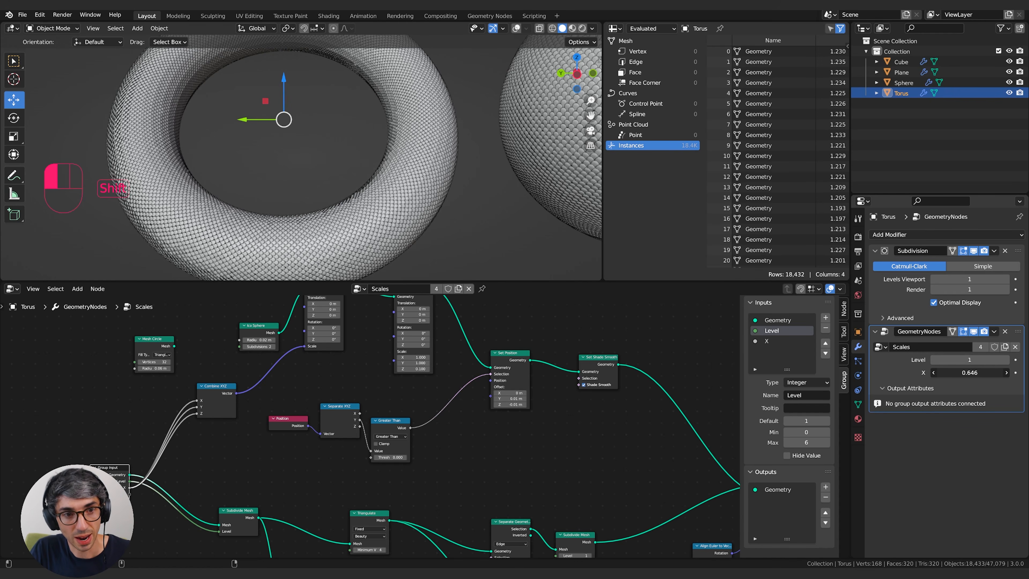
pyautogui.keyDown('shift'); pyautogui.moveTo(970, 372); pyautogui.dragTo(967, 372); pyautogui.keyUp('shift')
pyautogui.keyDown('shift'); pyautogui.moveTo(466, 157); pyautogui.dragTo(261, 202, button='middle'); pyautogui.keyUp('shift')
pyautogui.keyDown('shift'); pyautogui.moveTo(544, 184); pyautogui.dragTo(170, 201, button='middle'); pyautogui.keyUp('shift')
pyautogui.click(364, 141)
pyautogui.scroll(4, 364, 141)
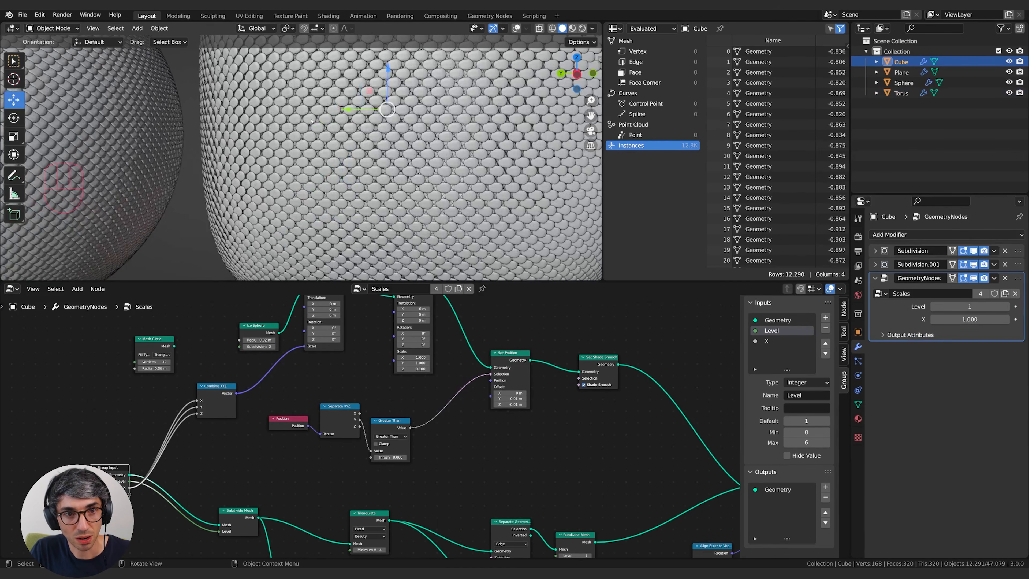
# Raise the X input of the cube's GeometryNodes modifier to about 1.29 and check the scales on the objects.
pyautogui.keyDown('shift'); pyautogui.moveTo(970, 319); pyautogui.dragTo(977, 318); pyautogui.keyUp('shift')
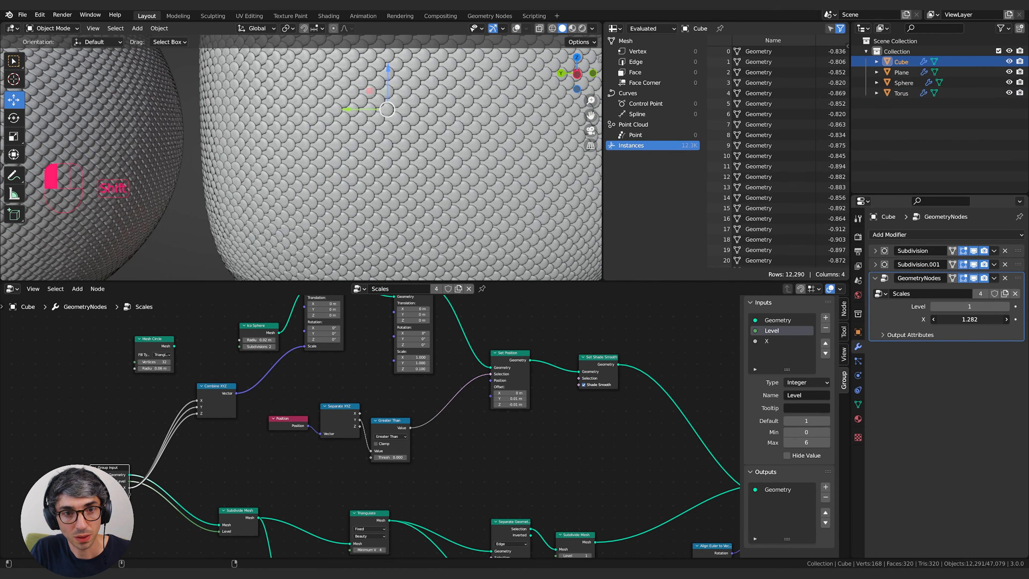
pyautogui.keyDown('shift'); pyautogui.moveTo(976, 318); pyautogui.dragTo(978, 319); pyautogui.keyUp('shift')
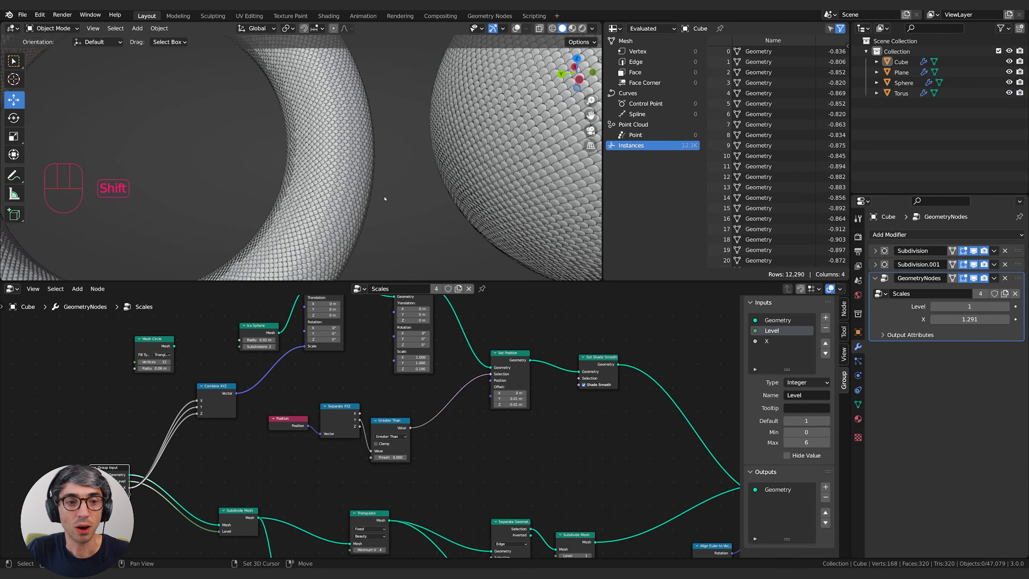
pyautogui.keyDown('shift'); pyautogui.moveTo(384, 198); pyautogui.dragTo(367, 194, button='middle'); pyautogui.keyUp('shift')
pyautogui.keyDown('shift'); pyautogui.moveTo(458, 190); pyautogui.dragTo(506, 174, button='middle'); pyautogui.keyUp('shift')
pyautogui.scroll(-1, 437, 172)
pyautogui.scroll(3, 506, 174)
# Add a Set Material node to the Scales geometry node tree.
pyautogui.moveTo(740, 404); pyautogui.dragTo(291, 361, button='middle')
pyautogui.click(507, 411)
pyautogui.keyDown('shift'); pyautogui.moveTo(443, 394); pyautogui.dragTo(461, 384, button='middle'); pyautogui.keyUp('shift')
pyautogui.hotkey('shift', 'a')
pyautogui.write('set')
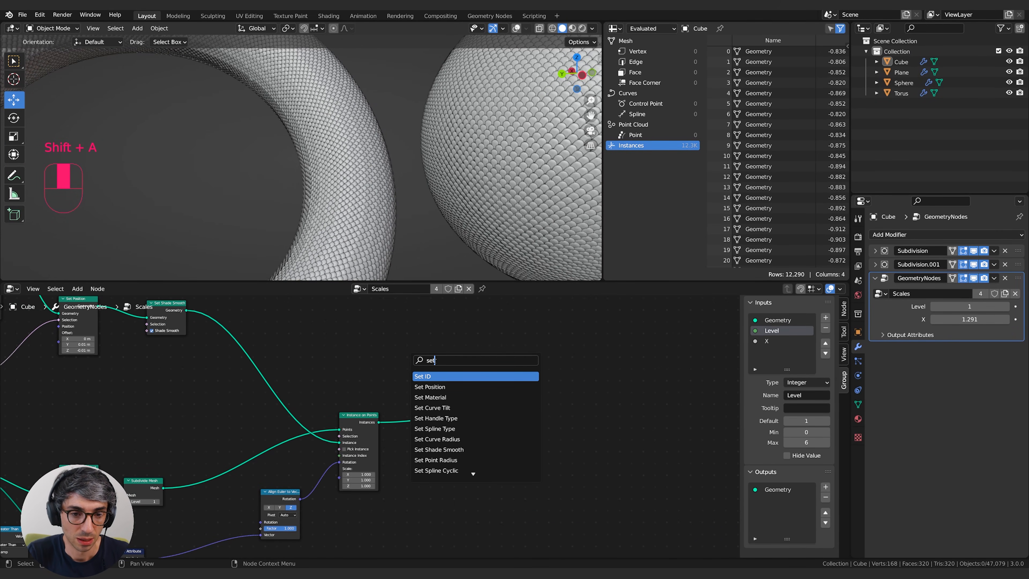
pyautogui.press('Down')
pyautogui.press('Down')
pyautogui.press('Return')
pyautogui.click(285, 325)
# Insert the Set Material node between the Ico Sphere and the first Transform node.
pyautogui.moveTo(288, 325); pyautogui.dragTo(561, 369, button='middle')
pyautogui.moveTo(560, 370); pyautogui.dragTo(543, 337)
pyautogui.moveTo(626, 377); pyautogui.dragTo(718, 403, button='middle')
pyautogui.moveTo(645, 365); pyautogui.dragTo(526, 322)
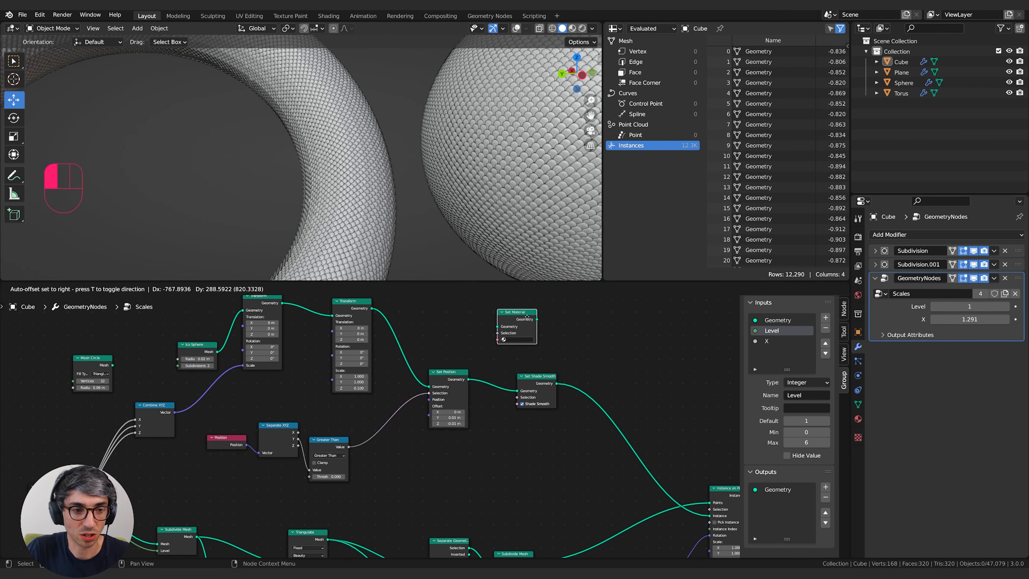
pyautogui.moveTo(526, 321); pyautogui.dragTo(686, 348, button='middle')
pyautogui.moveTo(355, 370); pyautogui.dragTo(317, 366)
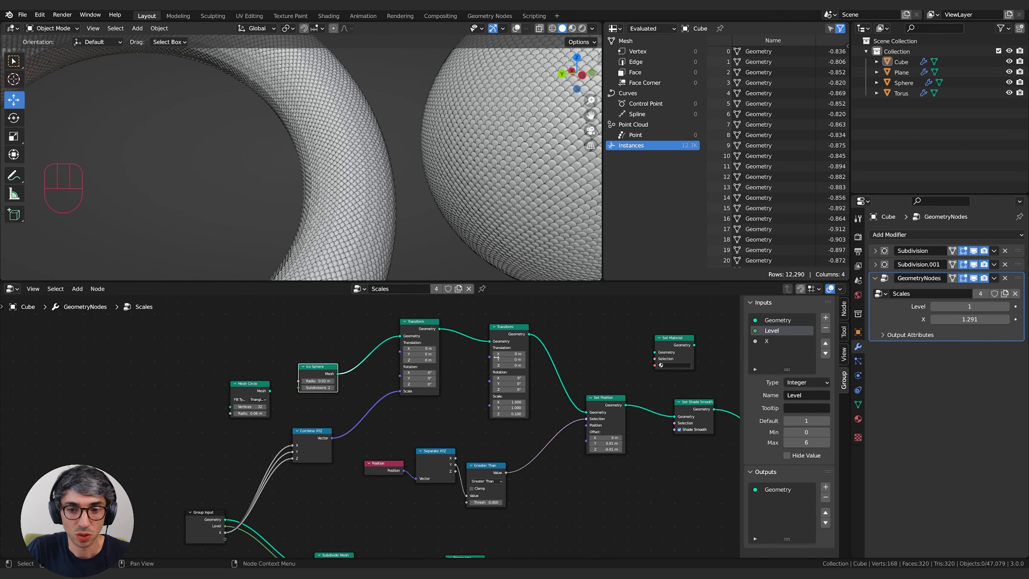
pyautogui.moveTo(664, 344); pyautogui.dragTo(370, 354)
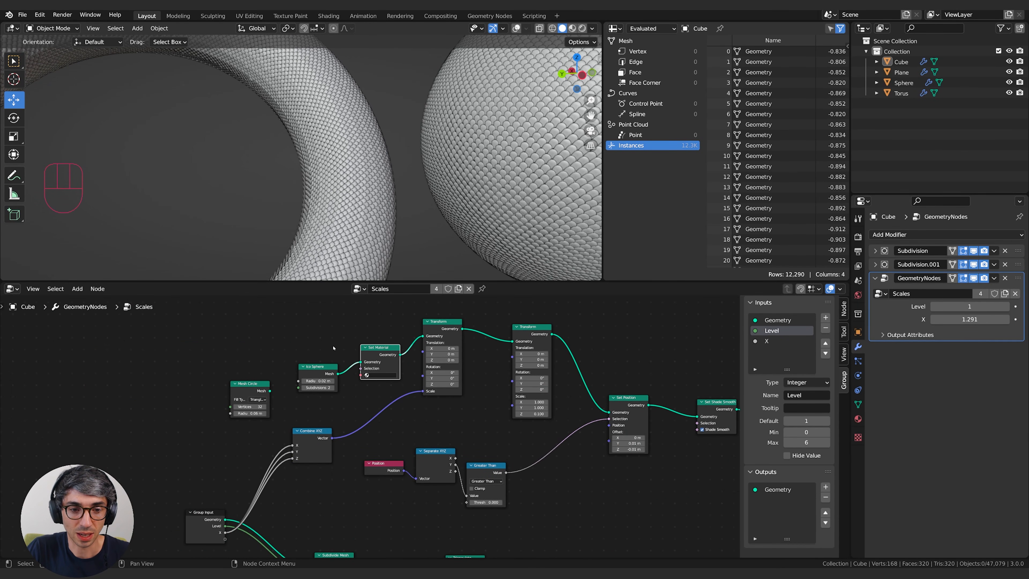
pyautogui.moveTo(411, 357); pyautogui.dragTo(368, 356, button='middle')
# Create a new material named Scales on the cube and assign it in the Set Material node.
pyautogui.click(858, 419)
pyautogui.click(962, 231)
pyautogui.click(959, 278)
pyautogui.doubleClick(928, 278)
pyautogui.write('Sca')
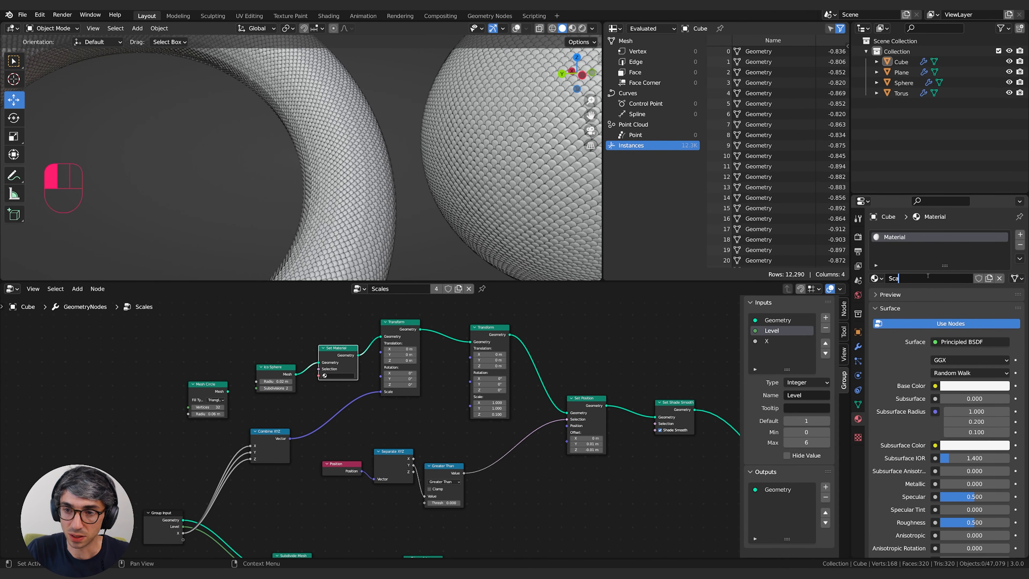
pyautogui.write('les')
pyautogui.press('Return')
pyautogui.click(338, 376)
pyautogui.click(352, 387)
# Switch the viewport to rendered shading with Scene World turned off and check the scales on the torus and sphere.
pyautogui.click(582, 28)
pyautogui.click(592, 28)
pyautogui.click(592, 30)
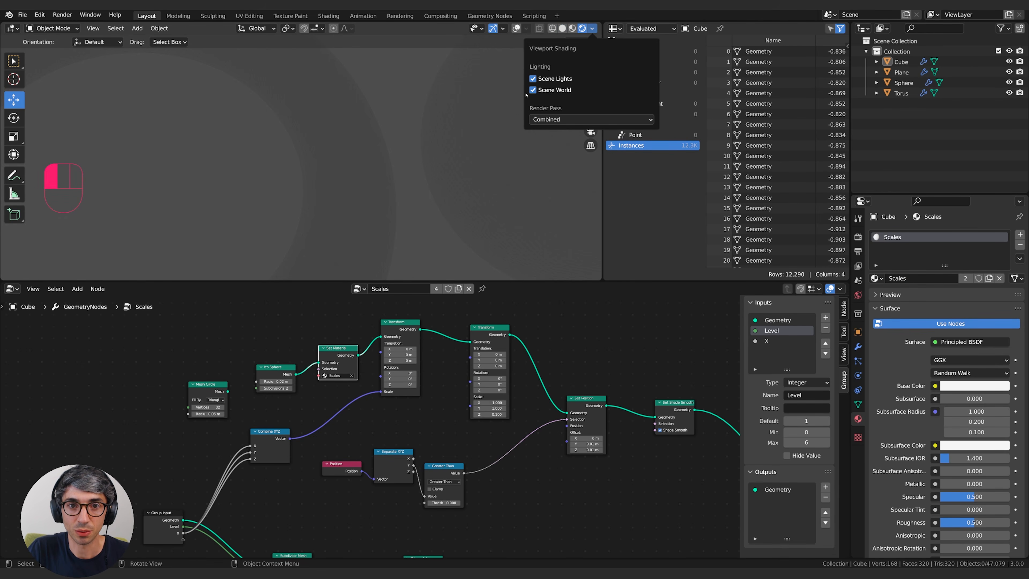
pyautogui.click(532, 89)
pyautogui.scroll(-6, 391, 151)
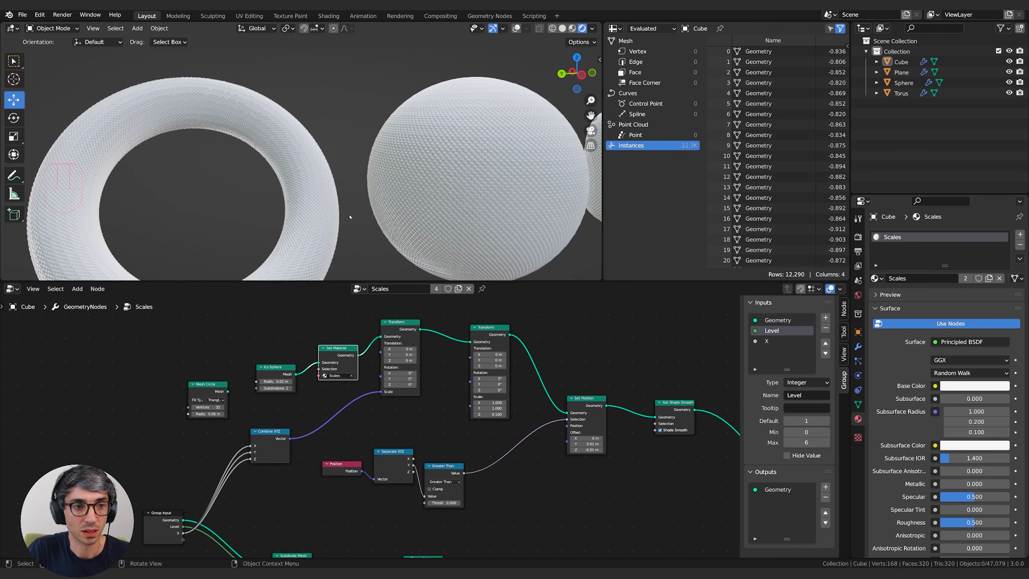
pyautogui.scroll(5, 351, 213)
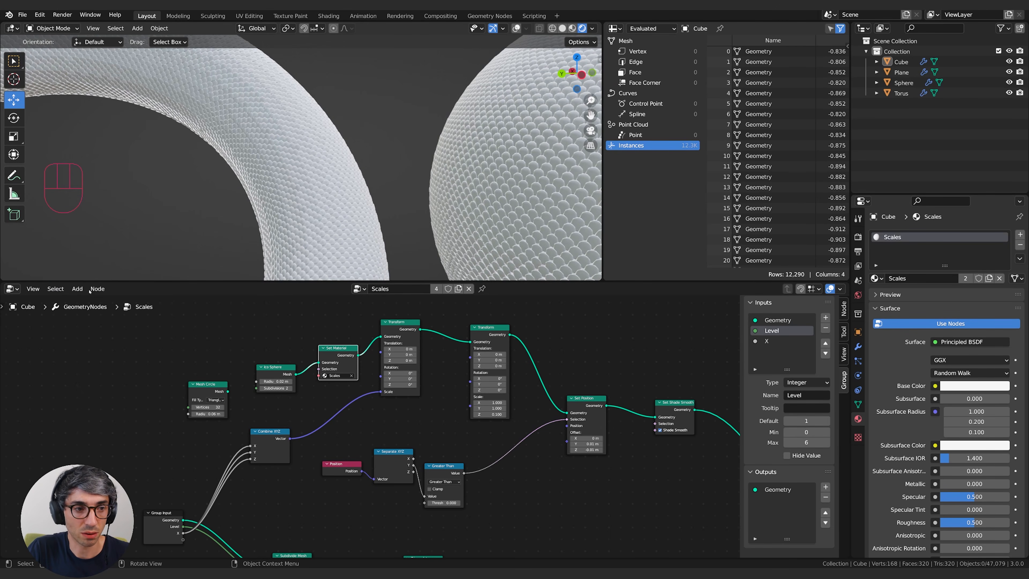
# Change the geometry node editor to the Shader Editor and bring the Scales material's nodes into place.
pyautogui.click(12, 288)
pyautogui.click(33, 384)
pyautogui.moveTo(406, 414); pyautogui.dragTo(399, 357, button='middle')
pyautogui.click(399, 398)
pyautogui.moveTo(356, 415); pyautogui.dragTo(406, 375, button='middle')
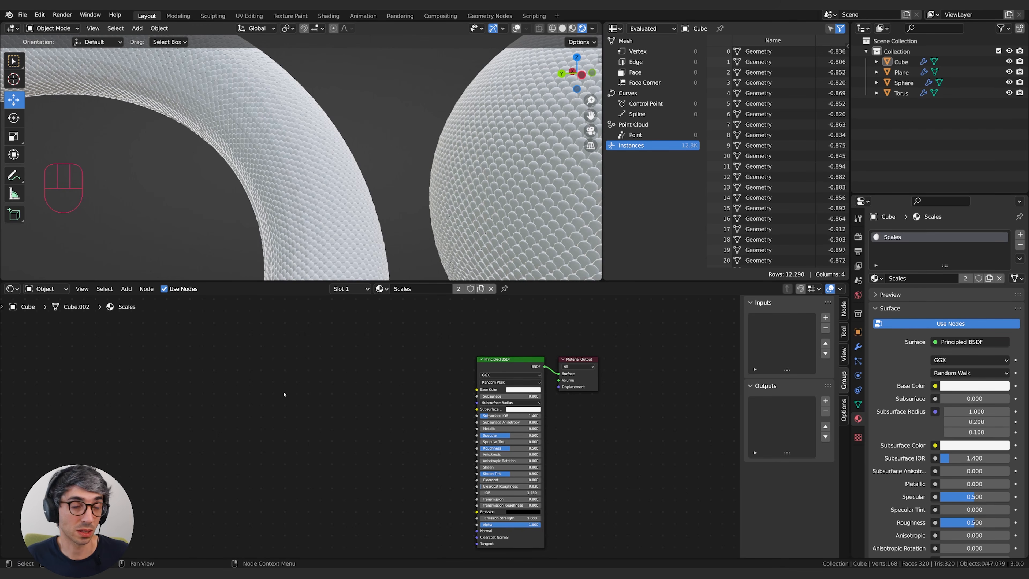
# Add a Gradient Texture node to the Scales material.
pyautogui.hotkey('shift', 'a')
pyautogui.click(320, 386)
pyautogui.write('grad')
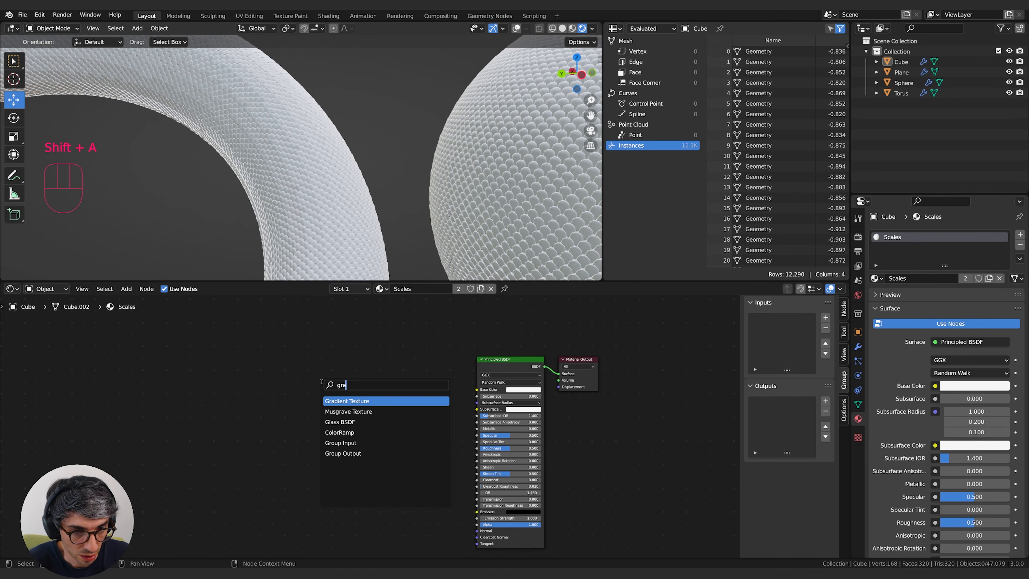
pyautogui.press('Return')
pyautogui.click(321, 381)
# Add a ColorRamp between the Gradient Texture and the Principled BSDF's Base Color, with its black stop at about 0.25.
pyautogui.hotkey('shift', 'a')
pyautogui.click(402, 374)
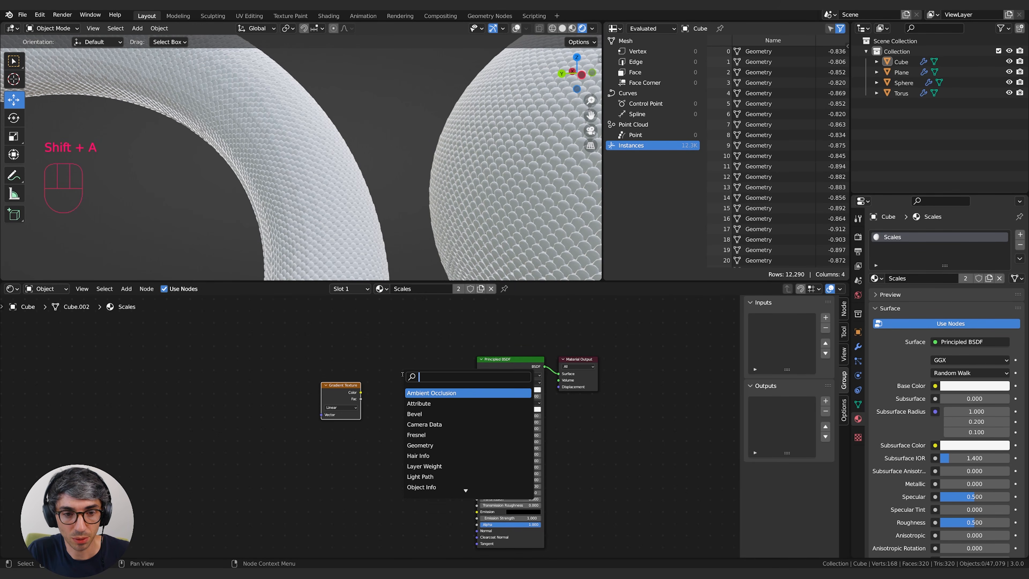
pyautogui.write('color')
pyautogui.press('Return')
pyautogui.moveTo(297, 382); pyautogui.dragTo(326, 424)
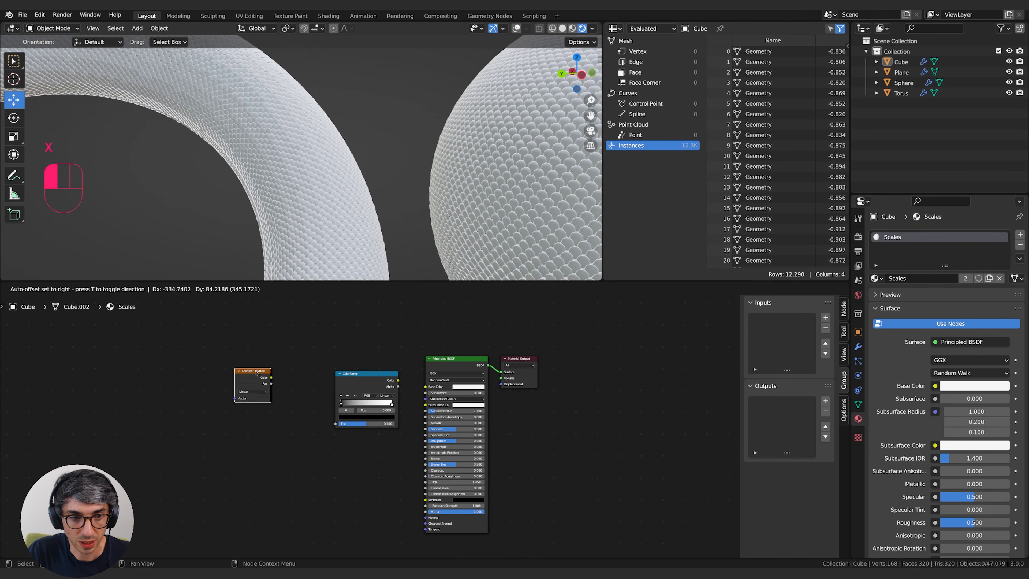
pyautogui.scroll(2, 291, 379)
pyautogui.moveTo(394, 375); pyautogui.dragTo(431, 380)
pyautogui.moveTo(308, 401)
pyautogui.mouseDown()
pyautogui.moveTo(334, 402)
pyautogui.moveTo(324, 402)
pyautogui.mouseUp()
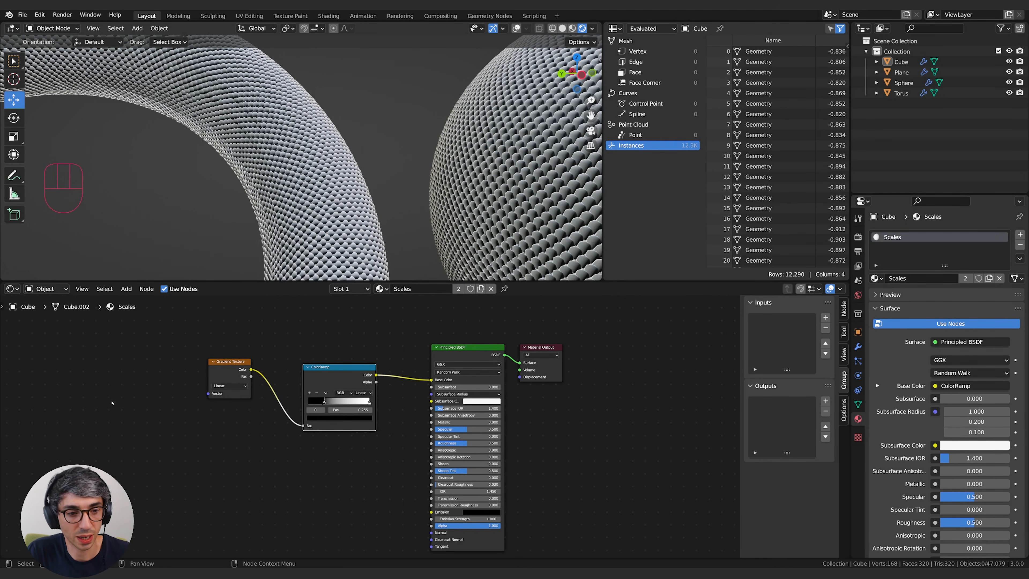
# Add a Texture Coordinate node in front of the Gradient Texture.
pyautogui.keyDown('ctrl'); pyautogui.hscroll(-6, 245, 395); pyautogui.keyUp('ctrl')
pyautogui.hotkey('shift', 'a')
pyautogui.write('tex')
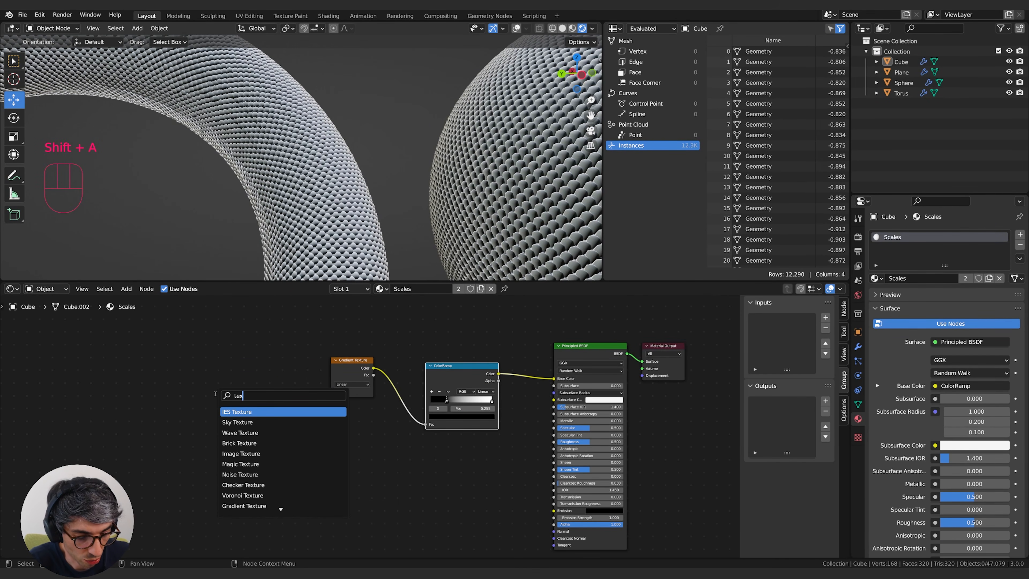
pyautogui.write('ture coor')
pyautogui.press('Return')
pyautogui.click(215, 393)
# Add a Mapping node and link Texture Coordinate's Generated output through it to the Gradient Texture's Vector input.
pyautogui.hotkey('shift', 'a')
pyautogui.write('mapp')
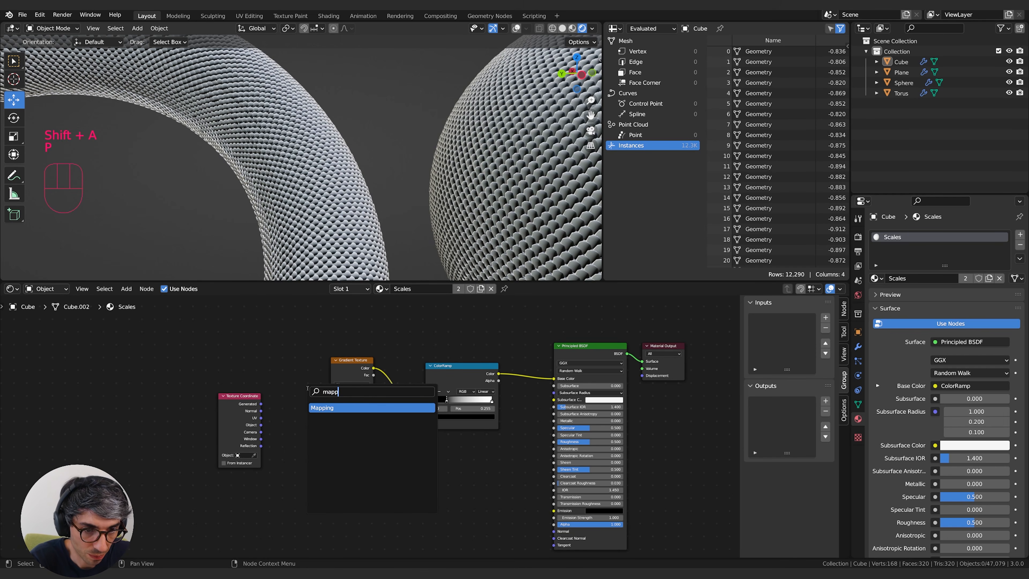
pyautogui.press('Return')
pyautogui.click(284, 364)
pyautogui.moveTo(219, 396); pyautogui.dragTo(331, 392)
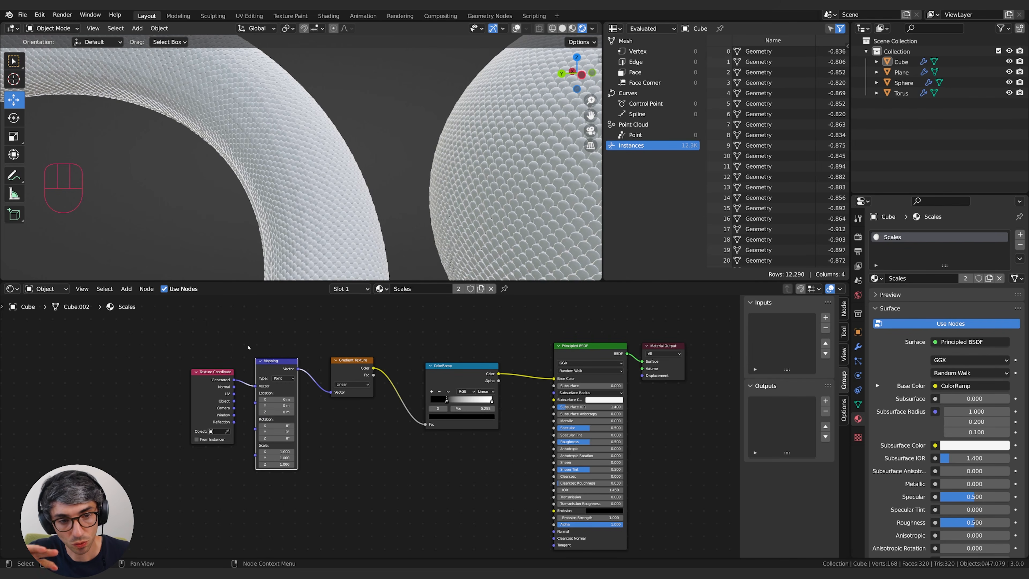
# Set the Mapping node's Z rotation to 90° and its X location to about 0.91 m.
pyautogui.click(280, 437)
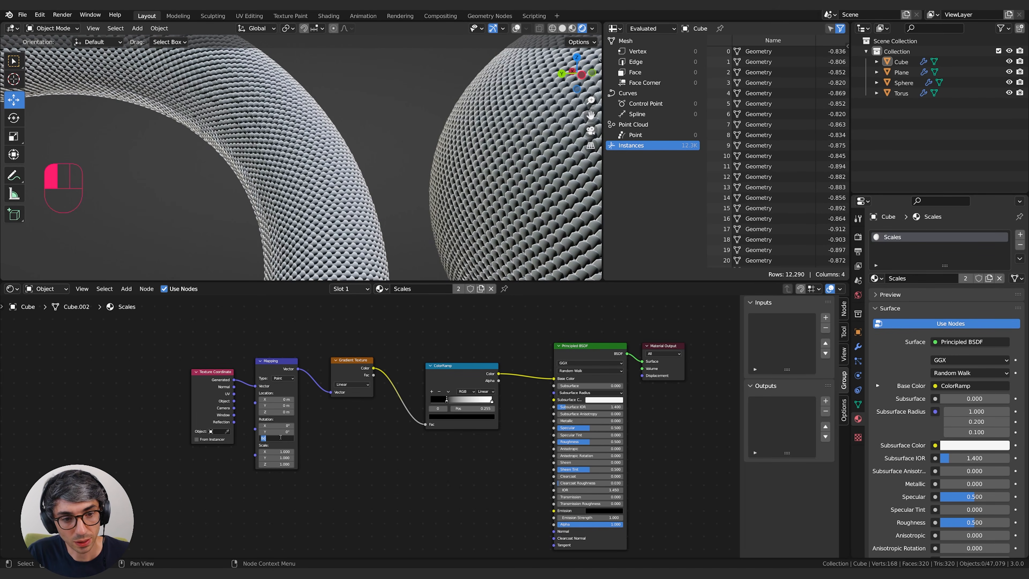
pyautogui.write('90')
pyautogui.press('Return')
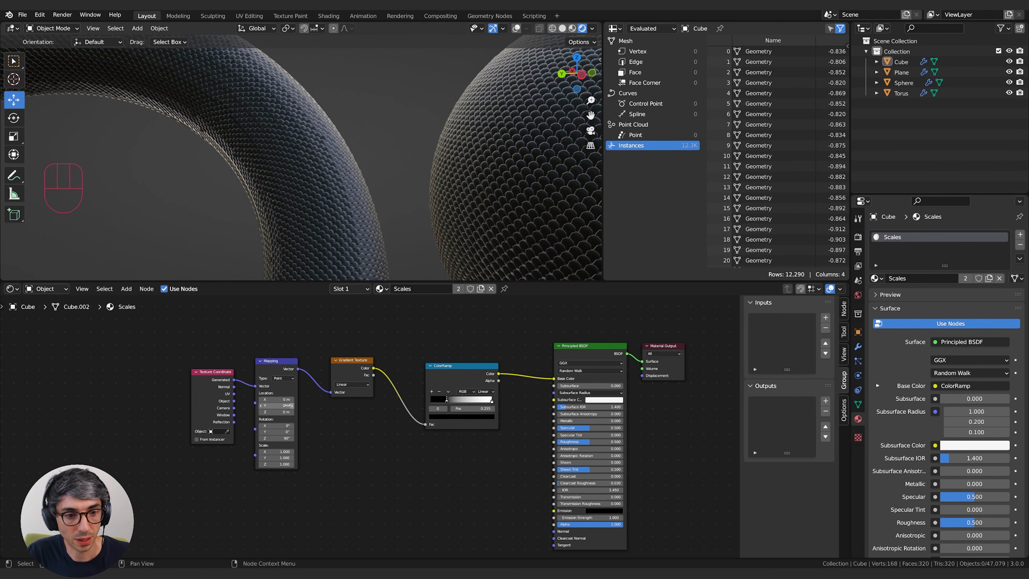
pyautogui.moveTo(277, 399)
pyautogui.keyDown('shift'); pyautogui.mouseDown()
pyautogui.moveTo(264, 399)
pyautogui.moveTo(279, 399)
pyautogui.mouseUp(); pyautogui.keyUp('shift')
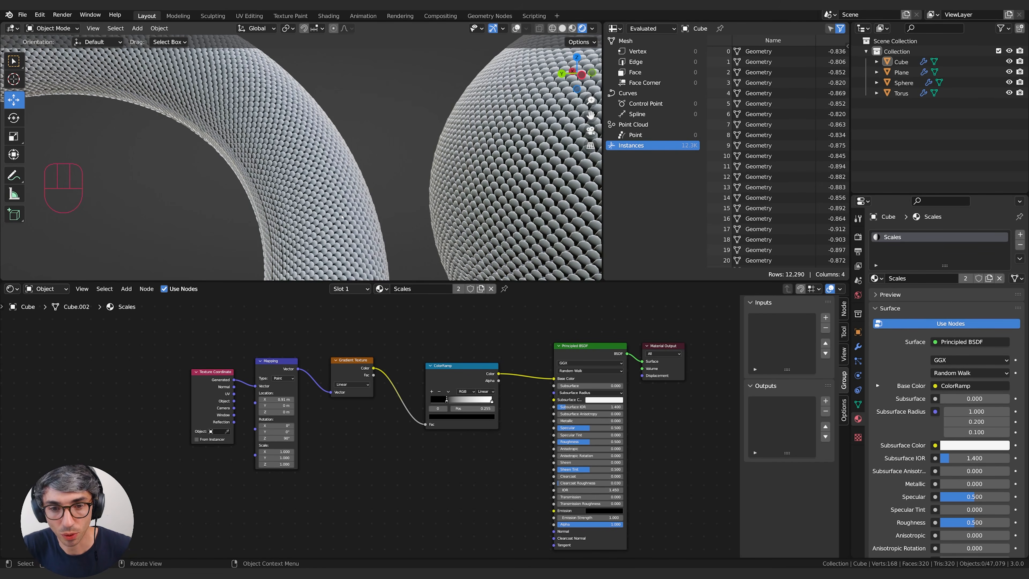
# Colour the ColorRamp's black stop dark blue and its white stop bright blue.
pyautogui.click(449, 419)
pyautogui.click(461, 344)
pyautogui.moveTo(461, 344); pyautogui.dragTo(462, 341)
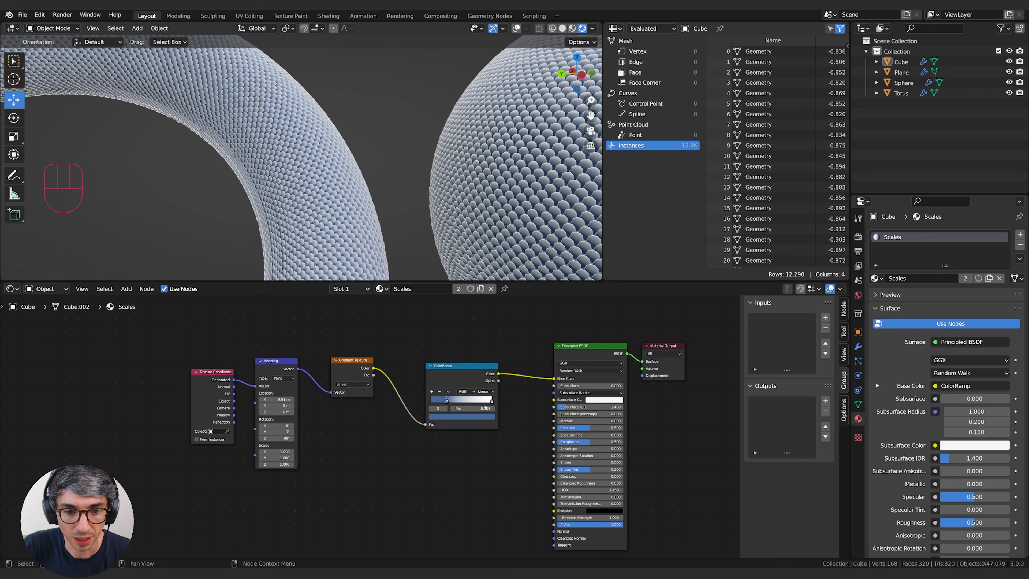
pyautogui.click(492, 401)
pyautogui.click(484, 416)
pyautogui.moveTo(457, 336); pyautogui.dragTo(465, 327)
# Set the Principled BSDF's Roughness to about 0.08 and Specular to about 0.89.
pyautogui.moveTo(609, 442); pyautogui.dragTo(632, 428)
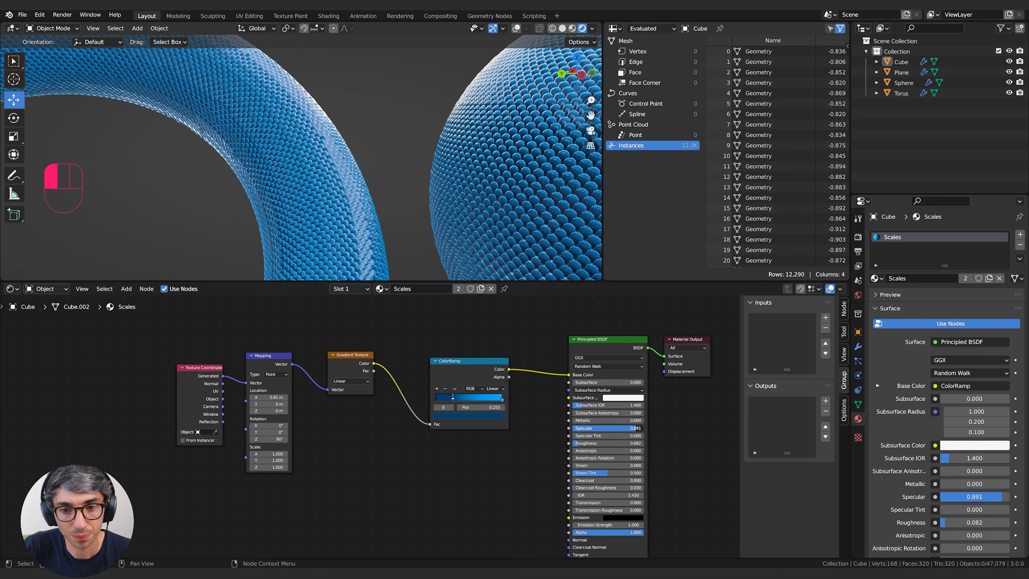